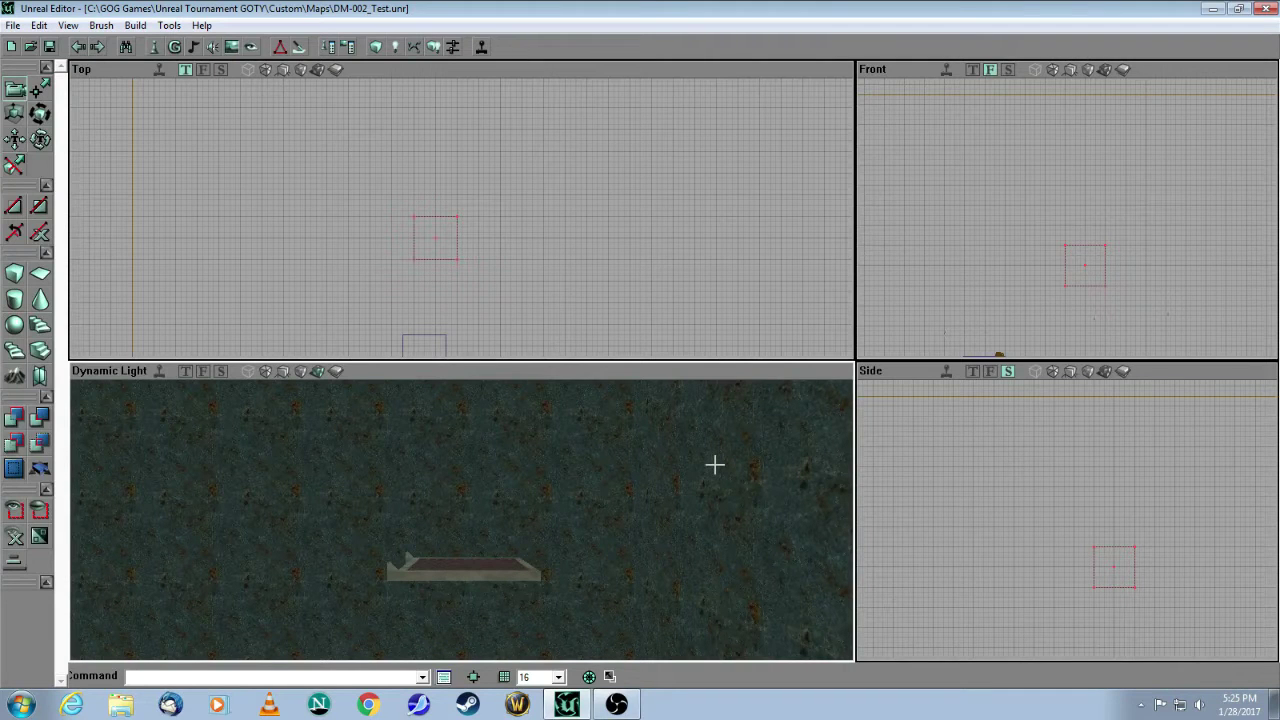
- Examine the small floating platform in the 3D view and locate the red builder brush above it
mouse_move(693, 463)
left_mouse_down()
mouse_move(688, 560)
mouse_move(668, 490)
mouse_move(665, 545)
mouse_move(670, 500)
mouse_move(715, 490)
mouse_move(710, 420)
mouse_move(718, 480)
mouse_move(715, 445)
mouse_move(716, 468)
left_mouse_up()
right_click_drag(708, 483, 710, 485)
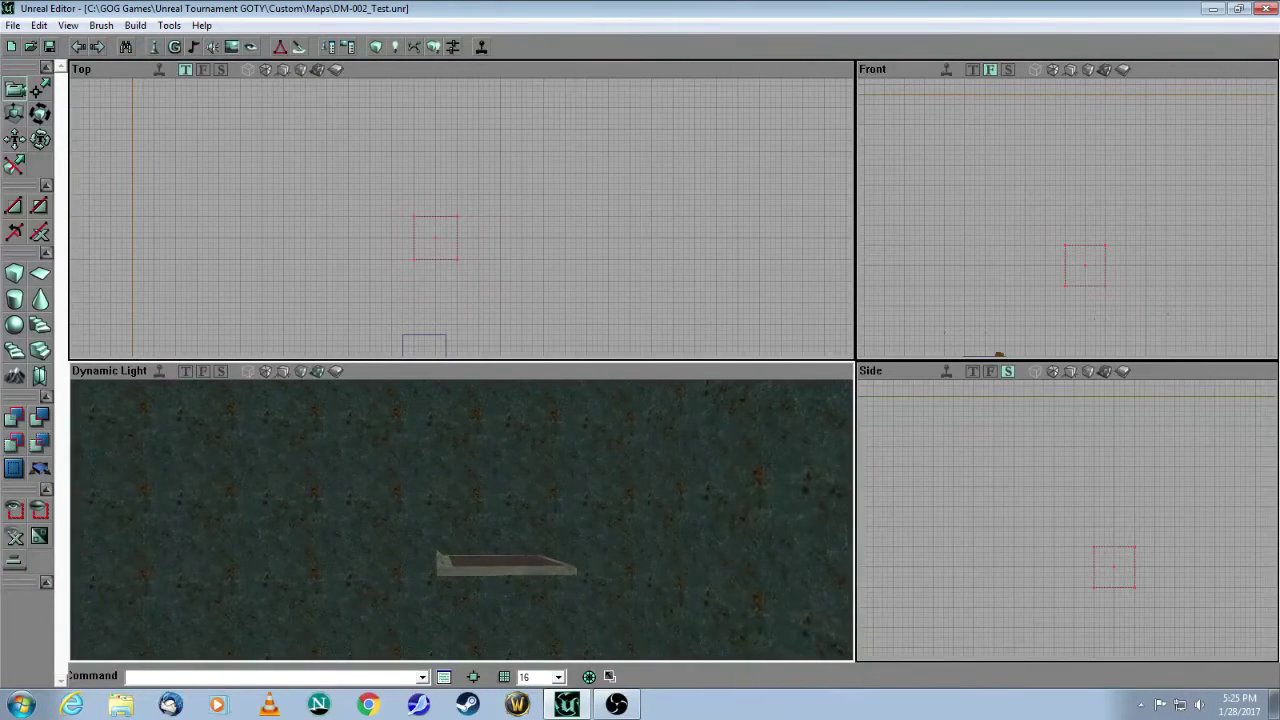
left_click_drag(710, 485, 710, 494)
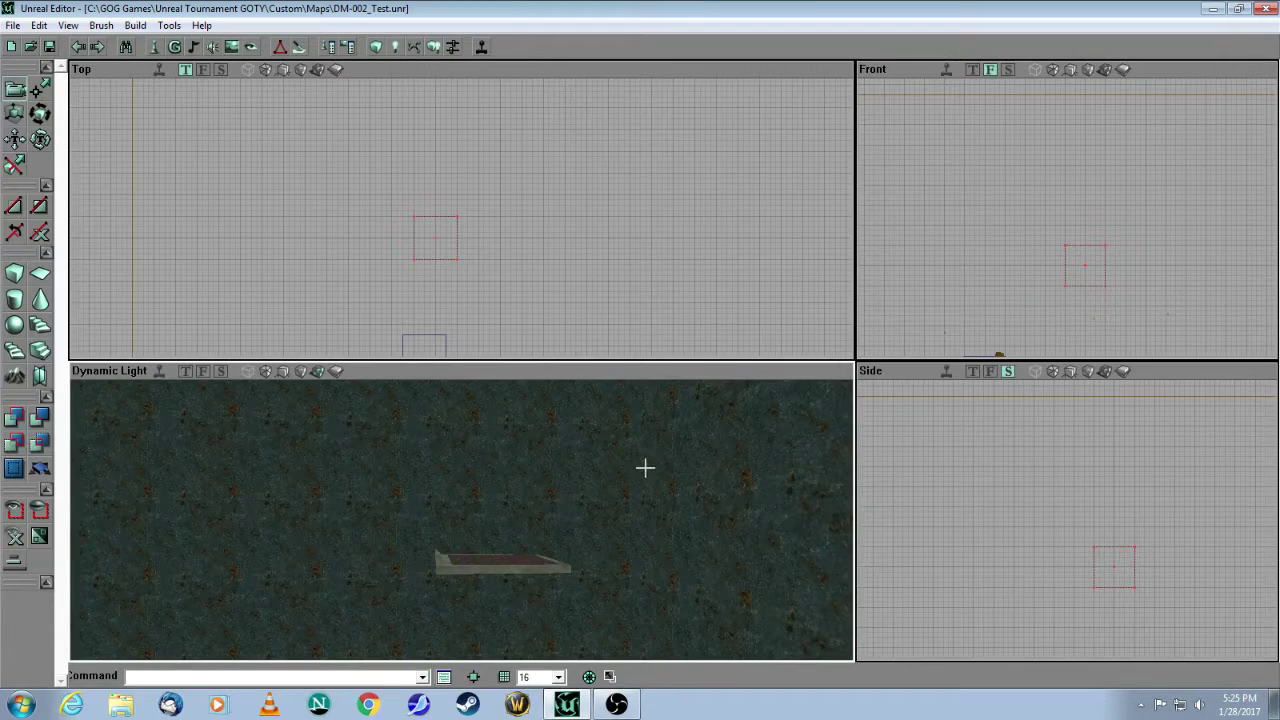
left_click_drag(557, 429, 645, 405)
right_click_drag(552, 418, 578, 421)
mouse_move(578, 421)
left_mouse_down()
mouse_move(582, 480)
mouse_move(587, 432)
left_mouse_up()
right_click_drag(596, 421, 616, 421)
left_click_drag(616, 421, 560, 455)
right_click_drag(640, 421, 626, 416)
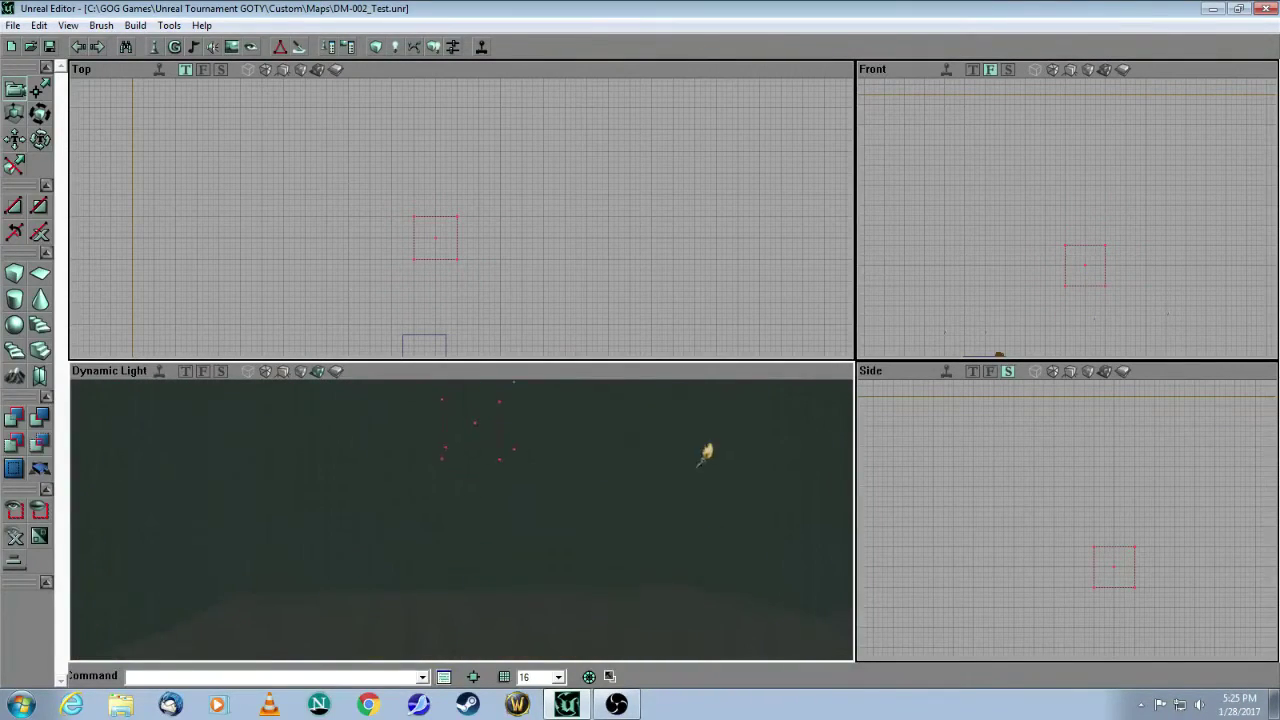
- Apply Reset All to the red builder brush
left_click(565, 503)
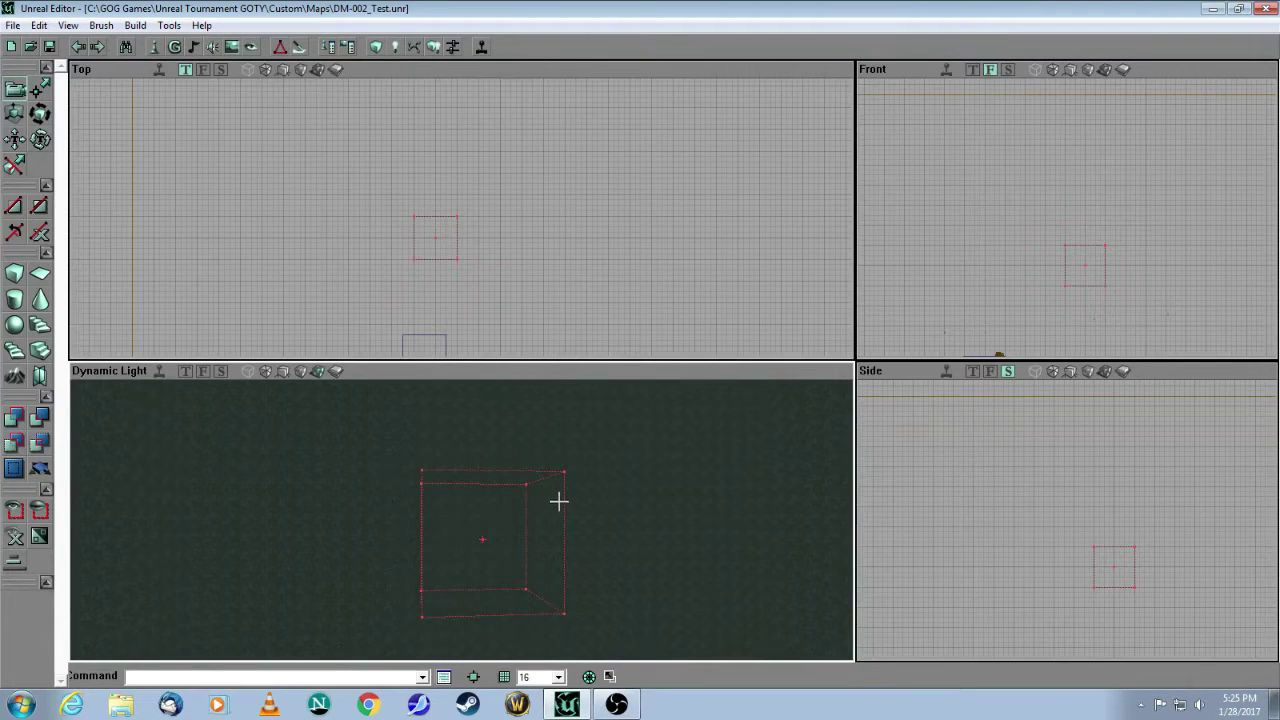
left_click_drag(600, 514, 608, 456)
right_click(576, 476)
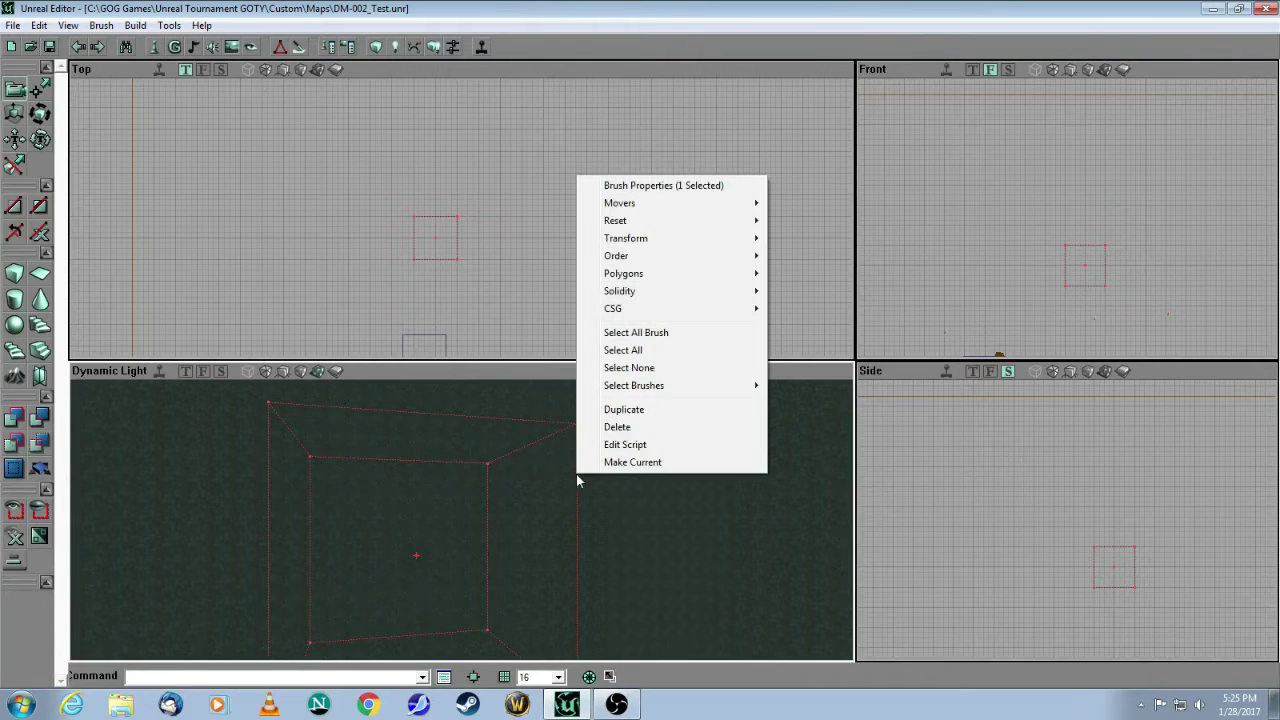
mouse_move(651, 220)
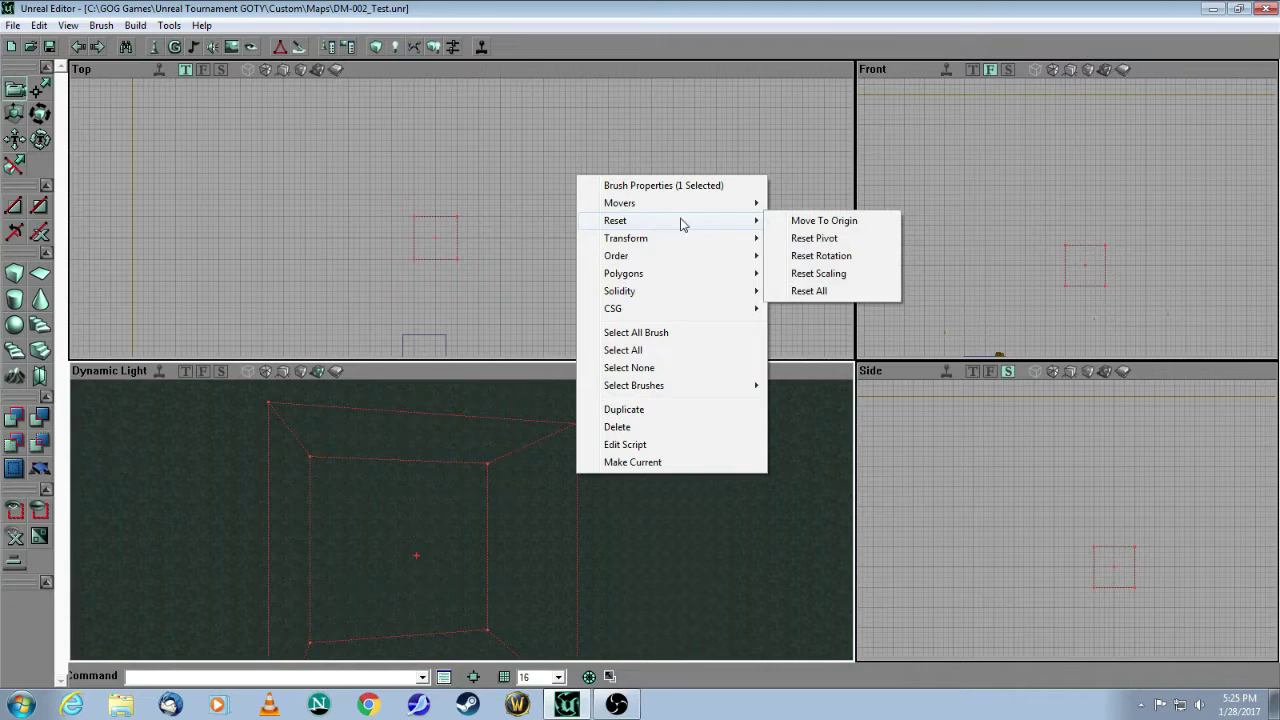
left_click(808, 290)
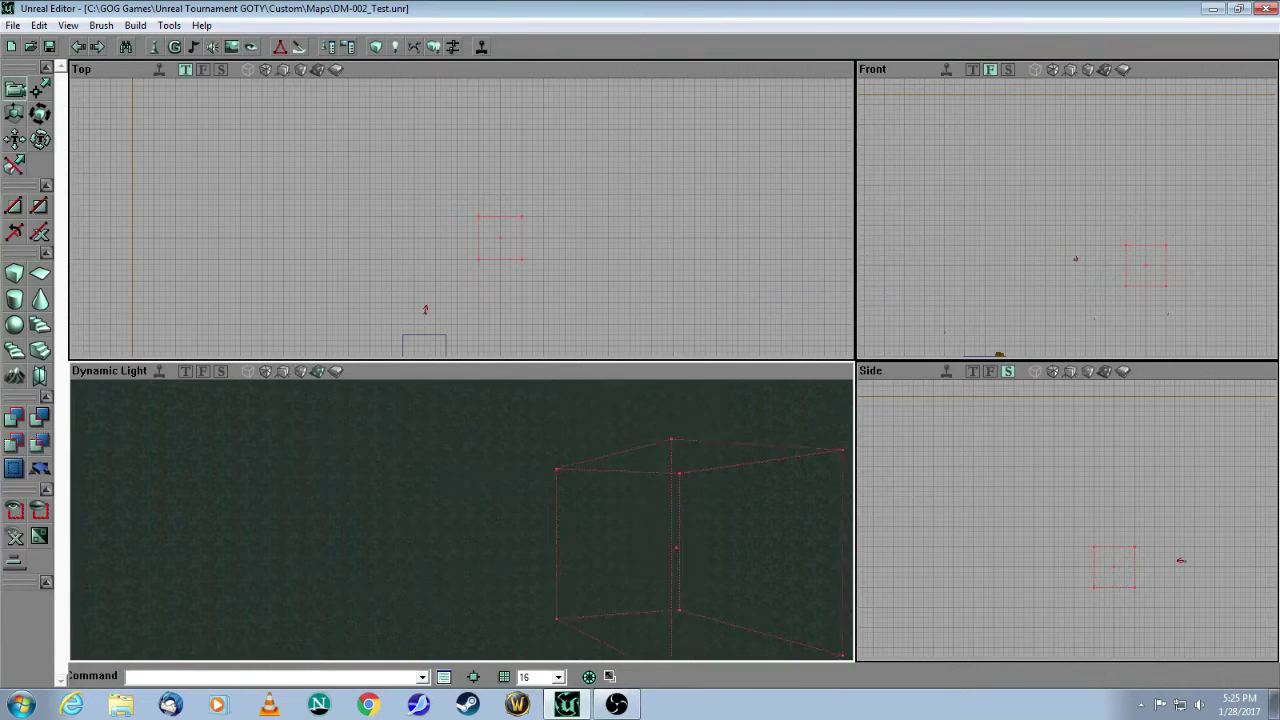
- Inspect the brick tower with its dark vertical rails and the purple mover platform on its side
mouse_move(461, 520)
left_mouse_down()
mouse_move(431, 458)
mouse_move(350, 462)
left_mouse_up()
right_click_drag(461, 520, 505, 488)
mouse_move(461, 520)
left_mouse_down()
mouse_move(488, 535)
mouse_move(463, 512)
mouse_move(370, 512)
left_mouse_up()
right_click_drag(461, 520, 400, 590)
left_click_drag(420, 425, 420, 425)
mouse_move(461, 520)
left_mouse_down()
mouse_move(461, 480)
mouse_move(461, 532)
left_mouse_up()
left_click_drag(420, 425, 420, 425)
left_click_drag(461, 520, 486, 452)
left_click_drag(420, 425, 420, 425)
left_click_drag(485, 547, 573, 541)
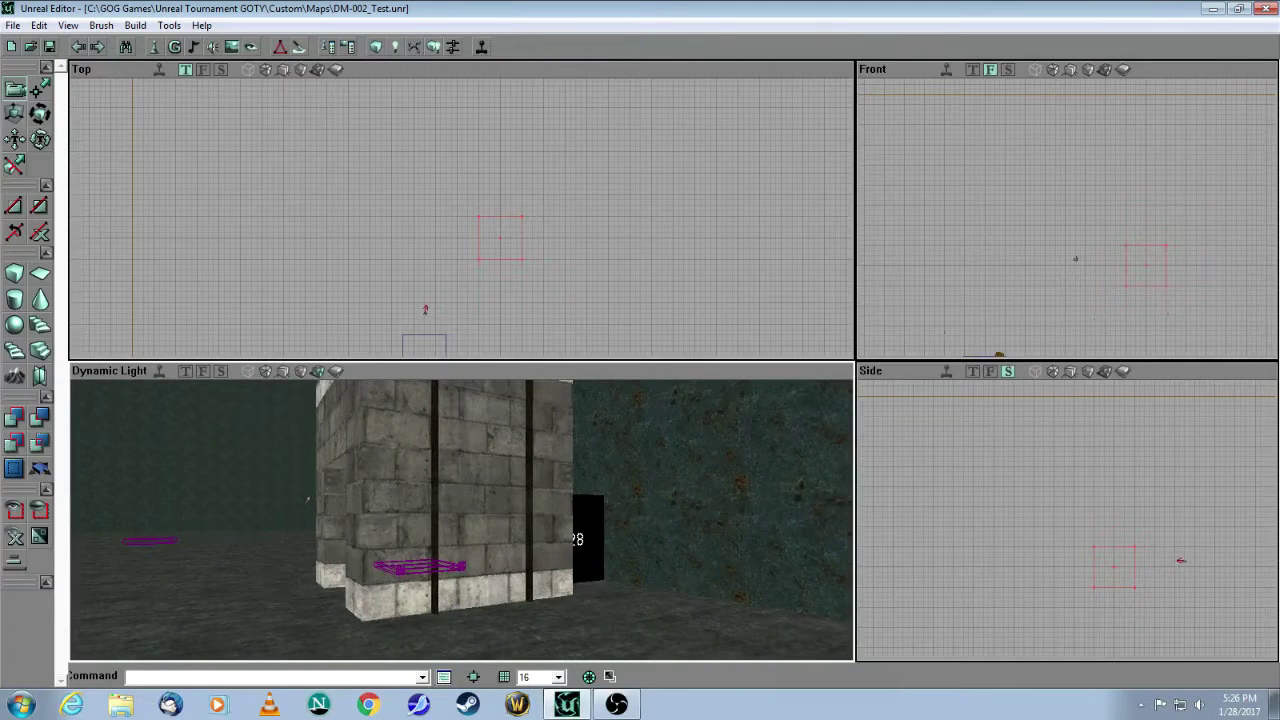
left_click_drag(573, 541, 573, 541)
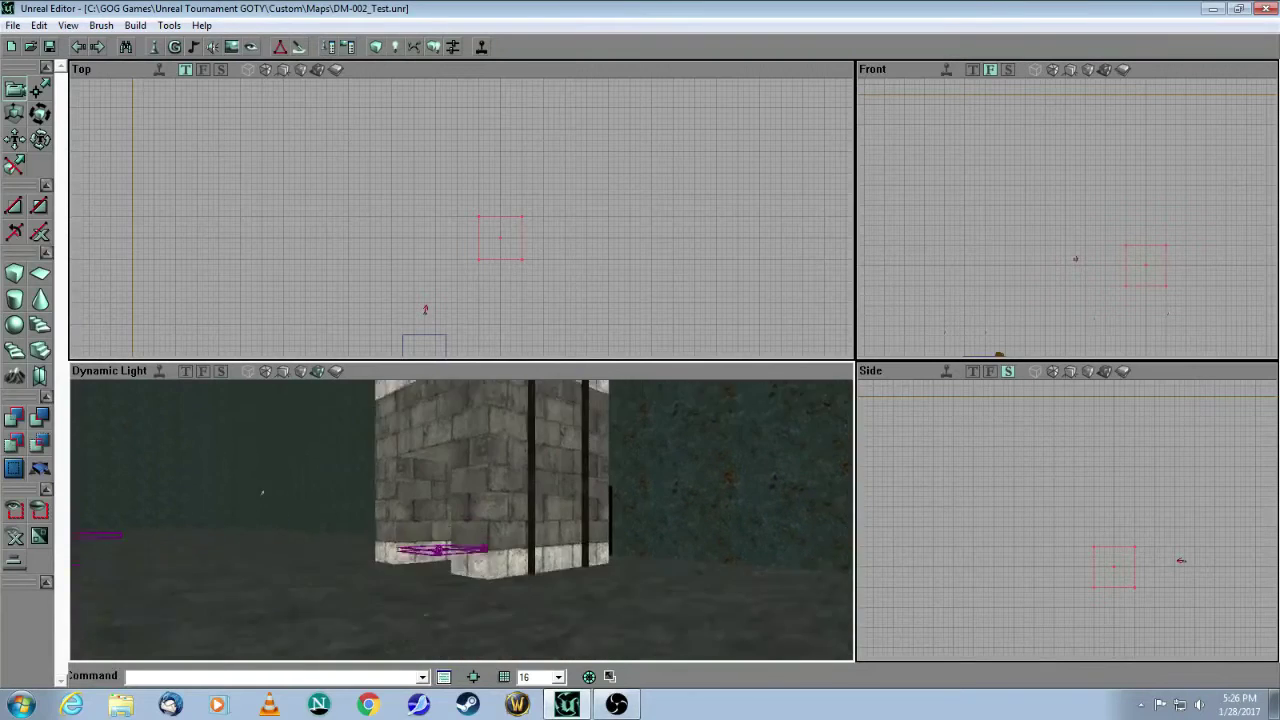
left_click_drag(573, 541, 573, 541)
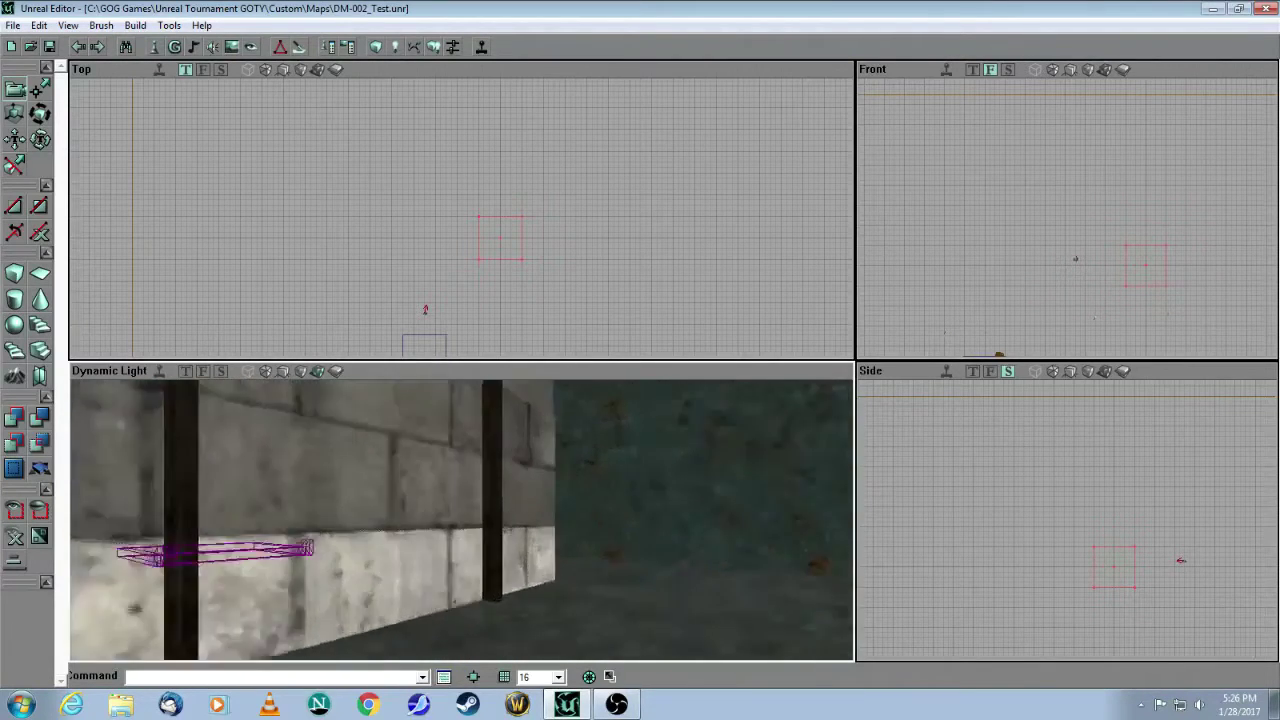
left_click_drag(378, 497, 378, 497)
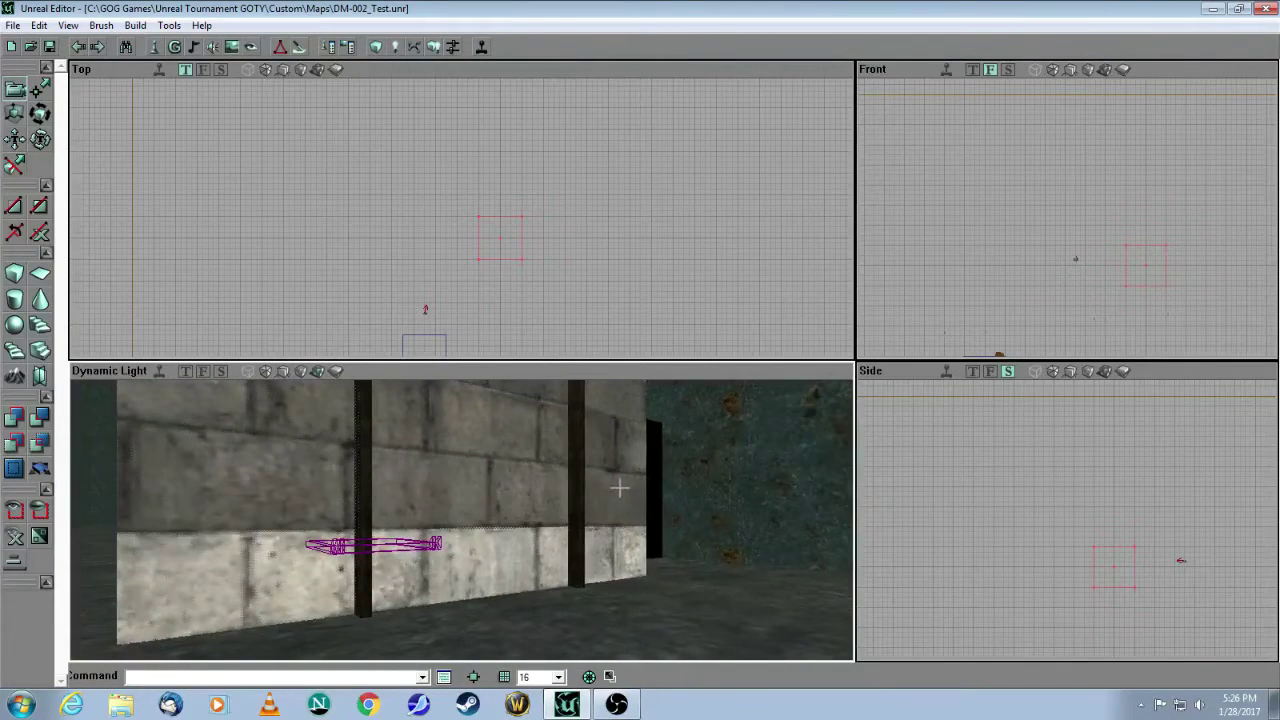
left_click_drag(657, 518, 633, 504)
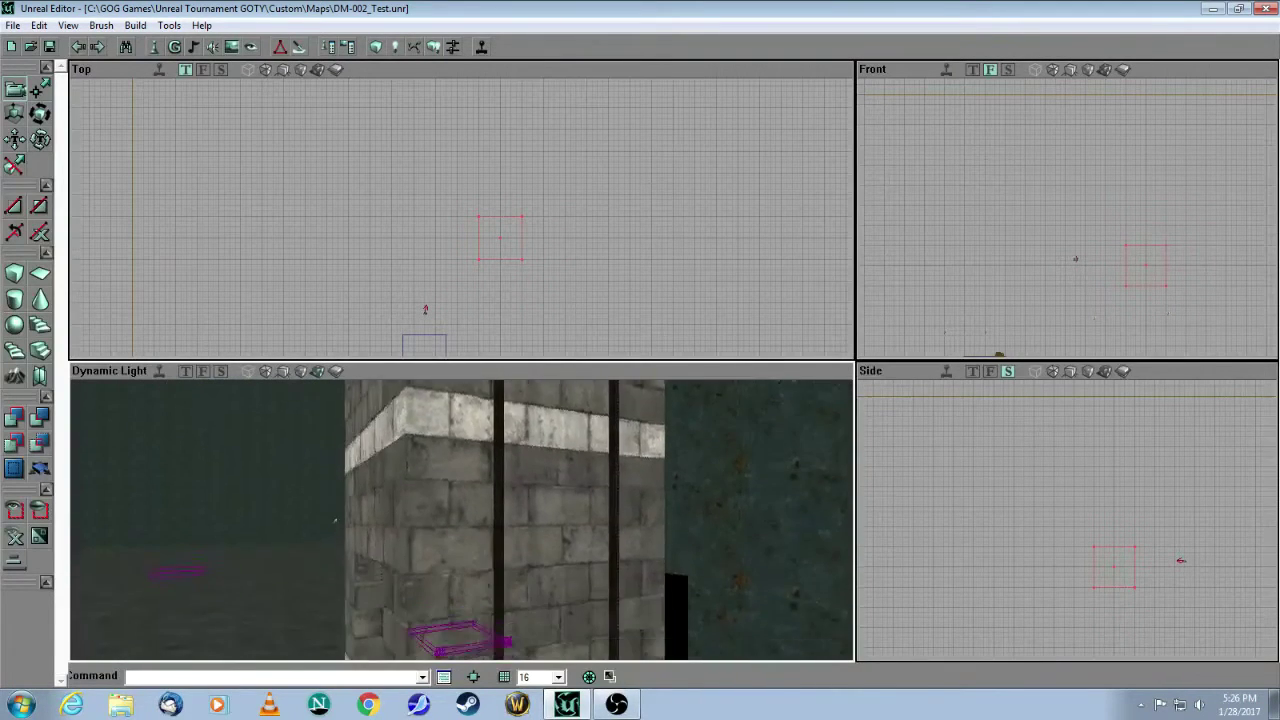
left_click_drag(633, 504, 628, 490)
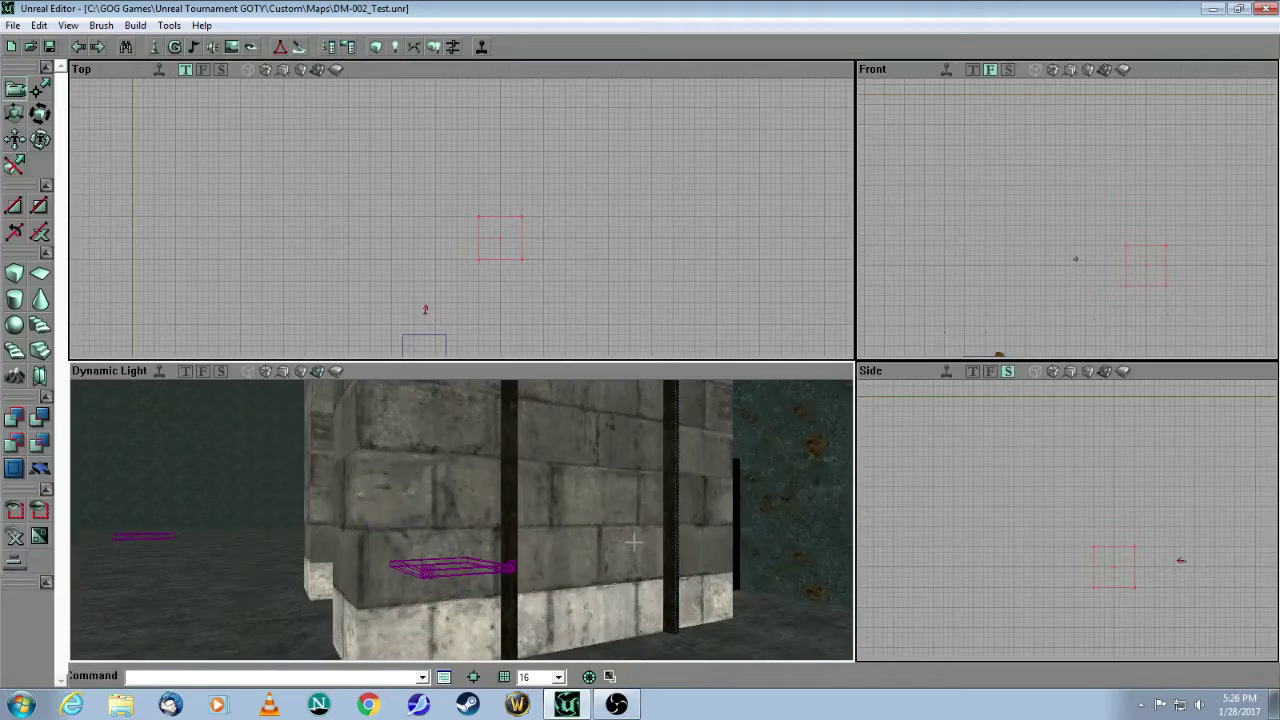
left_click(638, 330)
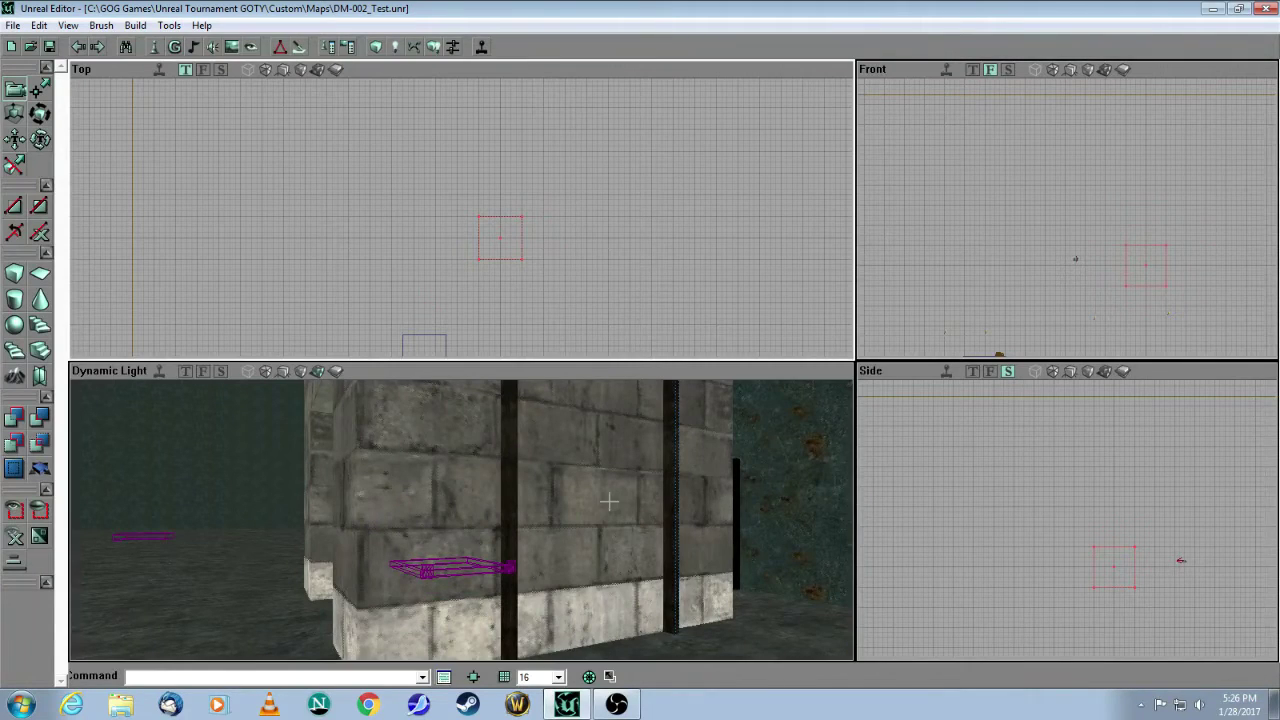
- Return to the red builder brush and apply Reset All again before making the mover
mouse_move(609, 502)
left_mouse_down()
mouse_move(640, 510)
mouse_move(609, 502)
mouse_move(566, 535)
left_mouse_up()
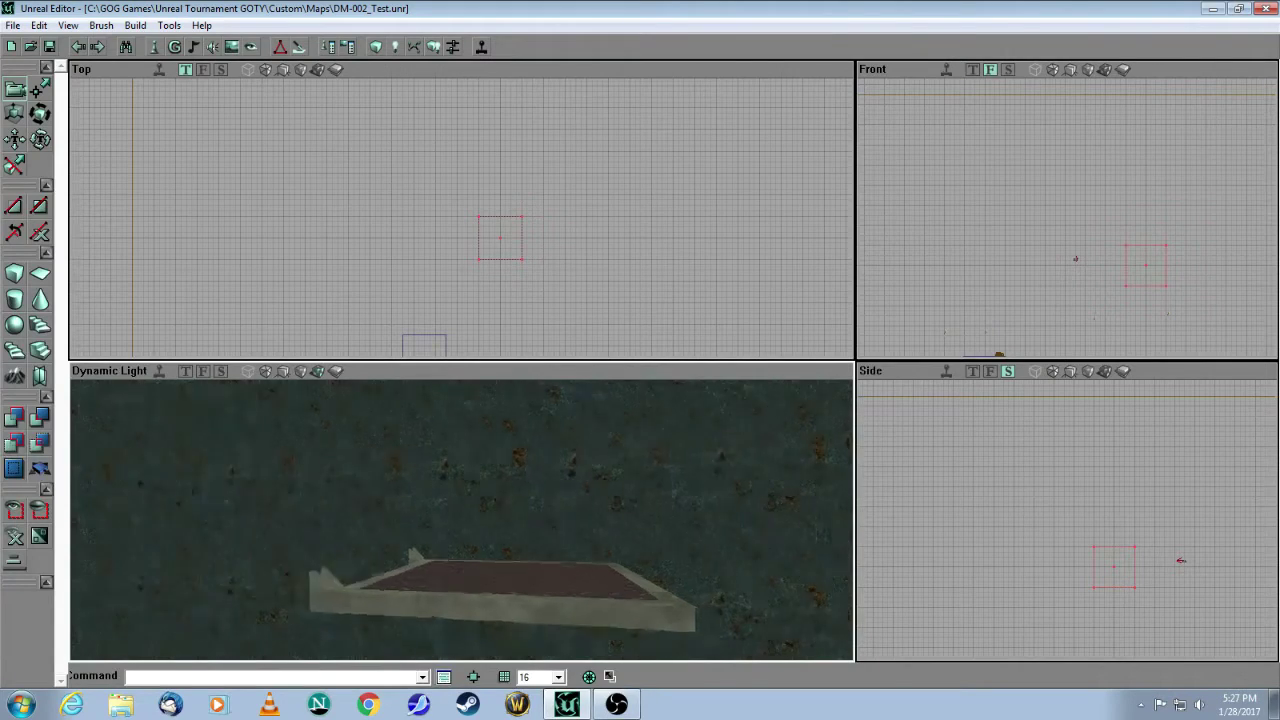
left_click_drag(334, 591, 334, 591)
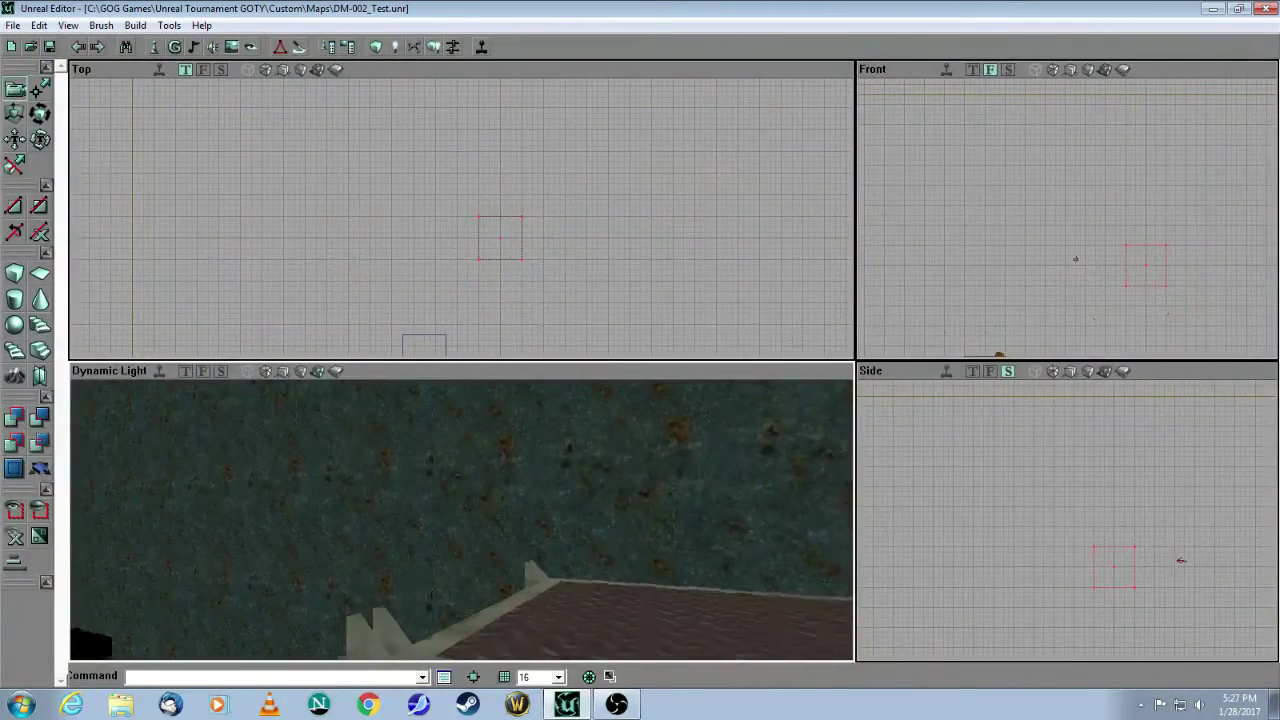
left_click_drag(503, 606, 839, 630)
left_click_drag(503, 606, 503, 606)
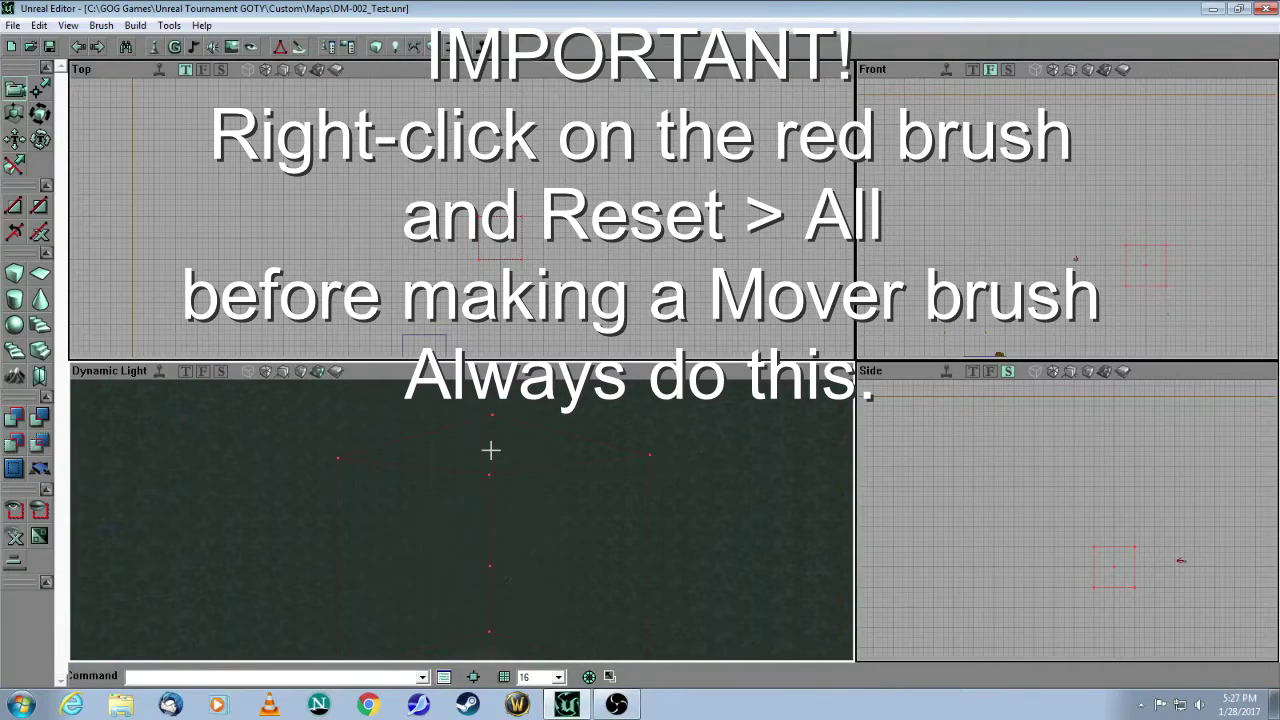
right_click(491, 445)
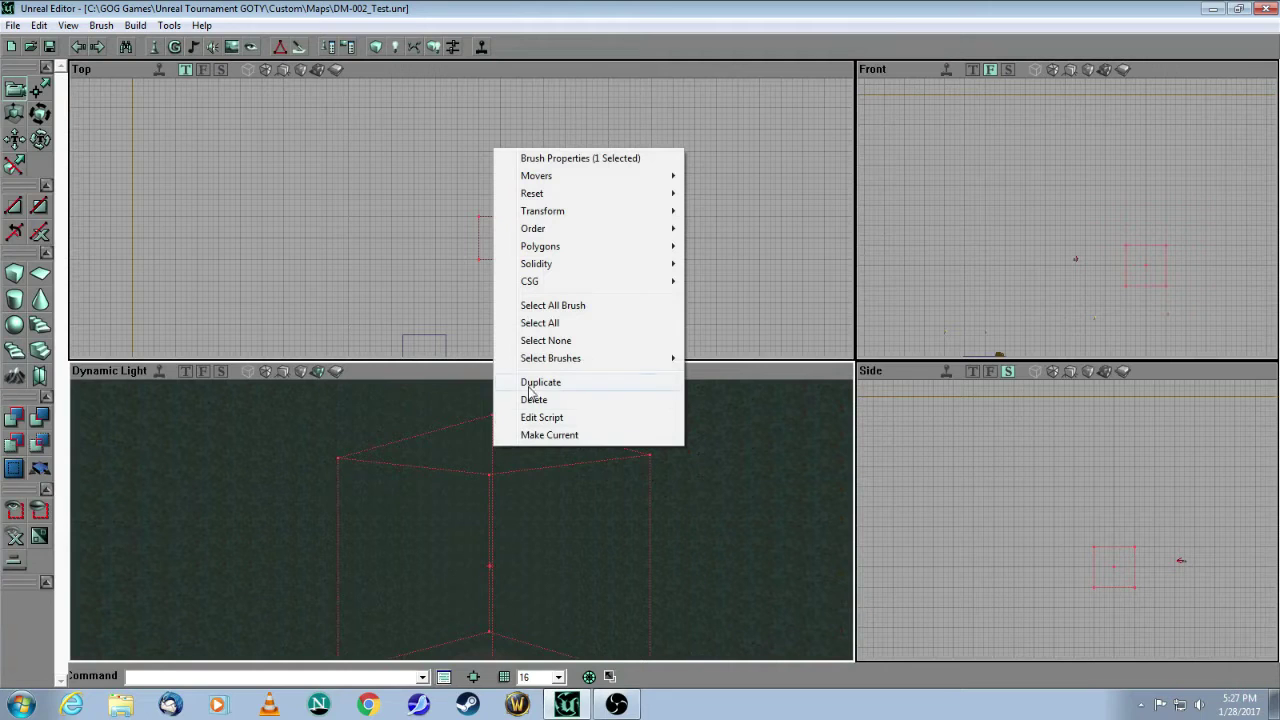
mouse_move(547, 196)
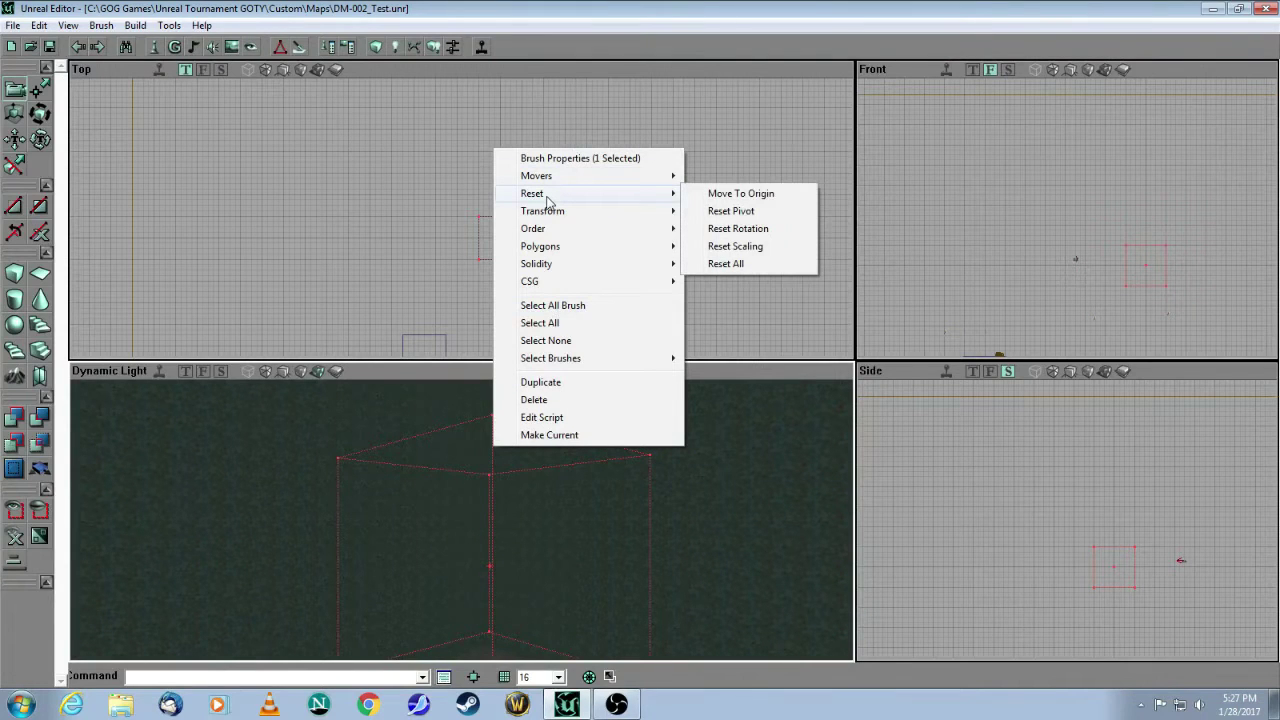
left_click(730, 263)
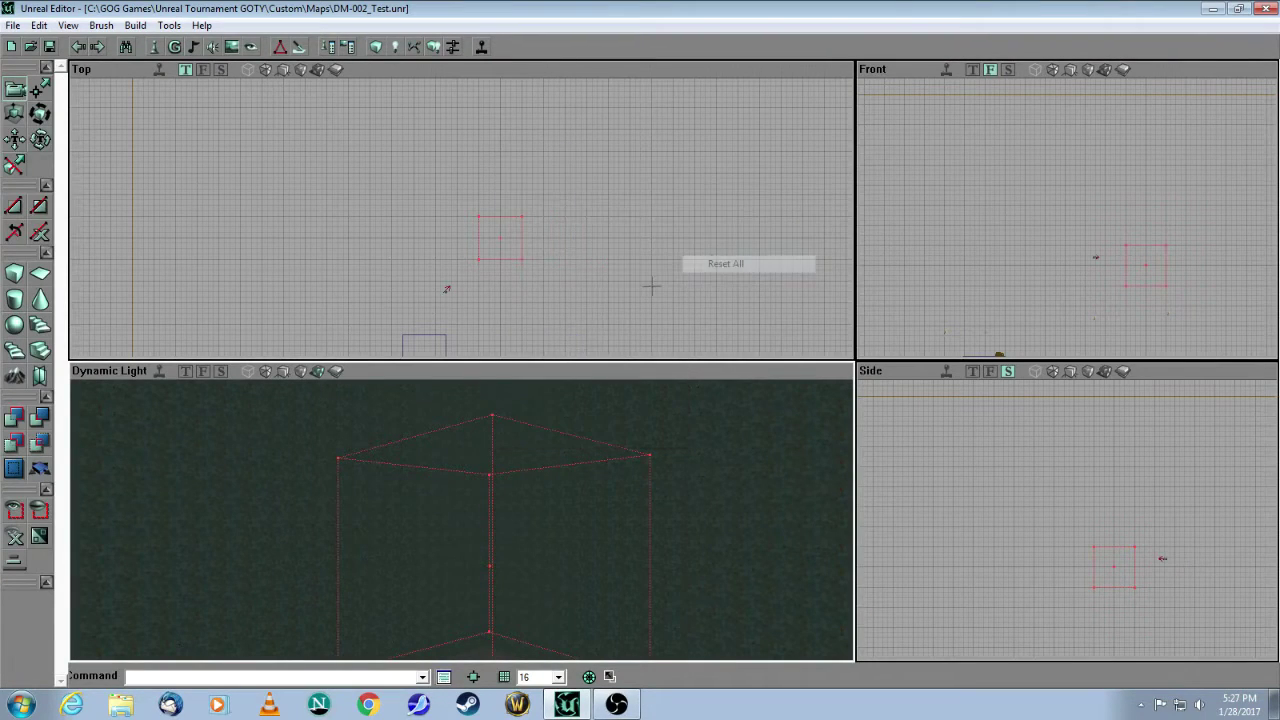
- Move the red builder brush in plan so it is centred on the square platform
scroll(543, 258, "down", 5)
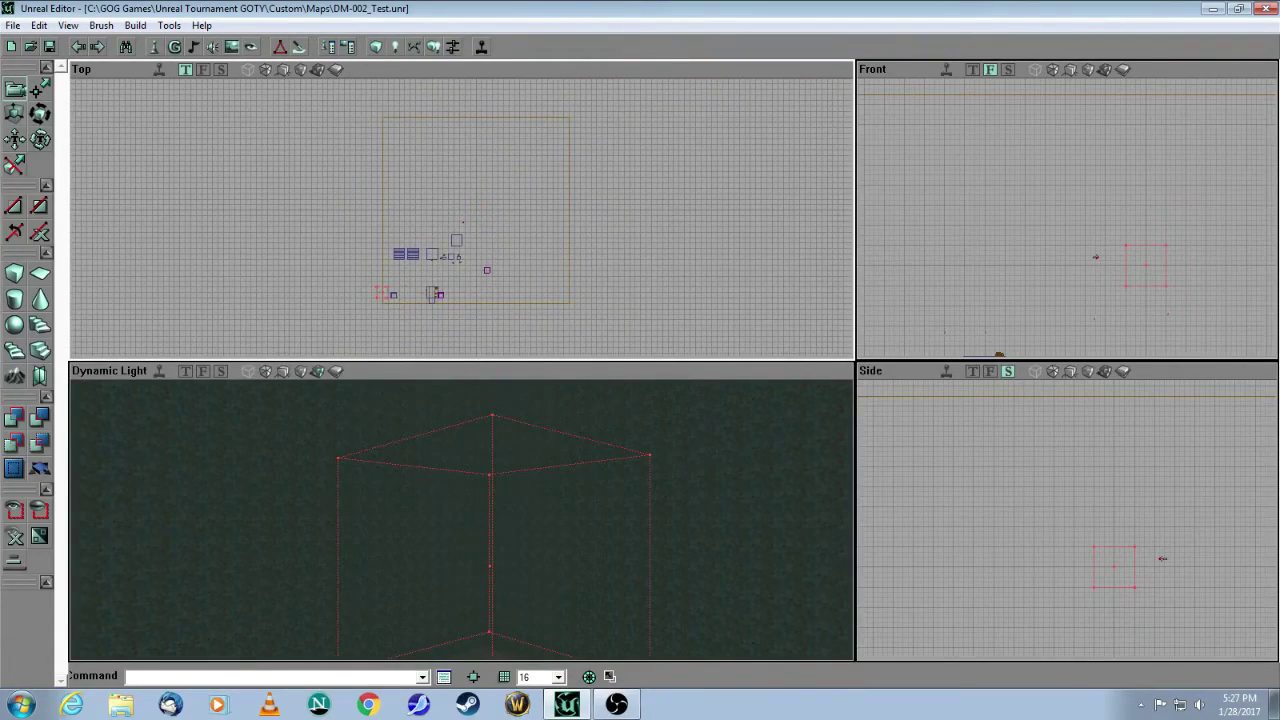
scroll(604, 203, "up", 6)
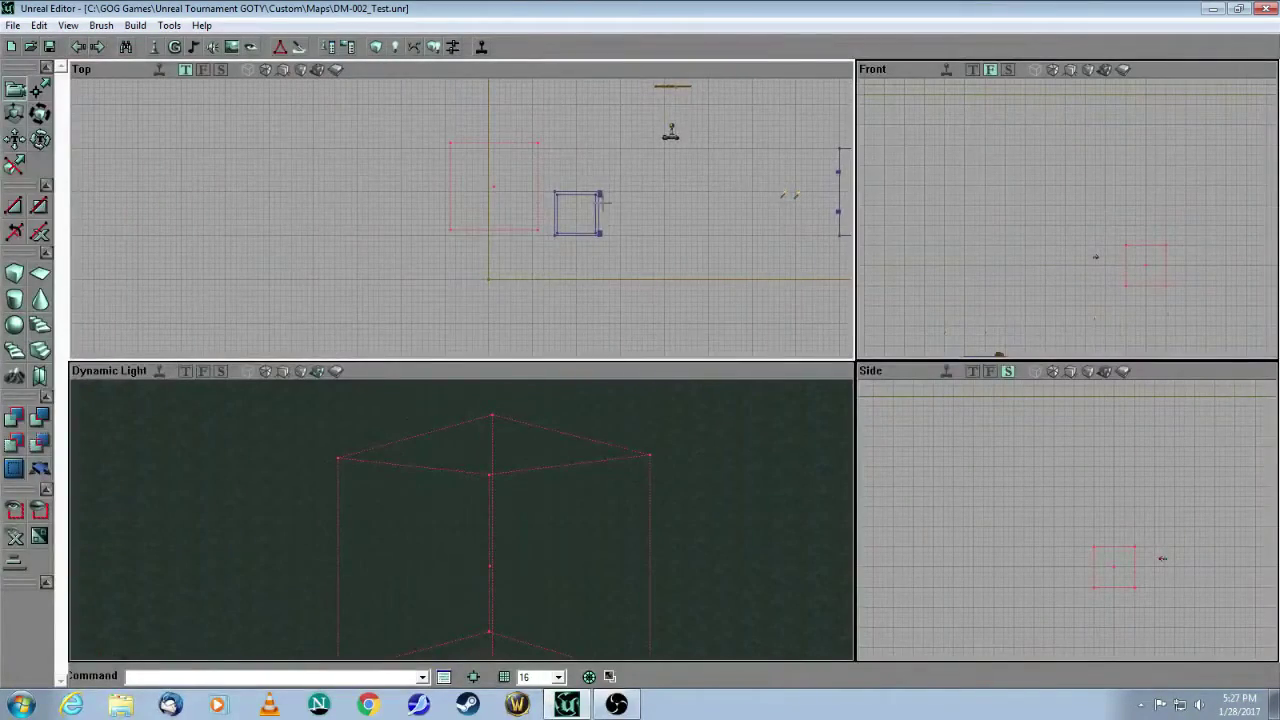
scroll(461, 216, "up", 5)
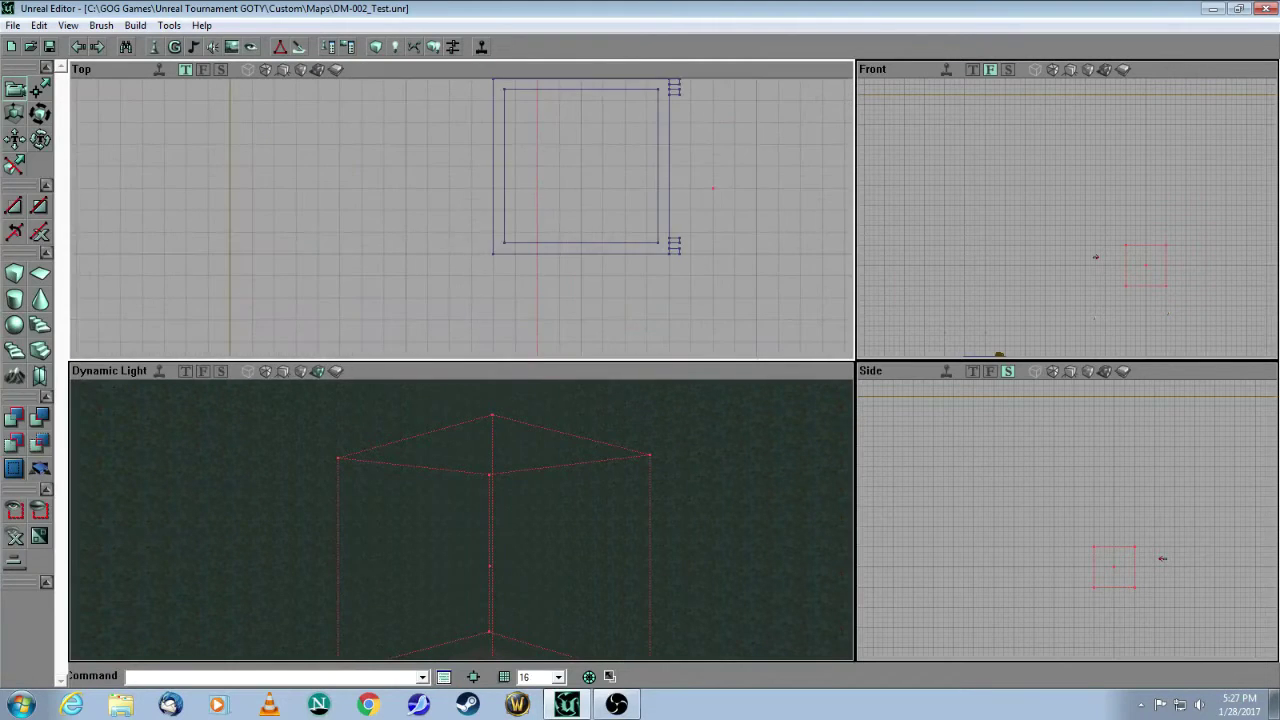
left_click_drag(578, 204, 576, 235)
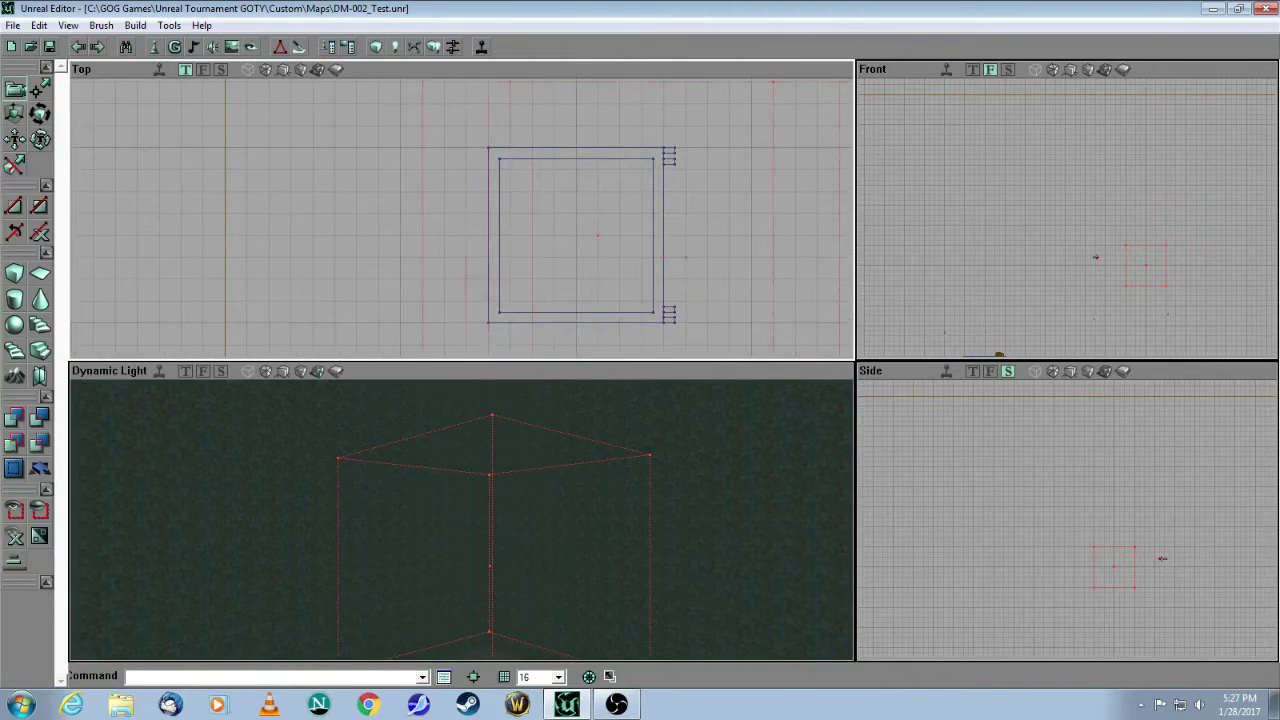
- Lower the red builder brush until it encloses the platform, and check its alignment from the side
scroll(909, 306, "down", 6)
left_click_drag(909, 306, 1080, 217)
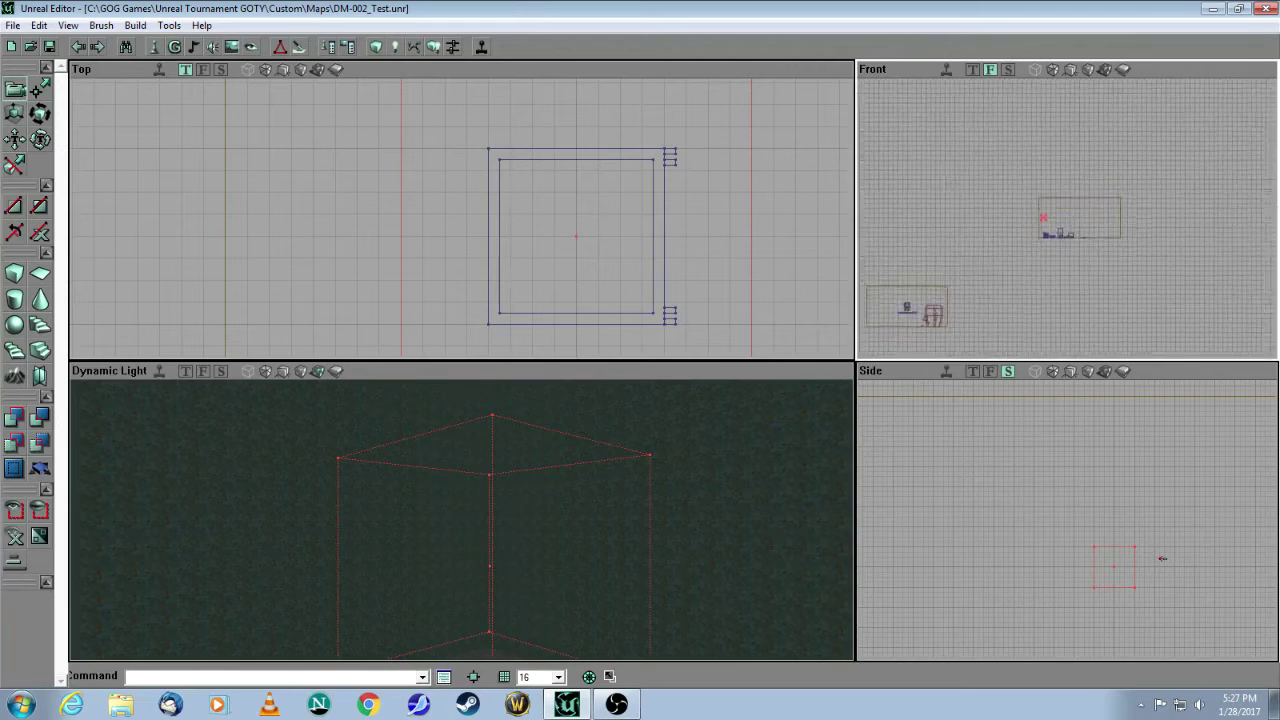
scroll(1080, 217, "up", 3)
scroll(1067, 210, "up", 4)
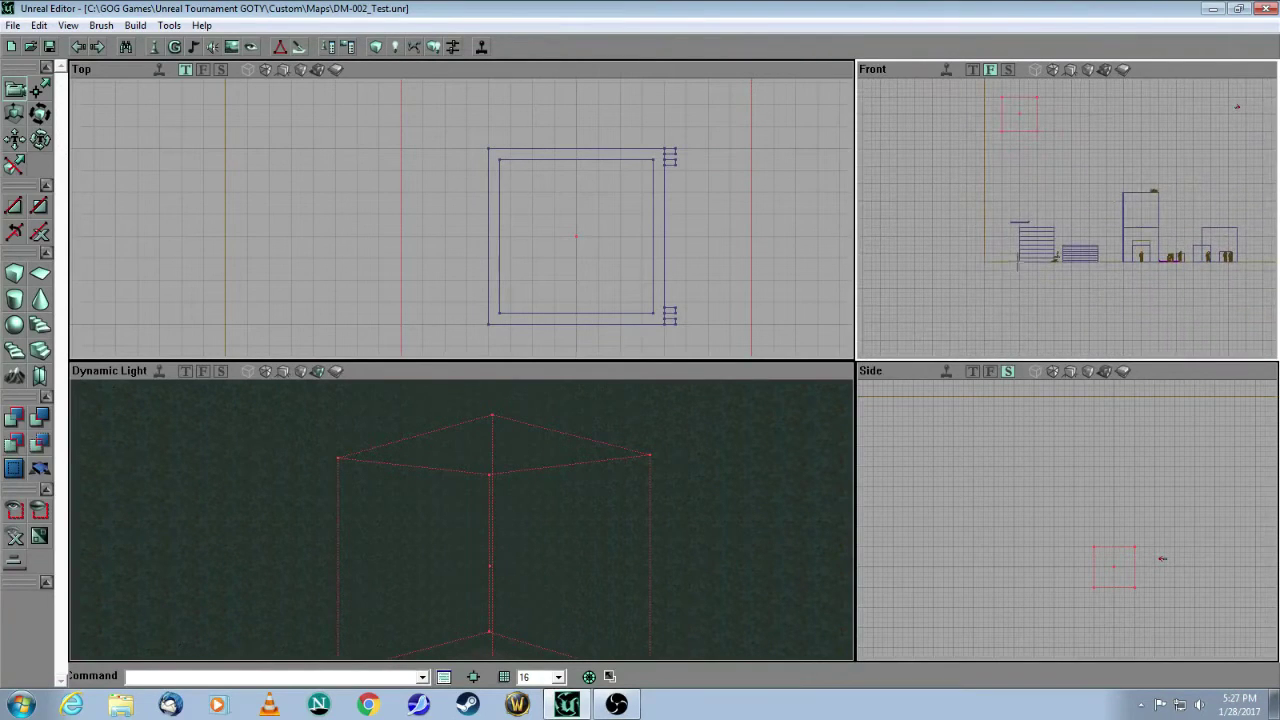
scroll(1069, 188, "up", 6)
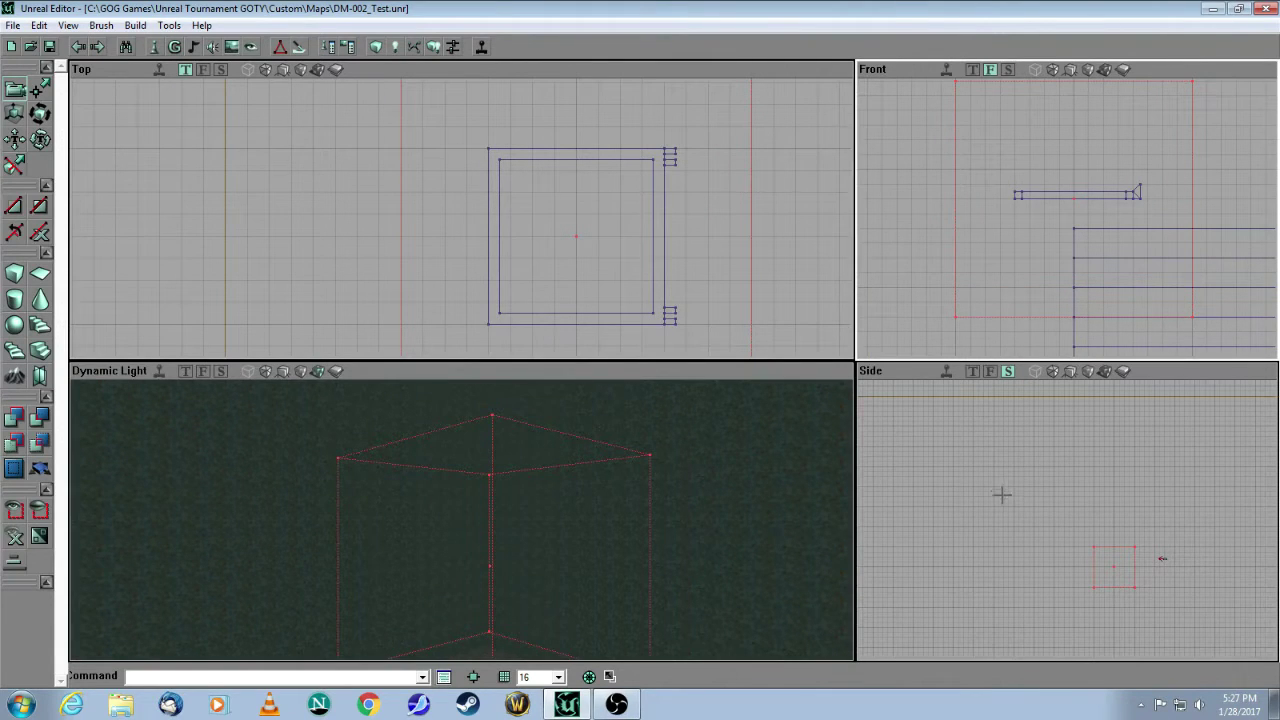
scroll(1002, 494, "down", 8)
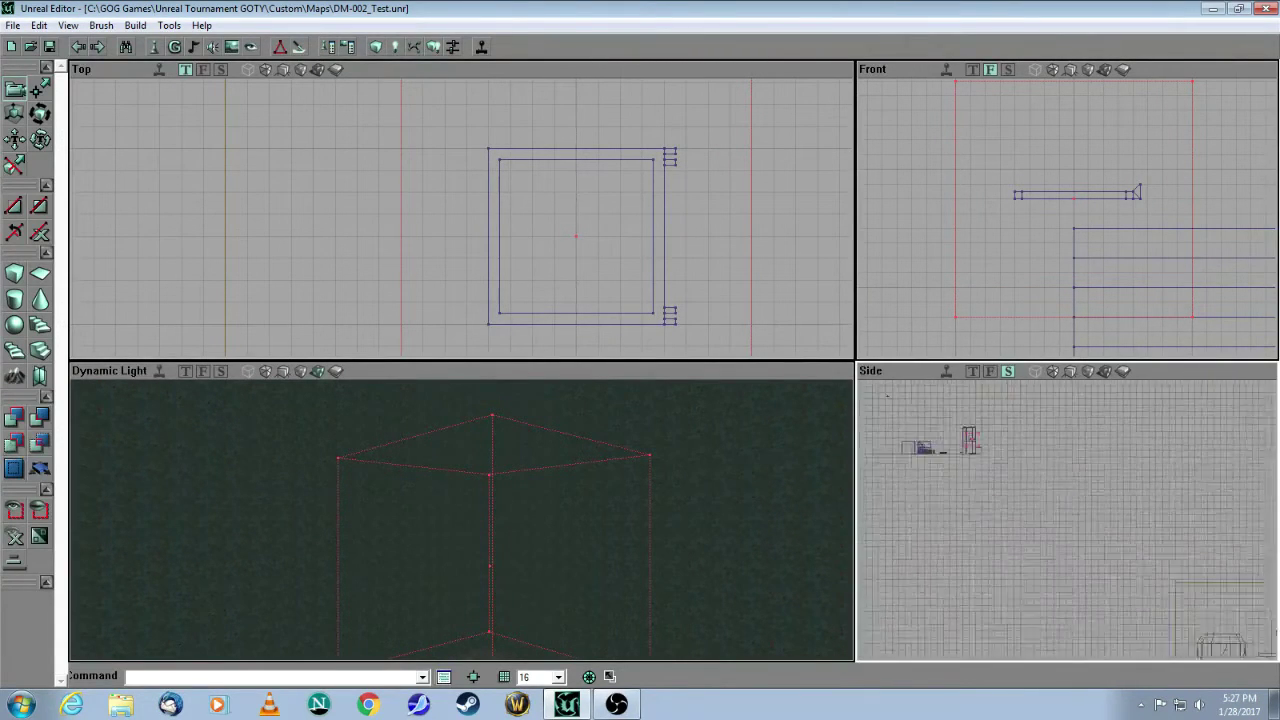
scroll(1067, 520, "up", 8)
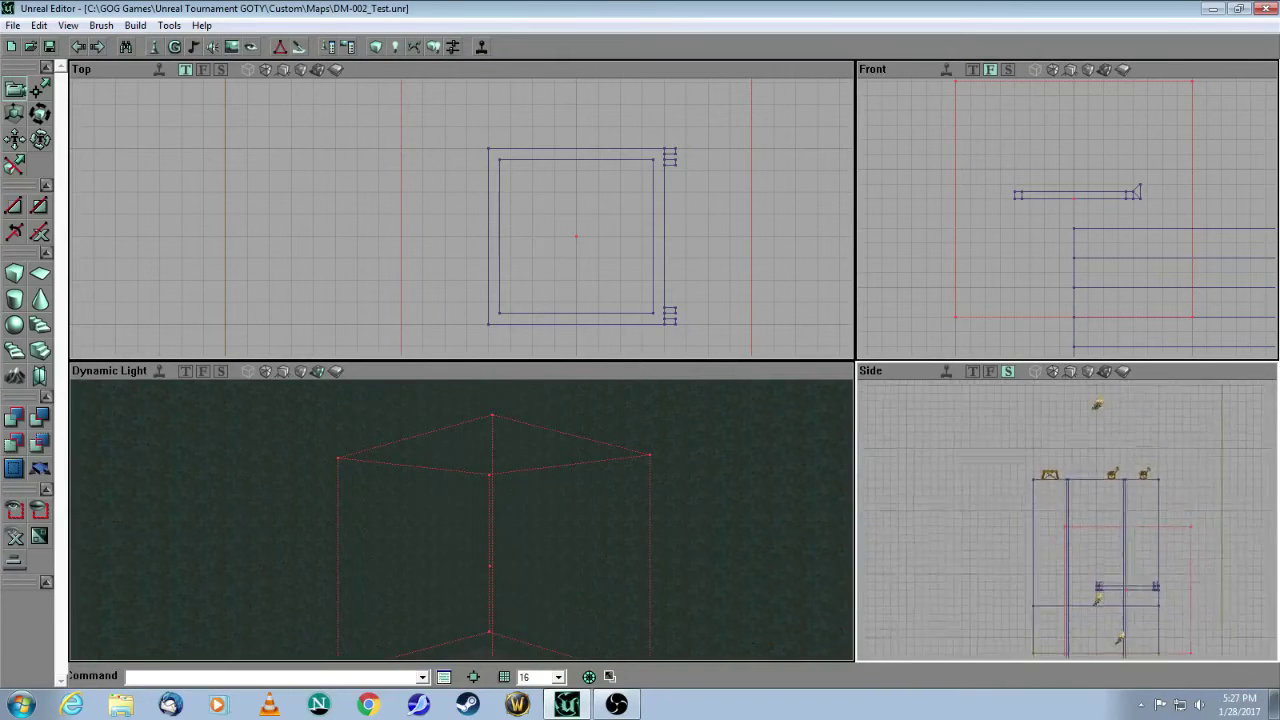
left_click_drag(1098, 588, 1070, 520)
scroll(1064, 517, "up", 3)
- Enable real-time preview in the viewports and set the grid size to 2
mouse_move(624, 517)
left_mouse_down()
mouse_move(624, 505)
mouse_move(654, 506)
left_mouse_up()
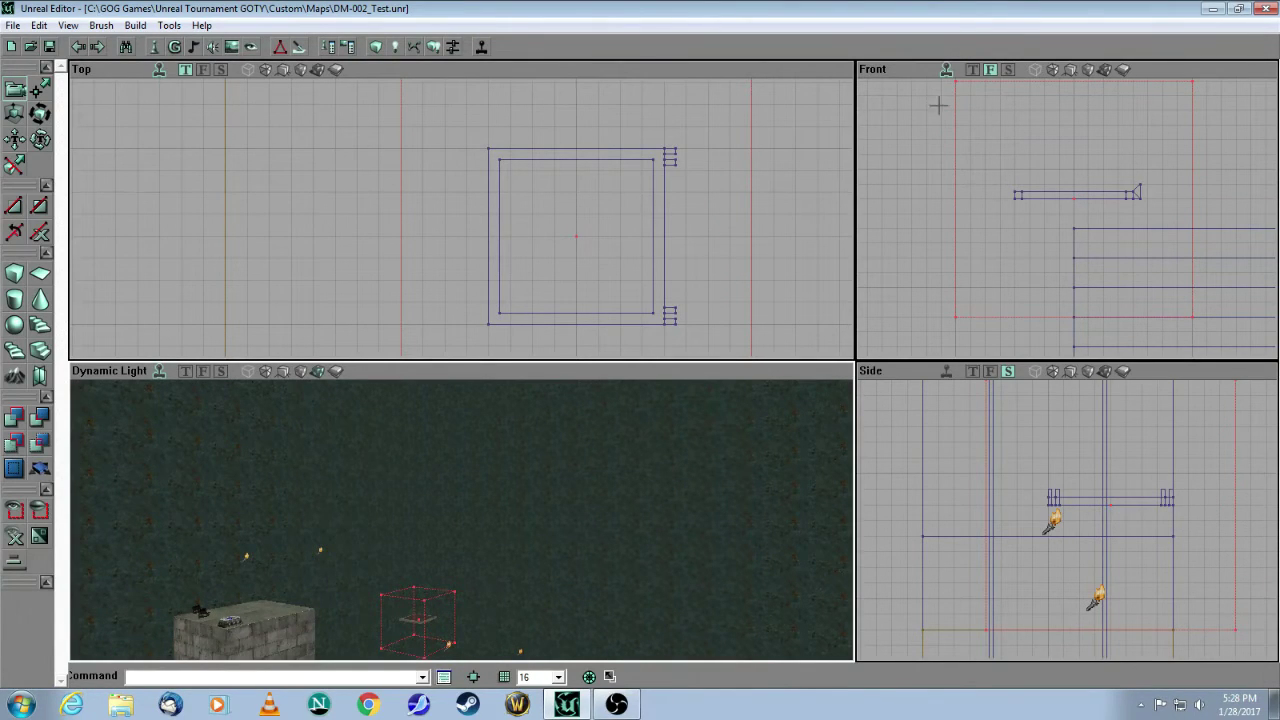
mouse_move(475, 544)
left_mouse_down()
mouse_move(475, 470)
mouse_move(450, 515)
mouse_move(434, 488)
mouse_move(456, 468)
mouse_move(452, 416)
mouse_move(446, 508)
mouse_move(438, 456)
mouse_move(438, 480)
left_mouse_up()
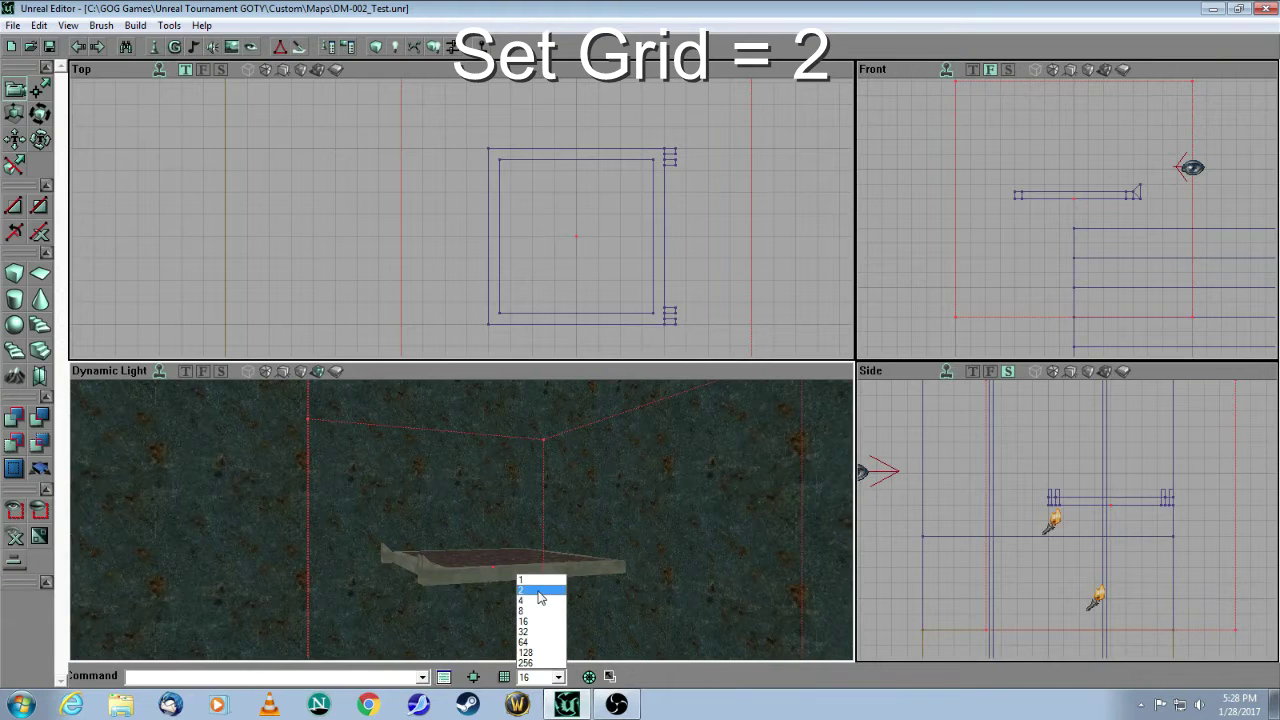
left_click(539, 592)
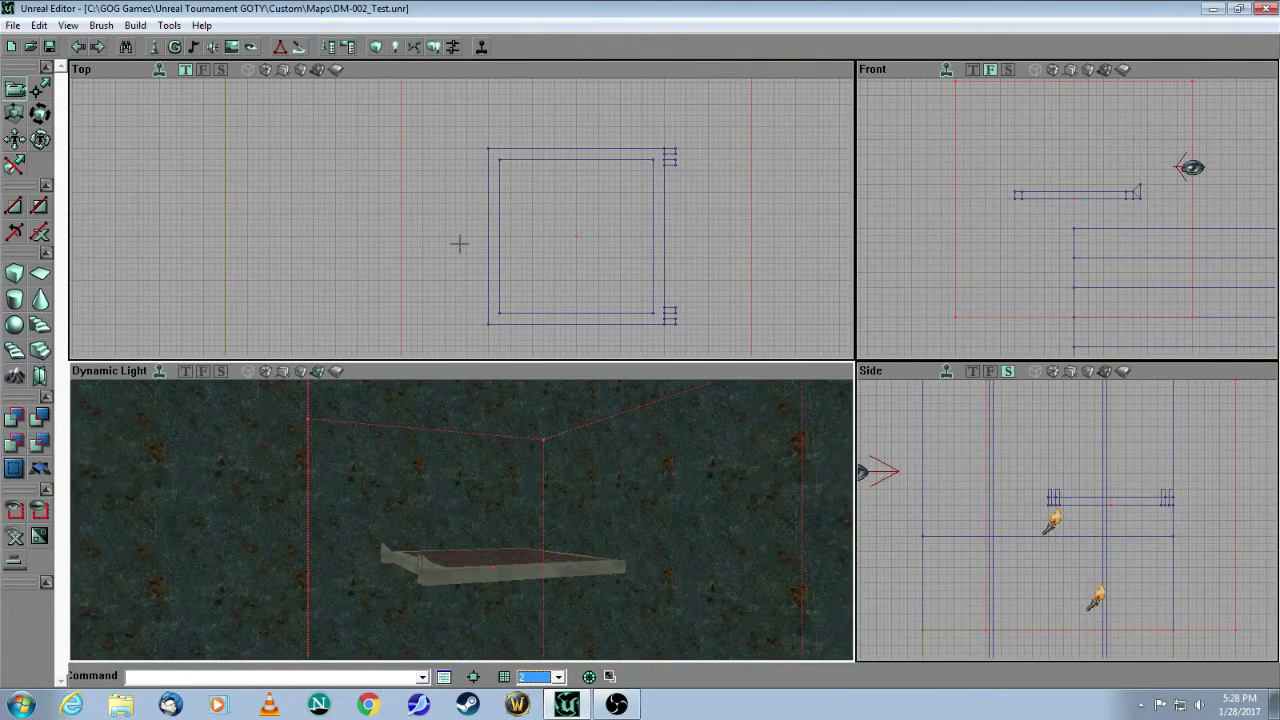
- Examine the paired prongs at the platform's corners up close in plan and in the 3D view
mouse_move(459, 243)
left_mouse_down()
mouse_move(391, 243)
mouse_move(242, 283)
mouse_move(242, 190)
mouse_move(242, 212)
left_mouse_up()
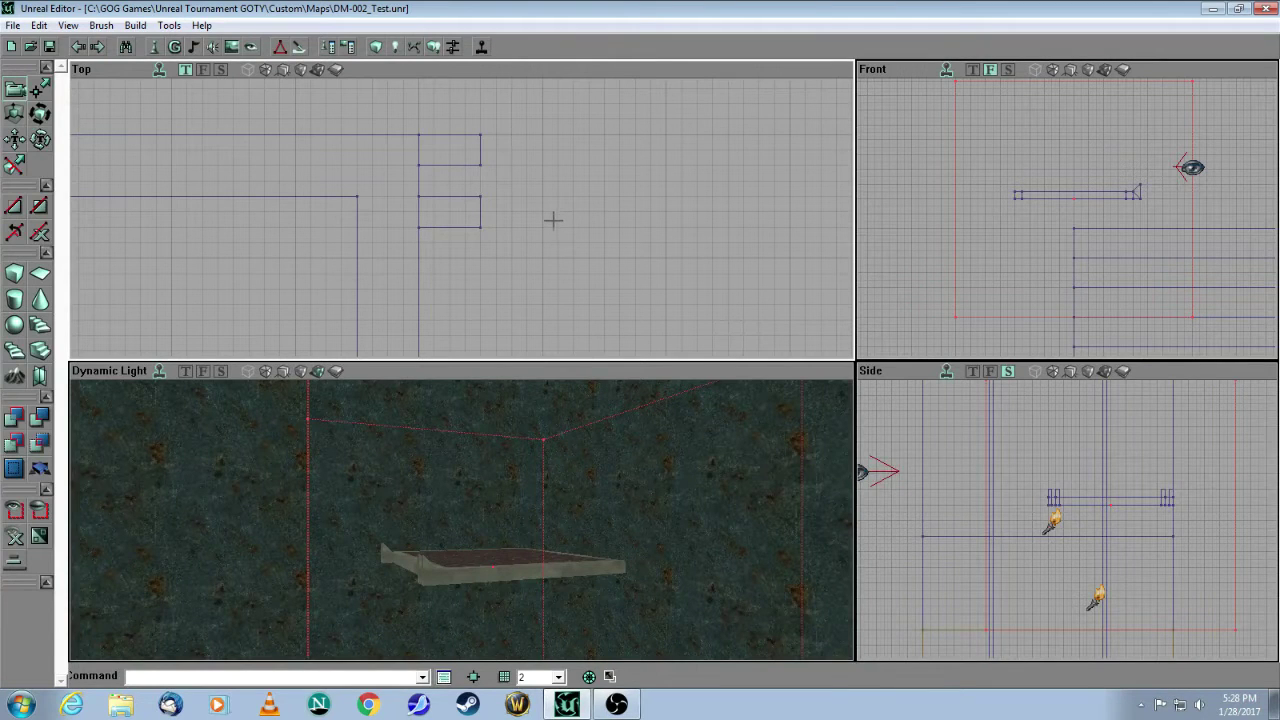
mouse_move(541, 227)
left_mouse_down()
mouse_move(566, 292)
mouse_move(572, 281)
mouse_move(572, 320)
mouse_move(584, 170)
mouse_move(574, 85)
left_mouse_up()
left_click_drag(482, 190, 426, 206)
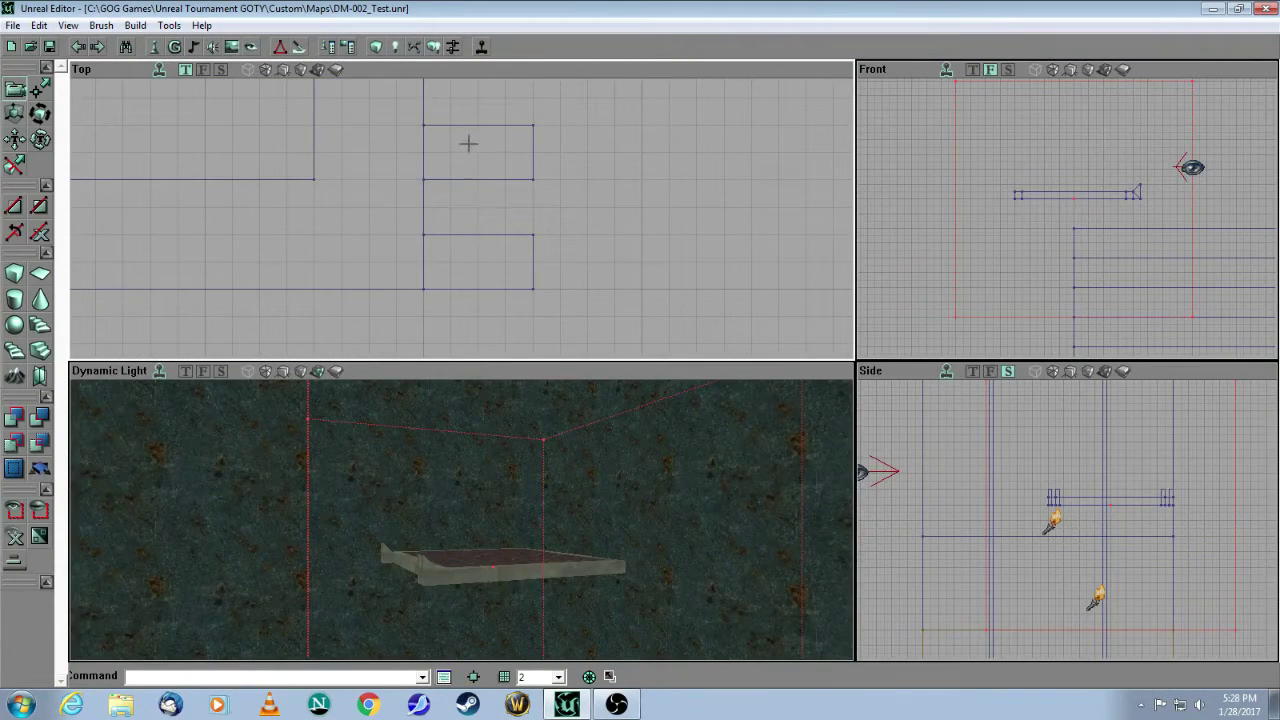
left_click_drag(512, 473, 454, 455)
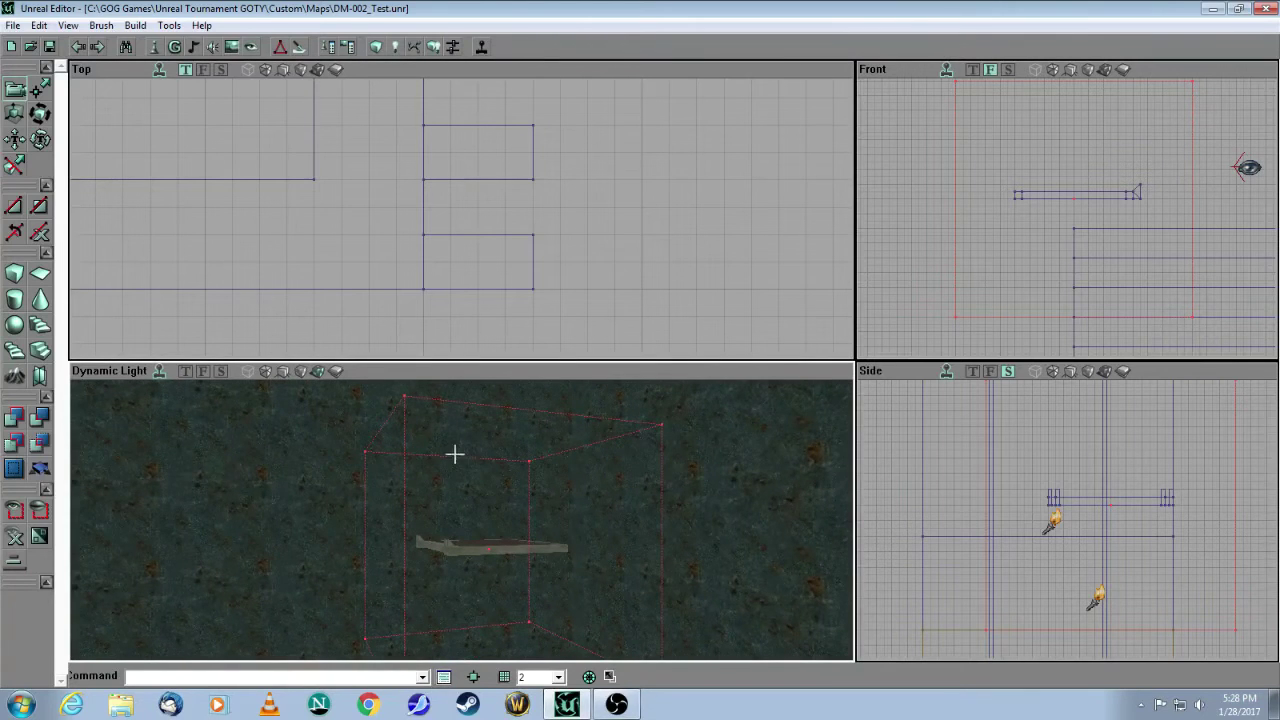
- Intersect the red builder brush with the custom platform and move the resulting platform-shaped brush to the stone tower's guide rails
left_click(12, 446)
mouse_move(430, 261)
left_mouse_down()
mouse_move(430, 326)
mouse_move(497, 195)
mouse_move(407, 263)
mouse_move(588, 244)
mouse_move(588, 215)
mouse_move(490, 188)
mouse_move(370, 220)
mouse_move(379, 84)
mouse_move(587, 143)
mouse_move(587, 128)
mouse_move(515, 199)
mouse_move(515, 120)
left_mouse_up()
left_click_drag(710, 151, 694, 165)
mouse_move(1022, 284)
left_mouse_down()
mouse_move(1022, 335)
mouse_move(985, 325)
mouse_move(970, 295)
mouse_move(967, 201)
mouse_move(976, 240)
mouse_move(1040, 230)
left_mouse_up()
left_click_drag(1040, 225, 1031, 181)
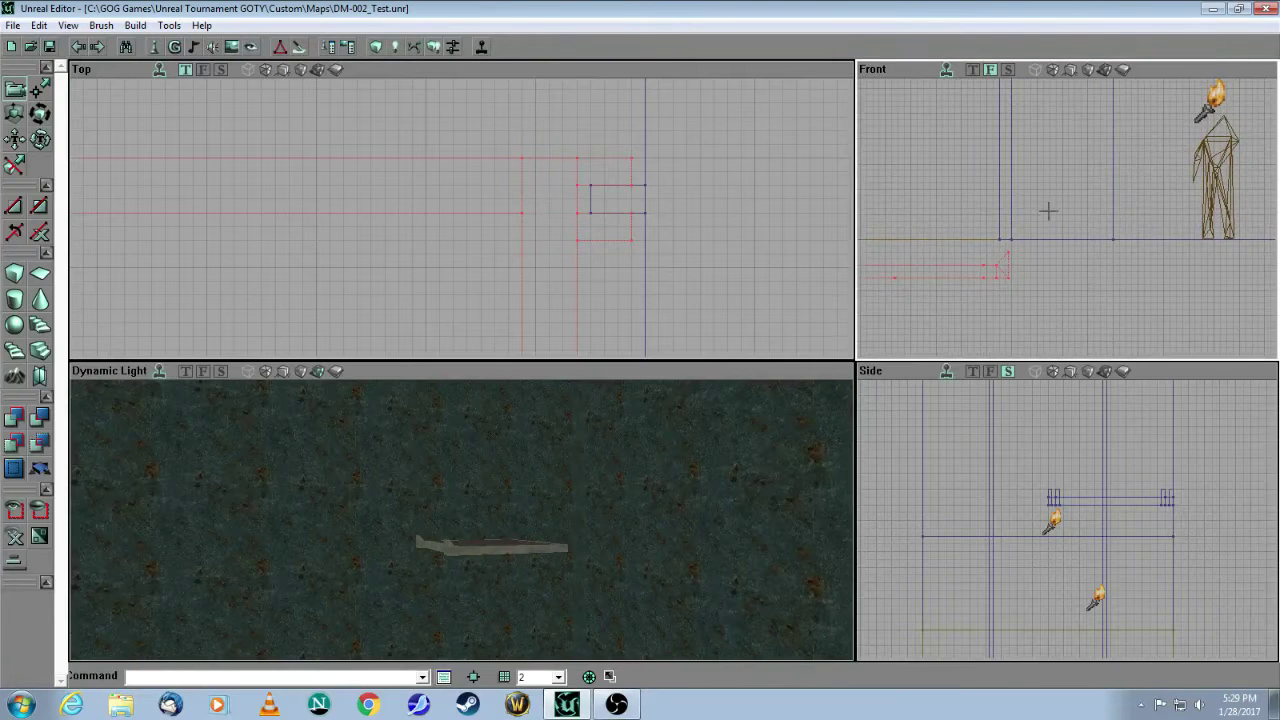
- Align the platform-shaped builder brush at floor level so its paired prongs straddle the tower's two guide rails
mouse_move(1040, 240)
left_mouse_down()
mouse_move(1040, 212)
mouse_move(1108, 184)
mouse_move(1108, 164)
mouse_move(1026, 228)
left_mouse_up()
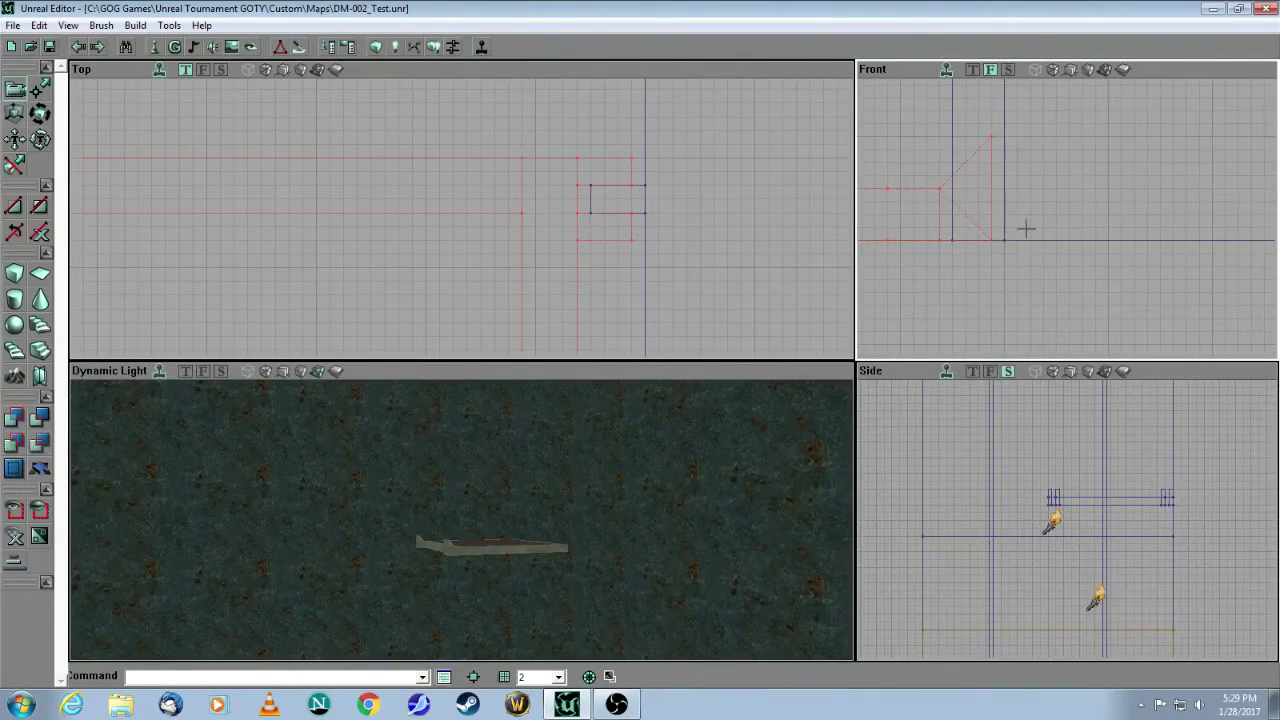
mouse_move(1002, 446)
left_mouse_down()
mouse_move(991, 346)
mouse_move(928, 252)
mouse_move(928, 290)
mouse_move(928, 248)
mouse_move(988, 191)
mouse_move(990, 126)
left_mouse_up()
mouse_move(730, 542)
left_mouse_down()
mouse_move(718, 585)
mouse_move(706, 420)
mouse_move(700, 518)
mouse_move(550, 522)
left_mouse_up()
right_click_drag(690, 442, 726, 450)
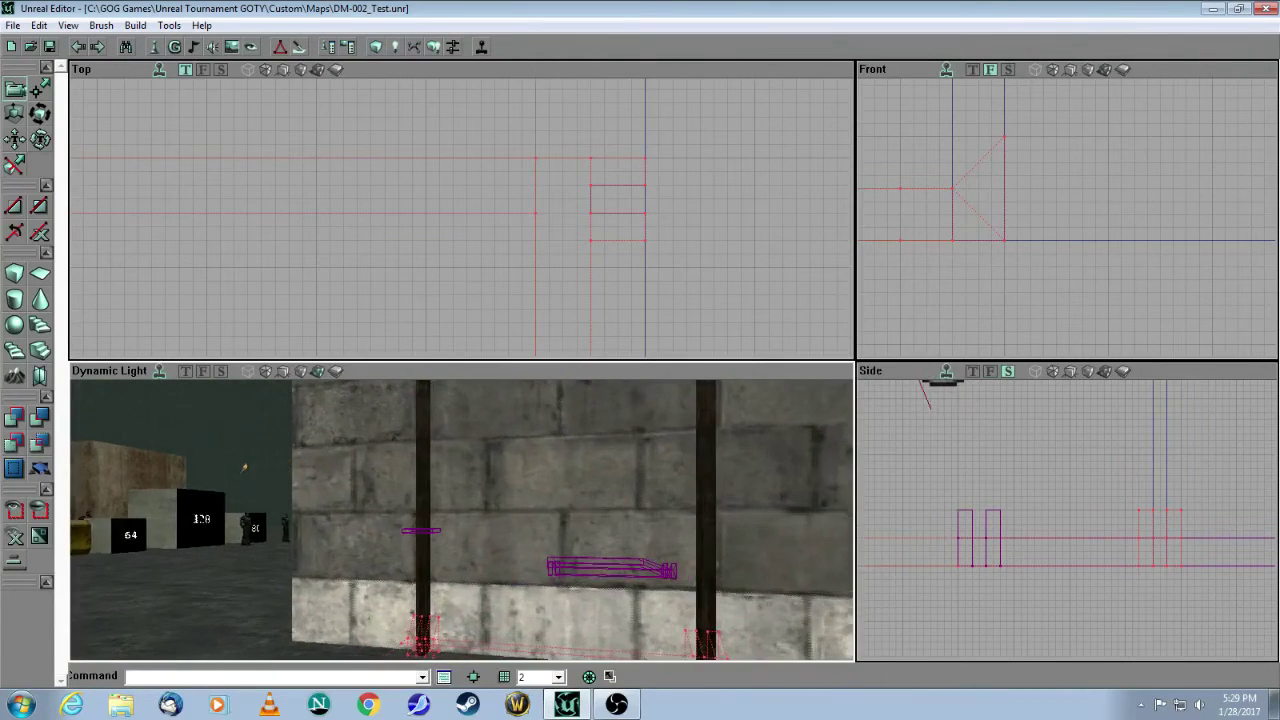
mouse_move(460, 500)
left_mouse_down()
mouse_move(460, 540)
mouse_move(456, 450)
mouse_move(458, 540)
mouse_move(478, 486)
mouse_move(504, 482)
mouse_move(512, 448)
mouse_move(460, 512)
mouse_move(458, 456)
mouse_move(464, 482)
mouse_move(466, 470)
mouse_move(444, 500)
mouse_move(428, 450)
mouse_move(438, 490)
left_mouse_up()
right_click_drag(768, 482, 768, 482)
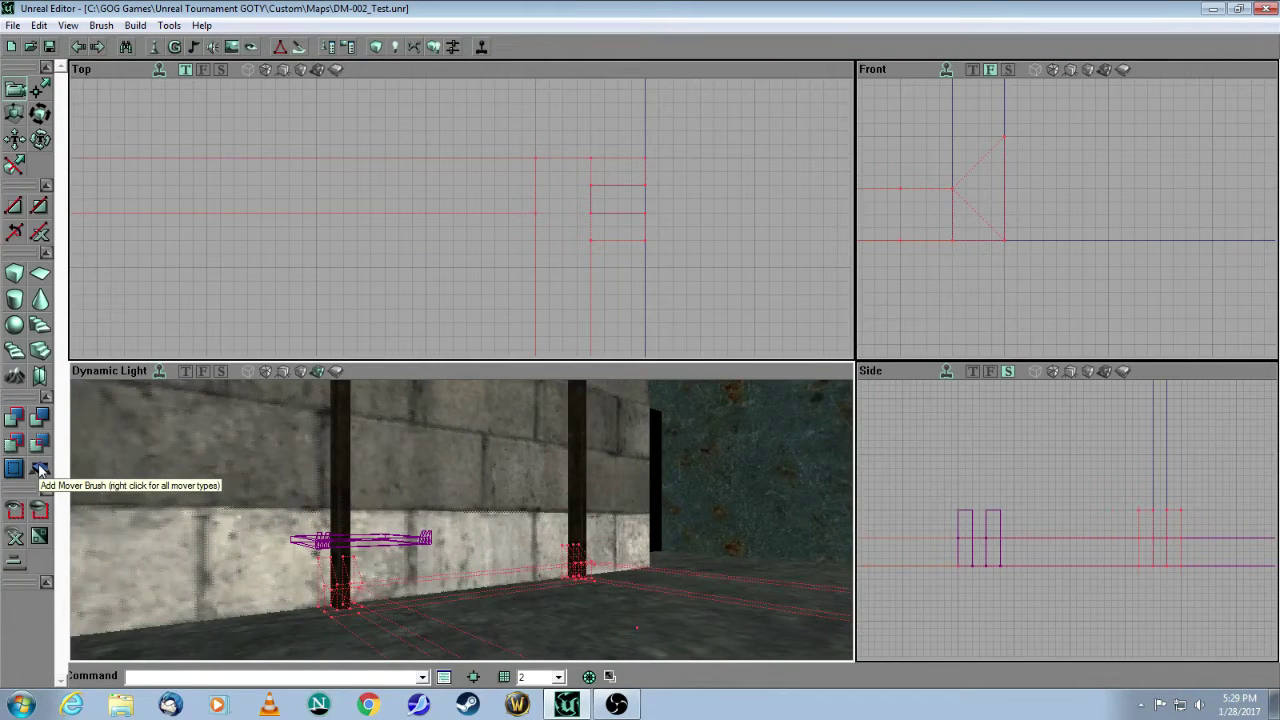
- Add a mover brush from the platform-shaped builder brush and move the builder brush clear of the new mover
left_click(40, 470)
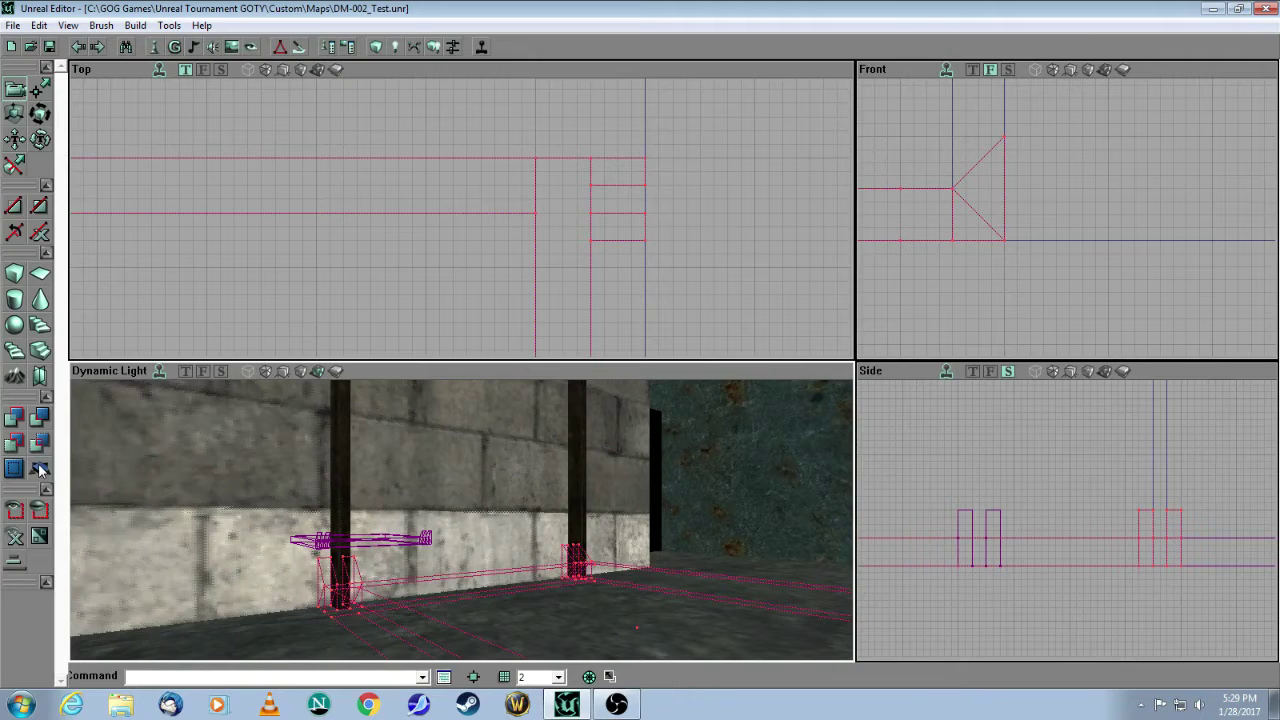
scroll(392, 261, "down", 10)
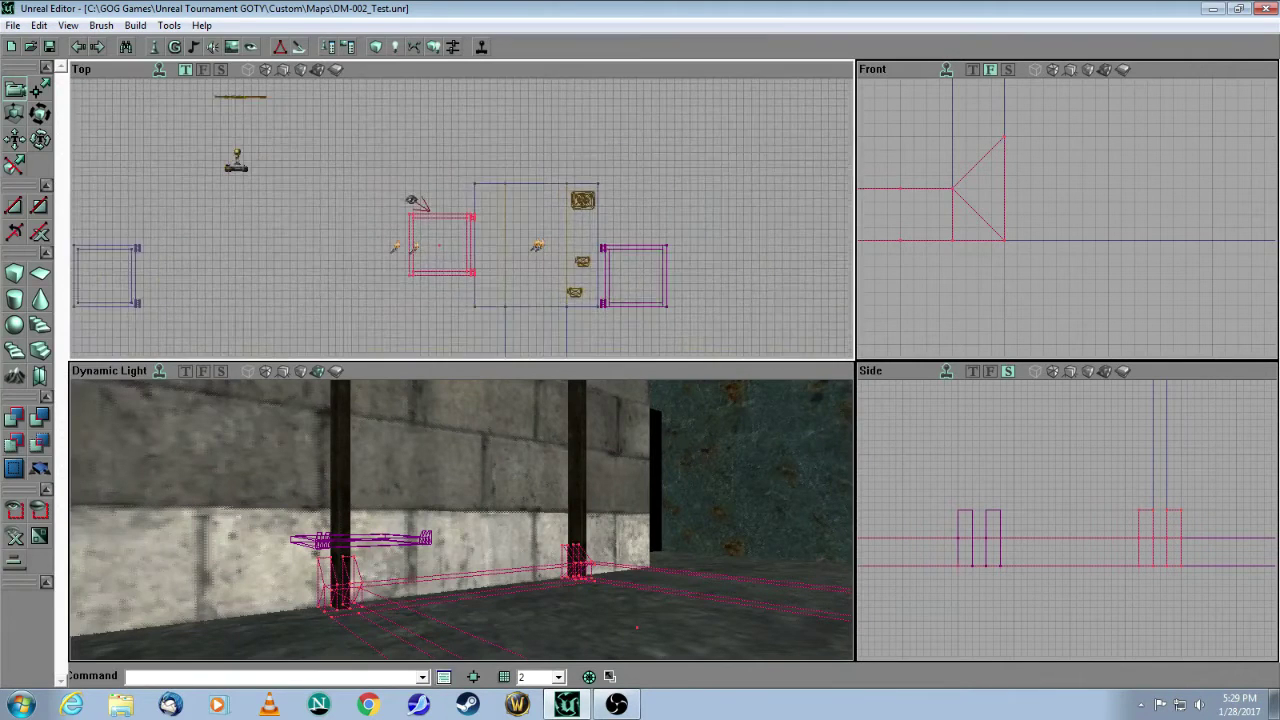
scroll(392, 261, "up", 4)
scroll(392, 261, "up", 3)
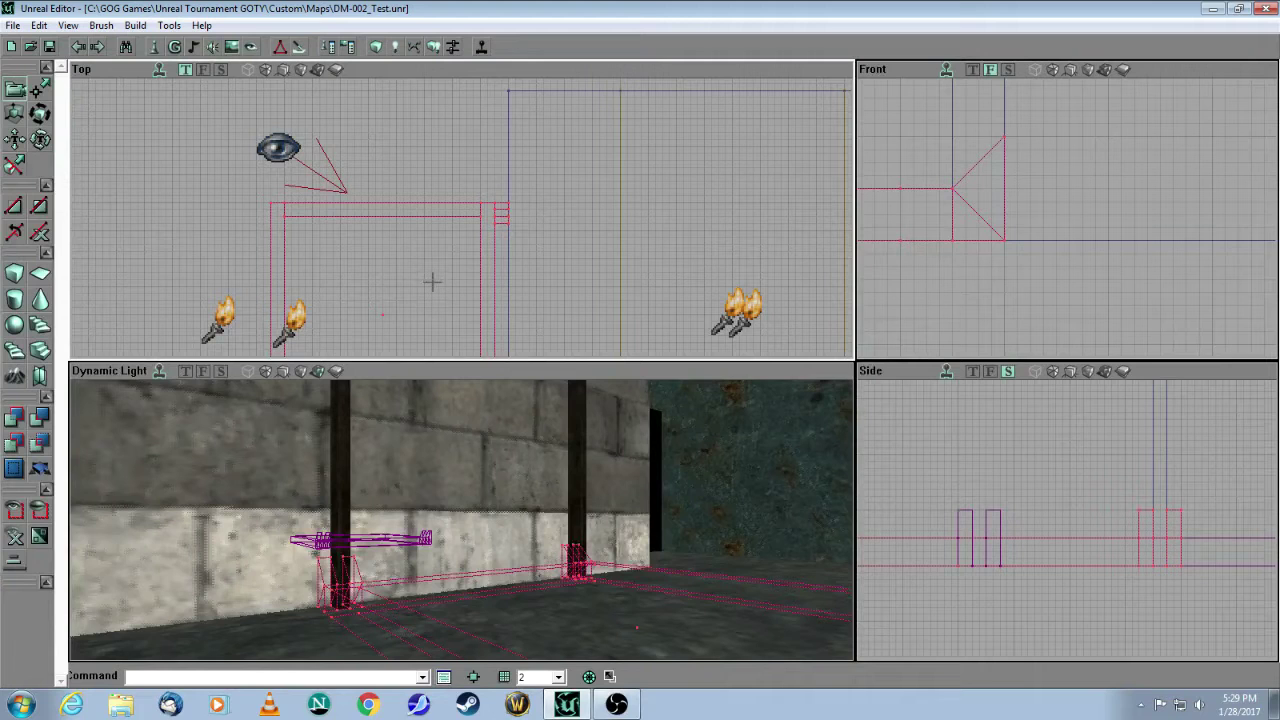
mouse_move(392, 261)
left_mouse_down("ctrl")
mouse_move(350, 170)
mouse_move(343, 90)
left_mouse_up("ctrl")
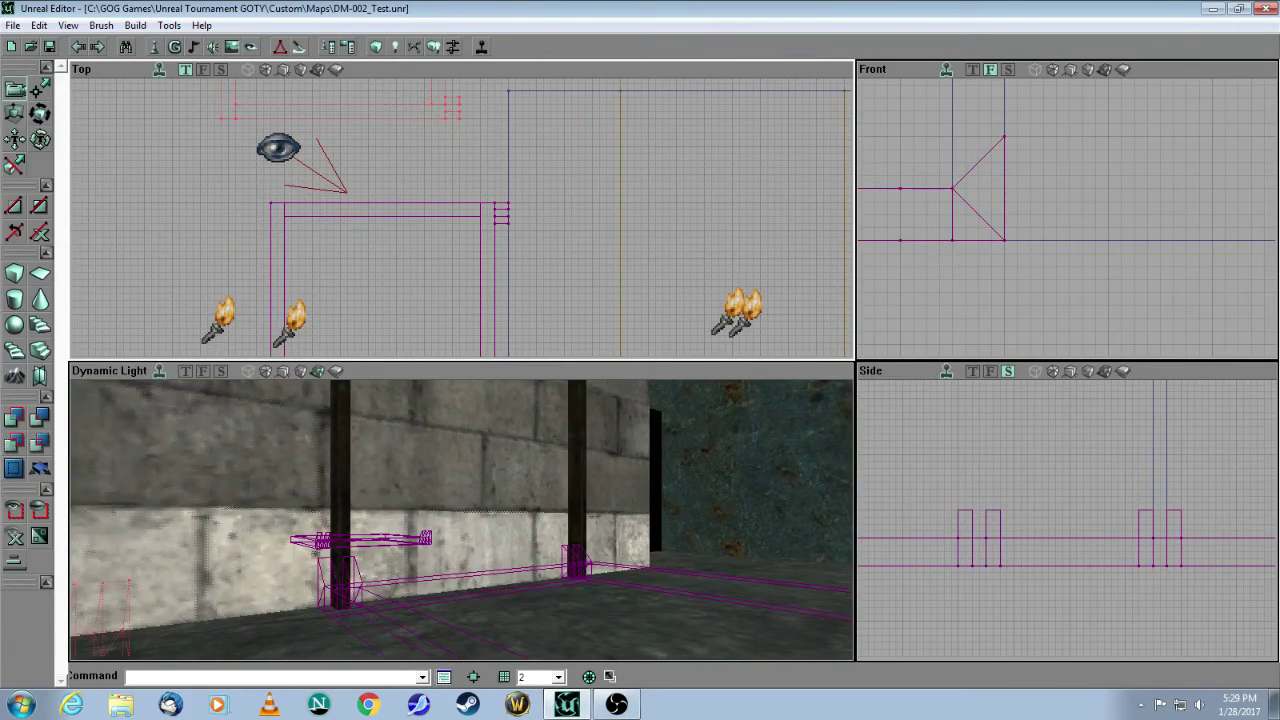
mouse_move(466, 491)
left_mouse_down()
mouse_move(466, 560)
mouse_move(490, 565)
mouse_move(468, 480)
left_mouse_up()
mouse_move(425, 232)
left_mouse_down()
mouse_move(425, 272)
mouse_move(425, 214)
left_mouse_up()
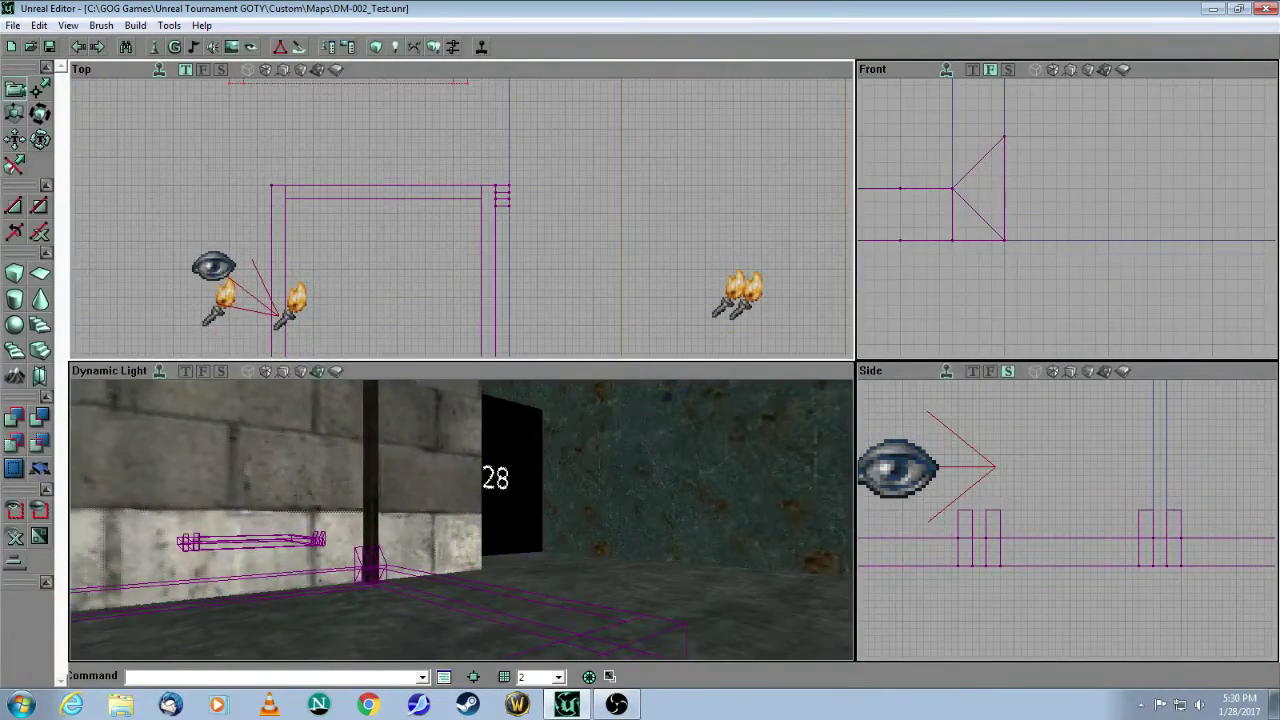
- Select the new platform mover at the tower's base and switch it to keyframe Key 1
left_click(413, 198)
mouse_move(442, 534)
left_mouse_down()
mouse_move(436, 618)
mouse_move(420, 530)
mouse_move(428, 574)
mouse_move(396, 528)
mouse_move(372, 596)
mouse_move(370, 556)
mouse_move(336, 498)
mouse_move(320, 558)
mouse_move(316, 494)
mouse_move(312, 530)
left_mouse_up()
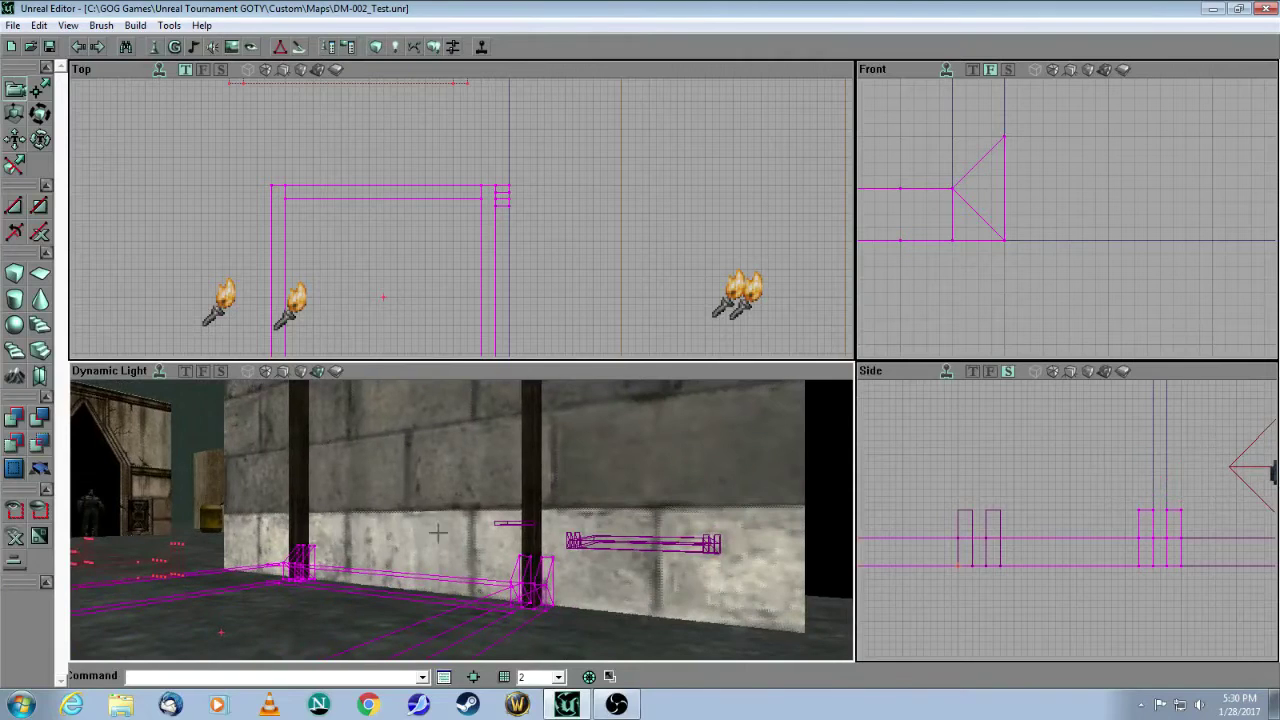
left_click_drag(946, 320, 1219, 366)
left_click_drag(1069, 234, 1223, 180)
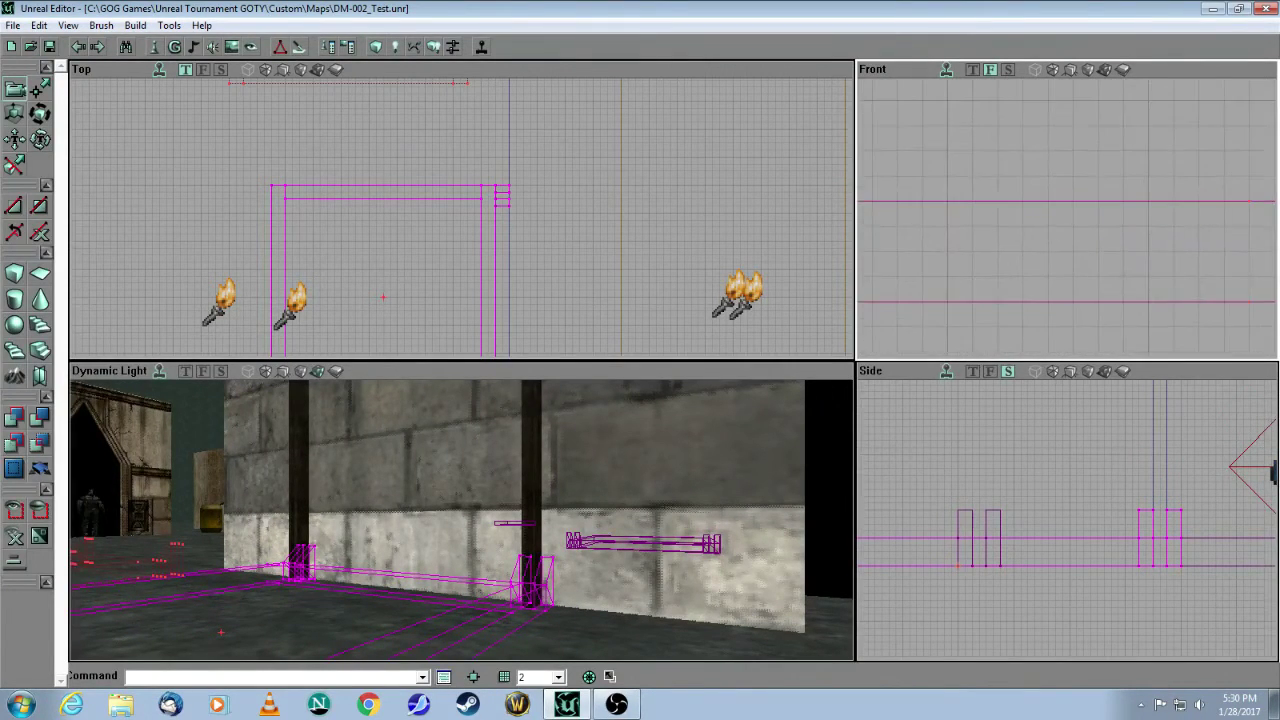
right_click(982, 199)
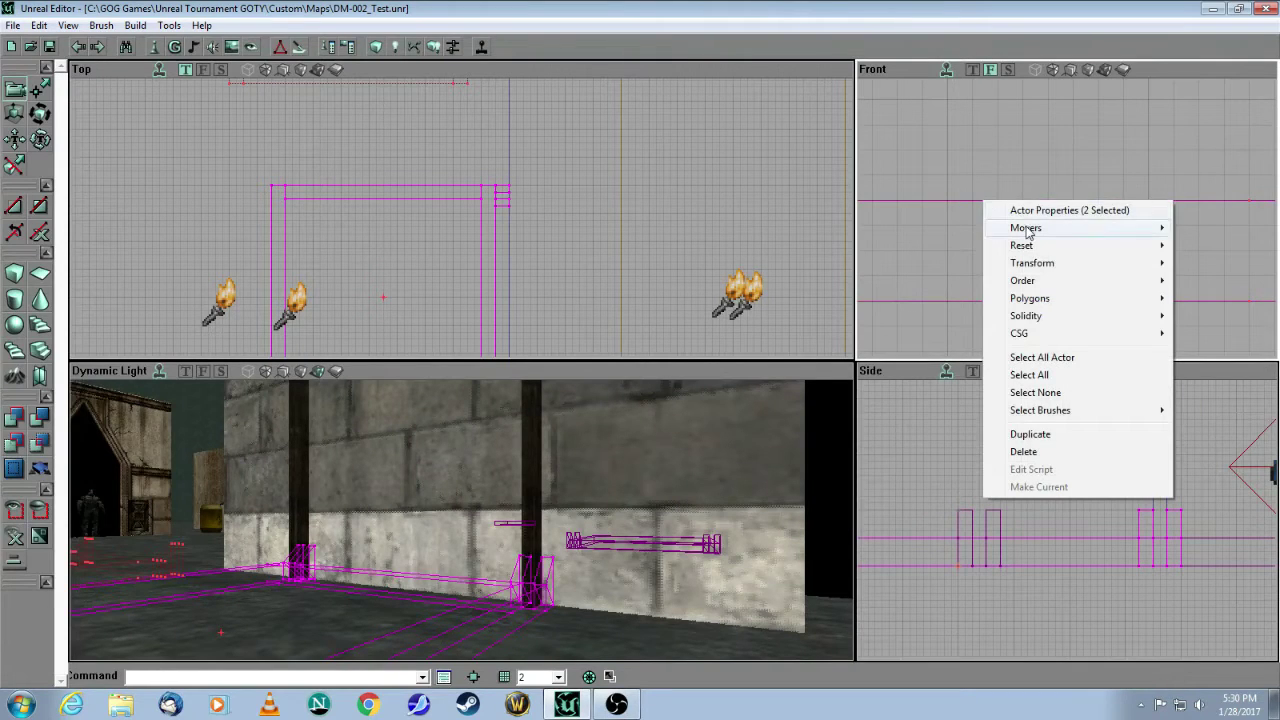
mouse_move(1028, 230)
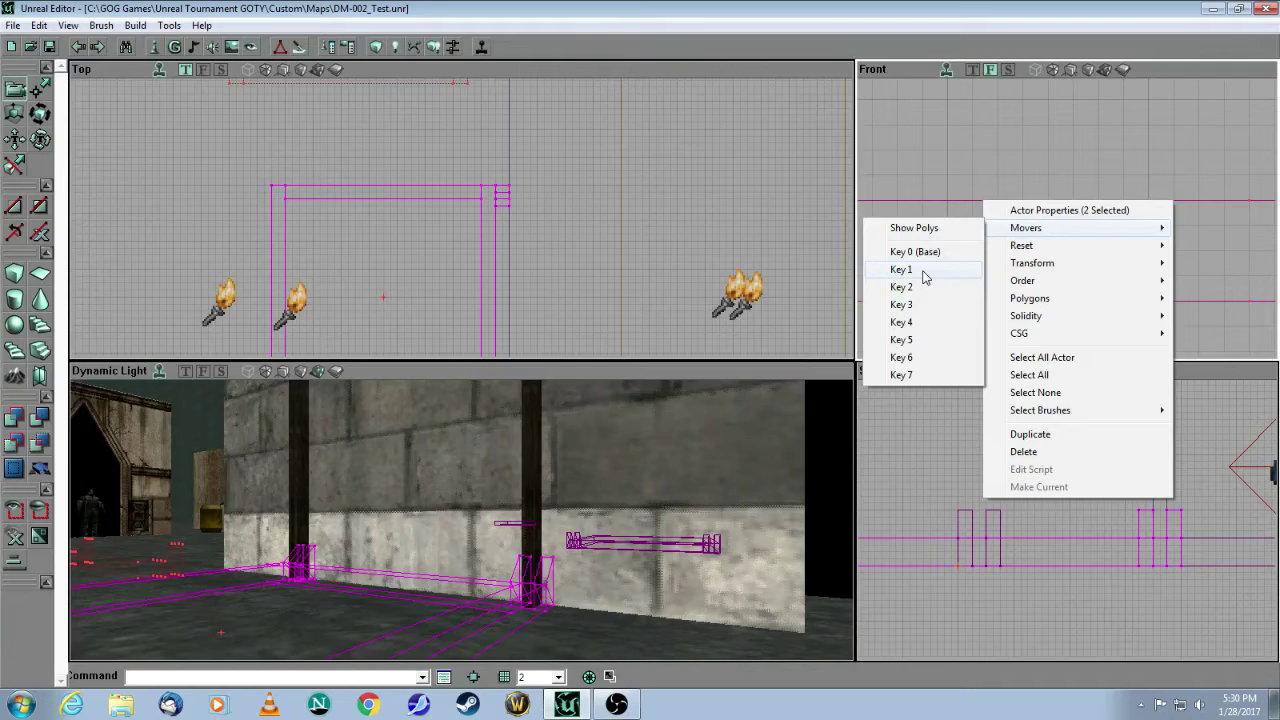
left_click(903, 270)
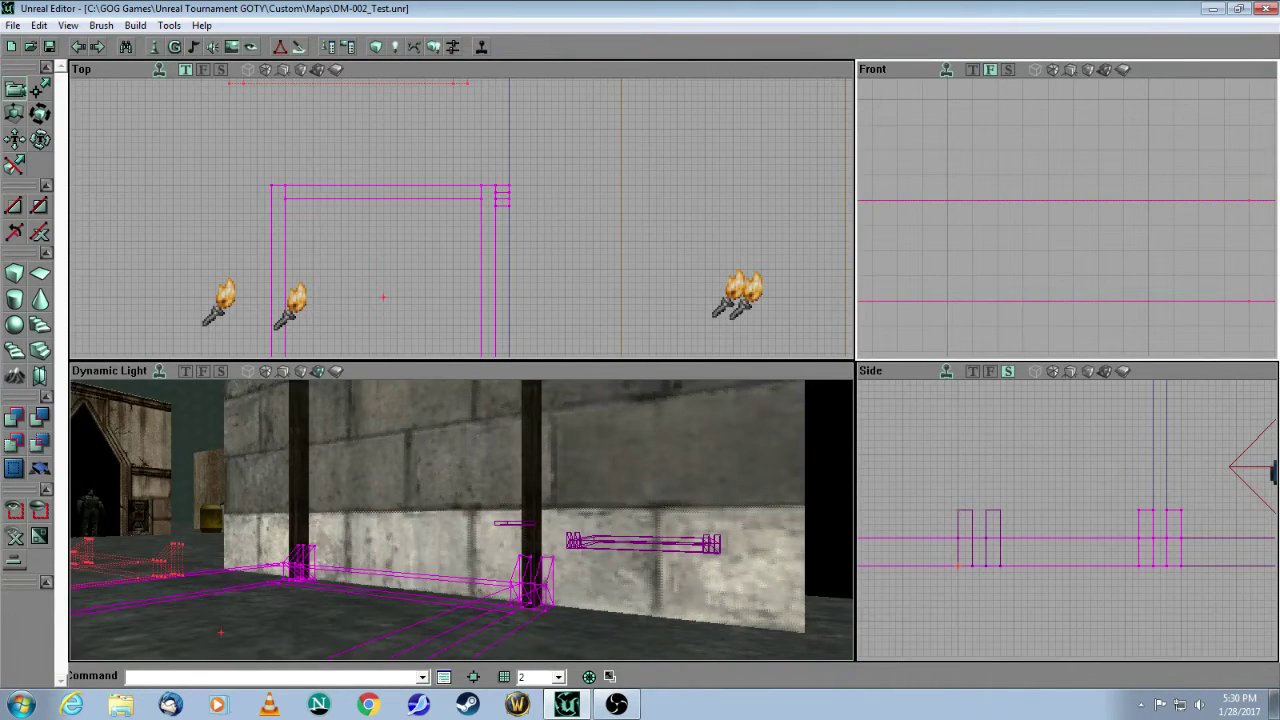
- Raise the mover to the top of the stone tower, keeping its prongs aligned with the guide rails
scroll(1067, 218, "down", 8)
left_click_drag(1067, 218, 1064, 348)
scroll(1067, 218, "down", 3)
left_click_drag(1067, 218, 1067, 212)
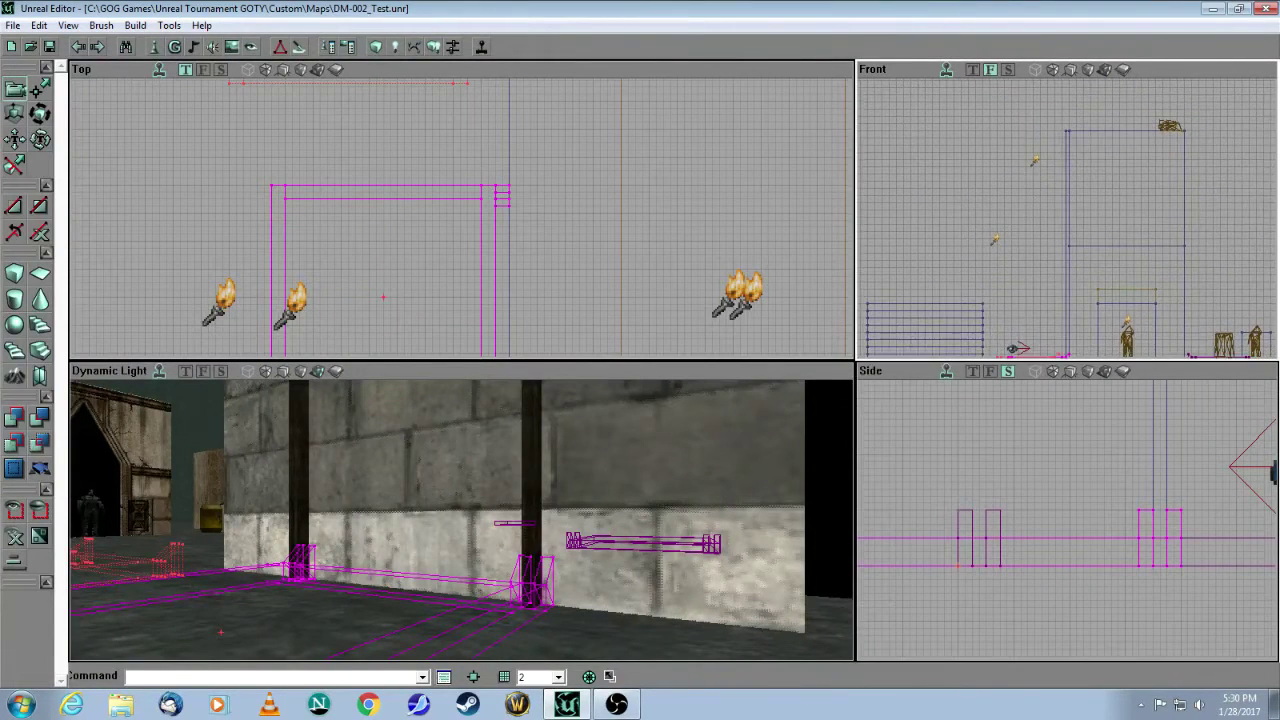
left_click_drag(1012, 286, 1020, 106, "ctrl")
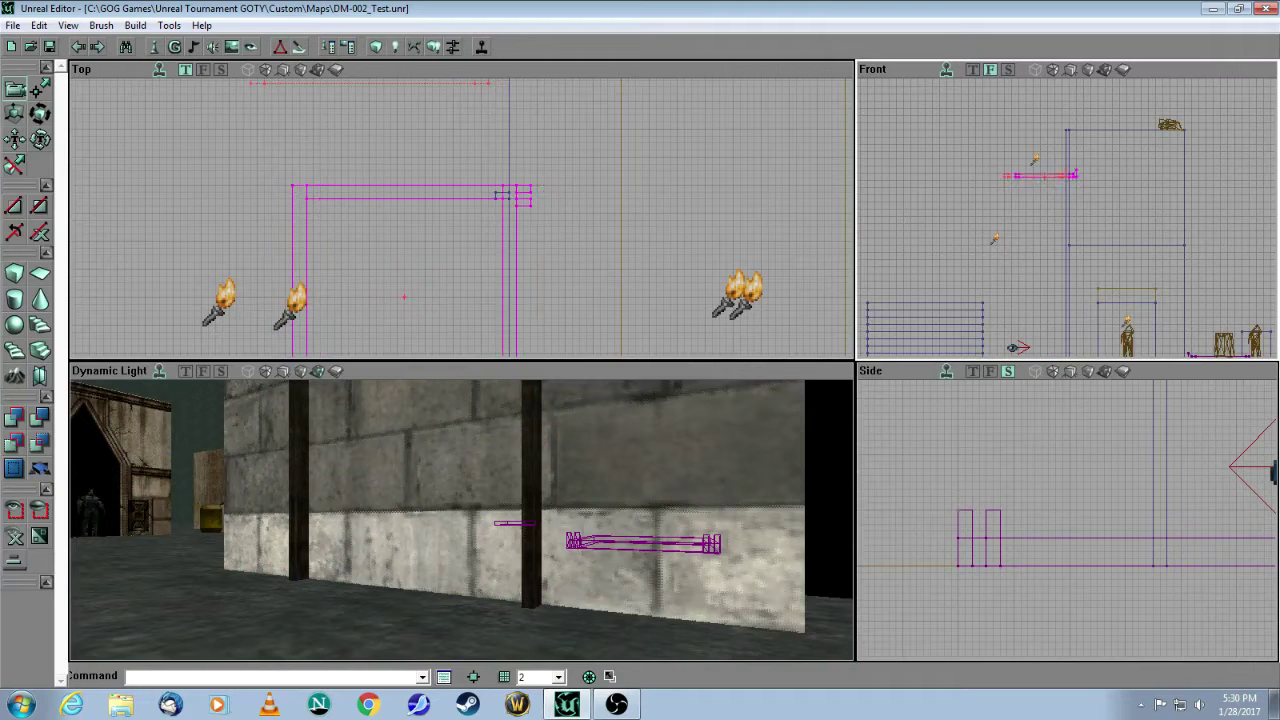
left_click_drag(1040, 176, 1033, 142, "ctrl")
scroll(1067, 218, "up", 2)
mouse_move(1067, 218)
left_mouse_down()
mouse_move(1056, 321)
mouse_move(1022, 281)
mouse_move(1000, 204)
left_mouse_up()
scroll(1067, 218, "up", 5)
scroll(1022, 289, "up", 3)
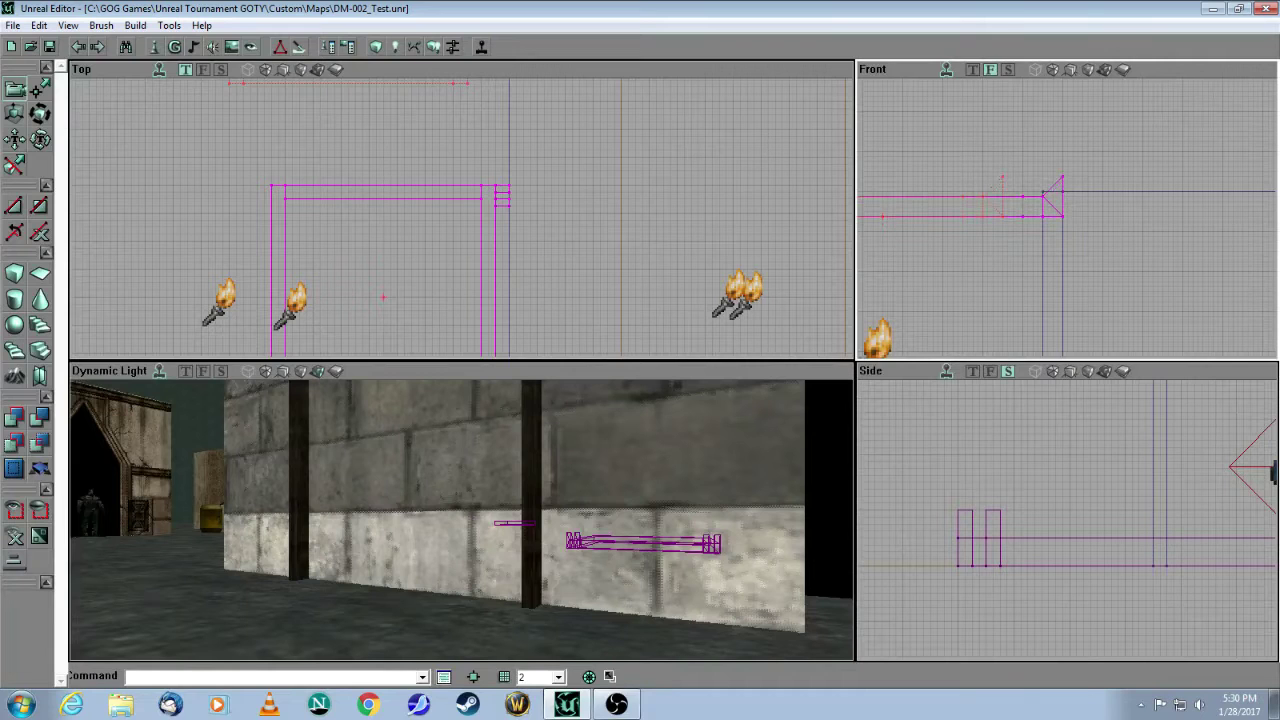
- Nudge the raised mover up until its platform surface is flush with the tower's top, checking its fit on the rails
left_click_drag(632, 231, 639, 125)
mouse_move(948, 420)
left_mouse_down()
mouse_move(936, 560)
mouse_move(956, 656)
mouse_move(970, 444)
left_mouse_up()
left_click_drag(461, 520, 440, 580)
mouse_move(725, 481)
left_mouse_down()
mouse_move(715, 510)
mouse_move(725, 481)
left_mouse_up()
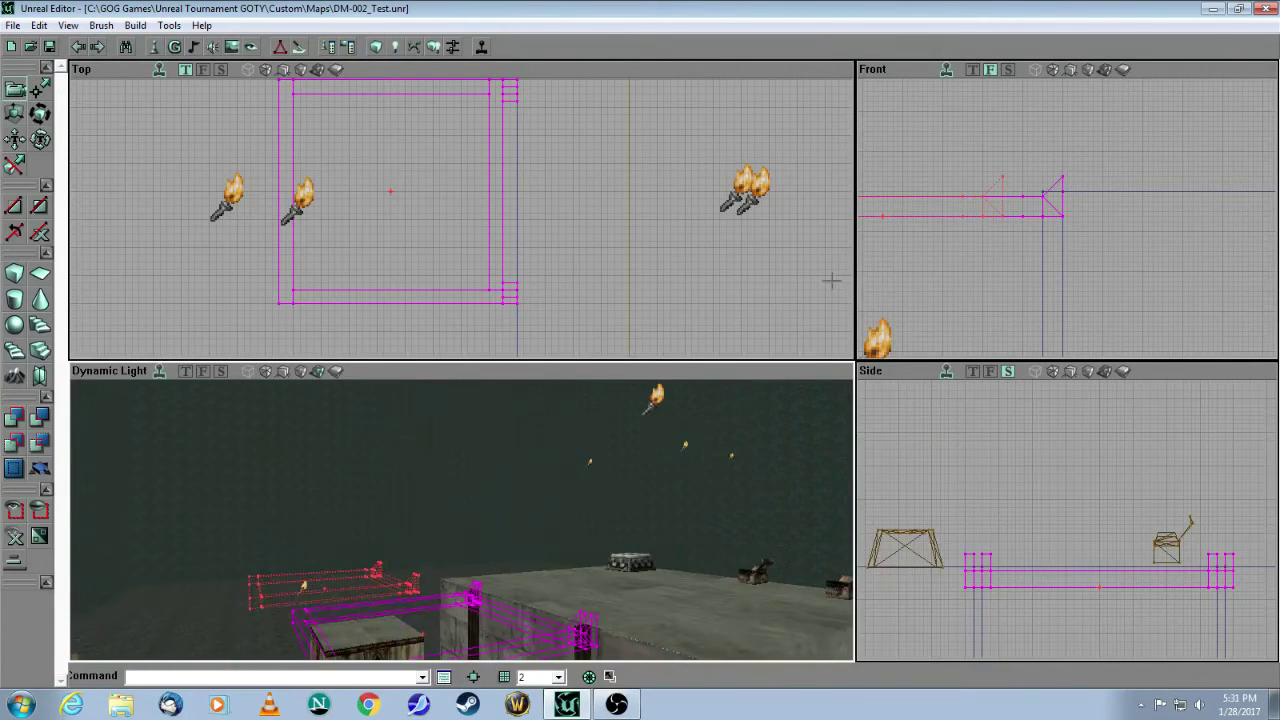
left_click_drag(944, 253, 946, 330)
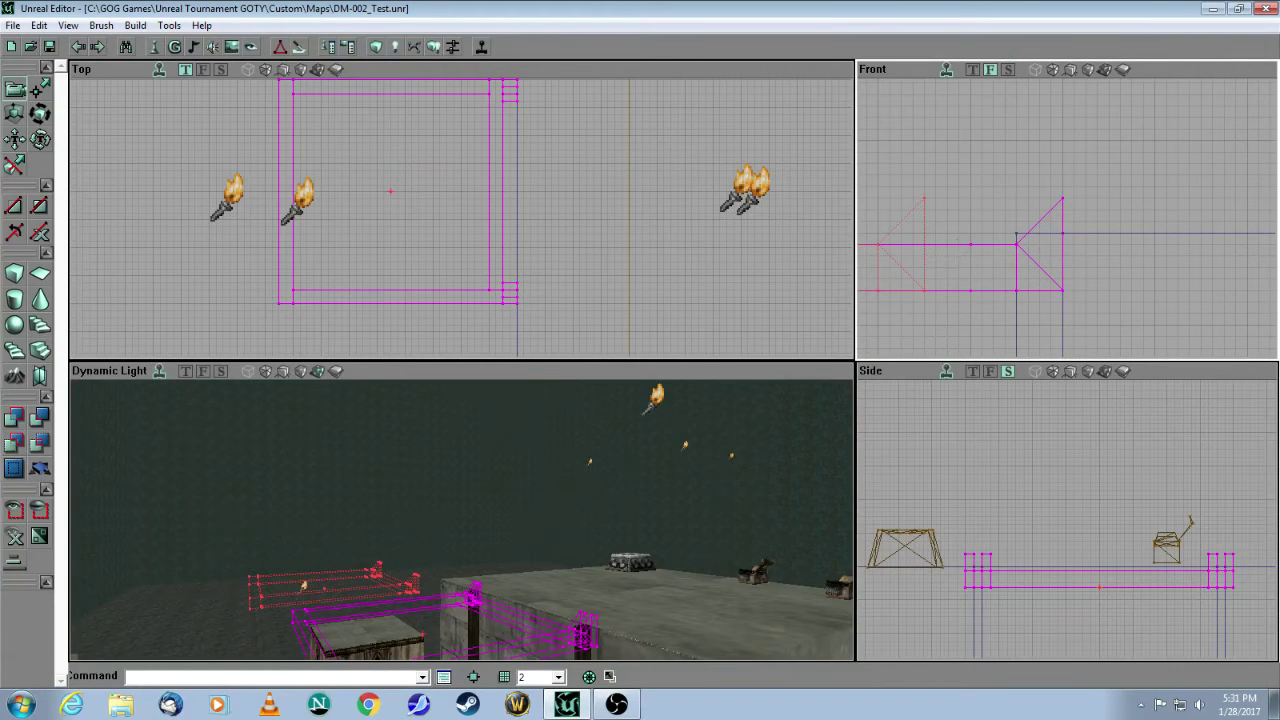
left_click_drag(958, 293, 958, 281)
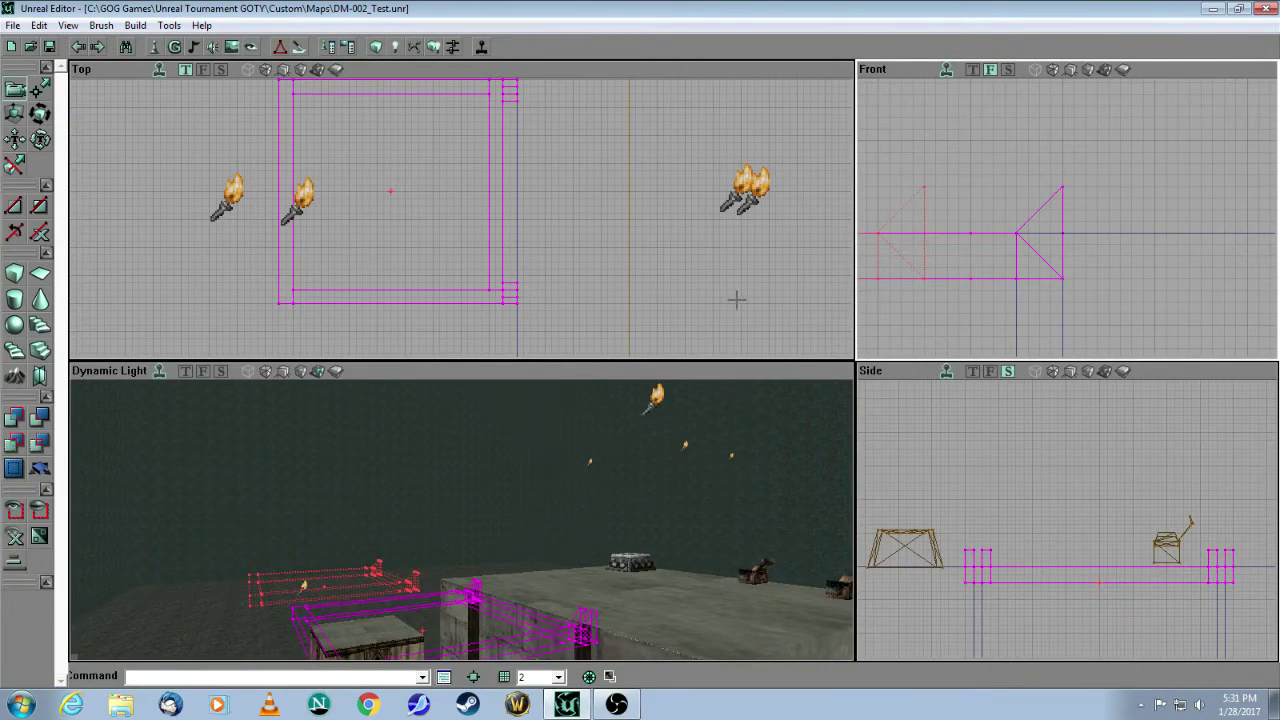
left_click_drag(736, 300, 738, 313)
mouse_move(603, 508)
left_mouse_down()
mouse_move(603, 528)
mouse_move(603, 503)
left_mouse_up()
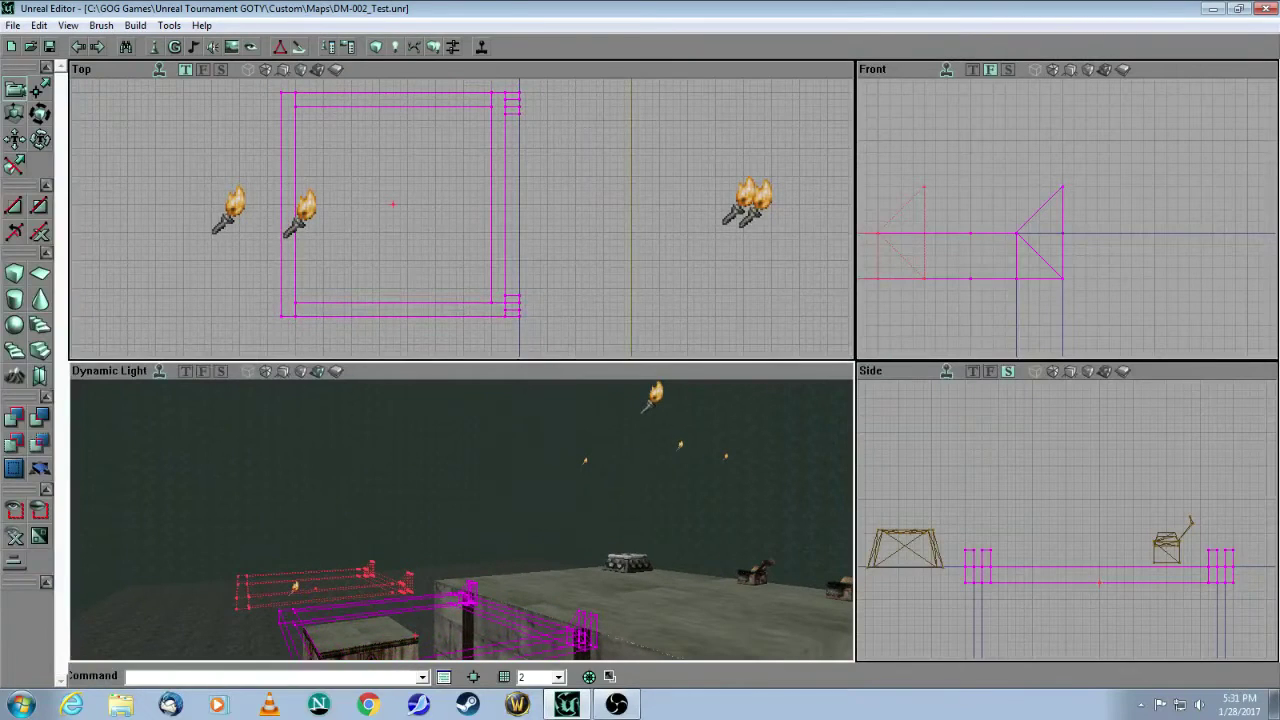
- Return the platform mover to its starting position at keyframe Key 0 (Base)
right_click(948, 232)
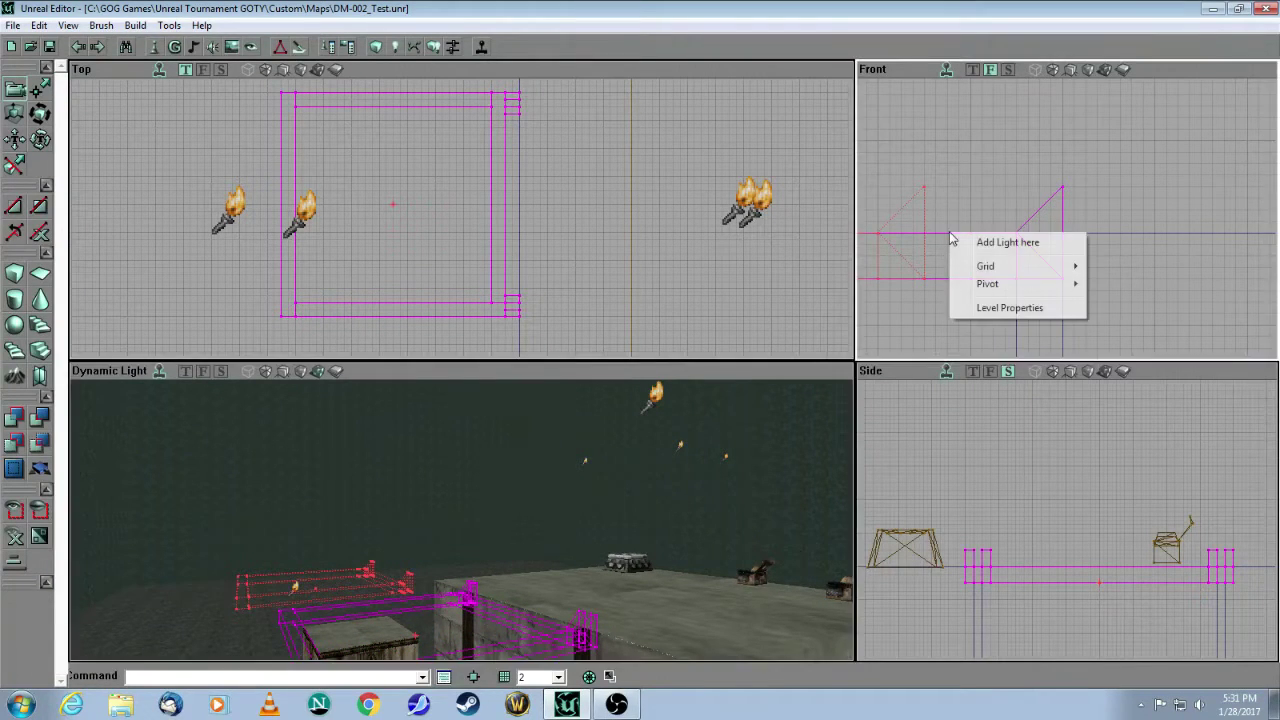
right_click(506, 170)
mouse_move(558, 204)
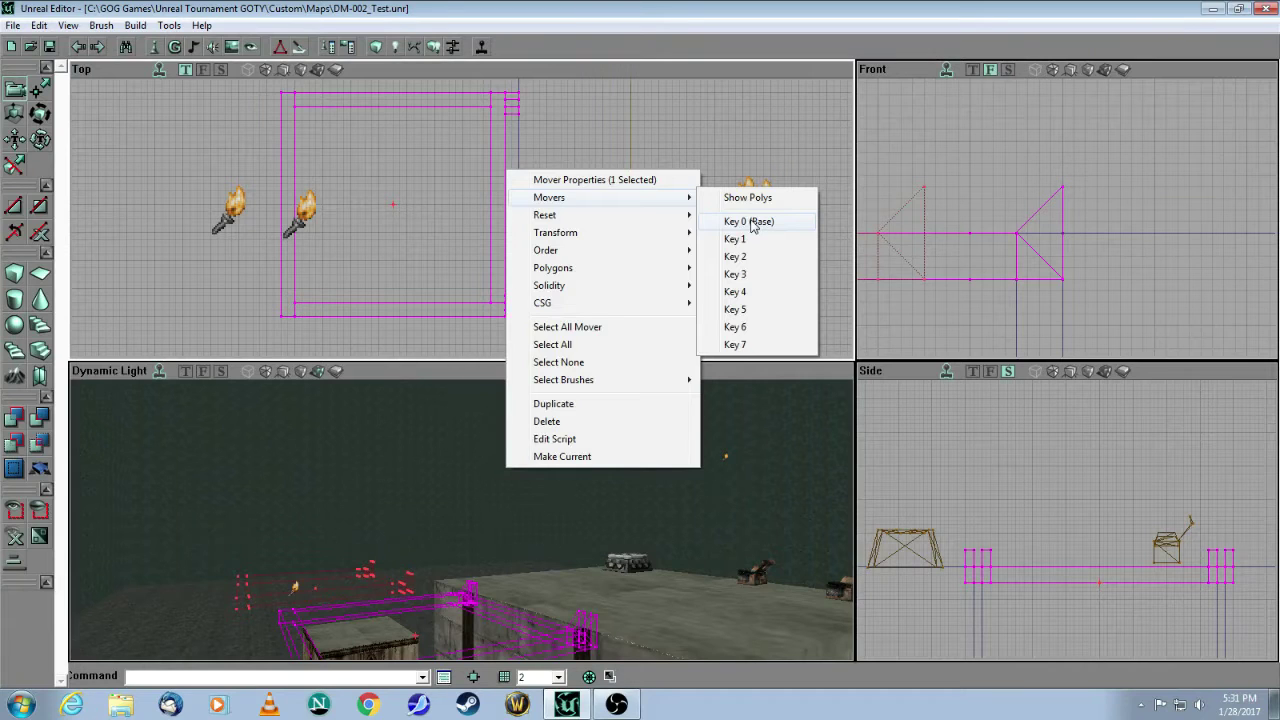
left_click(750, 222)
left_click_drag(629, 291, 644, 240)
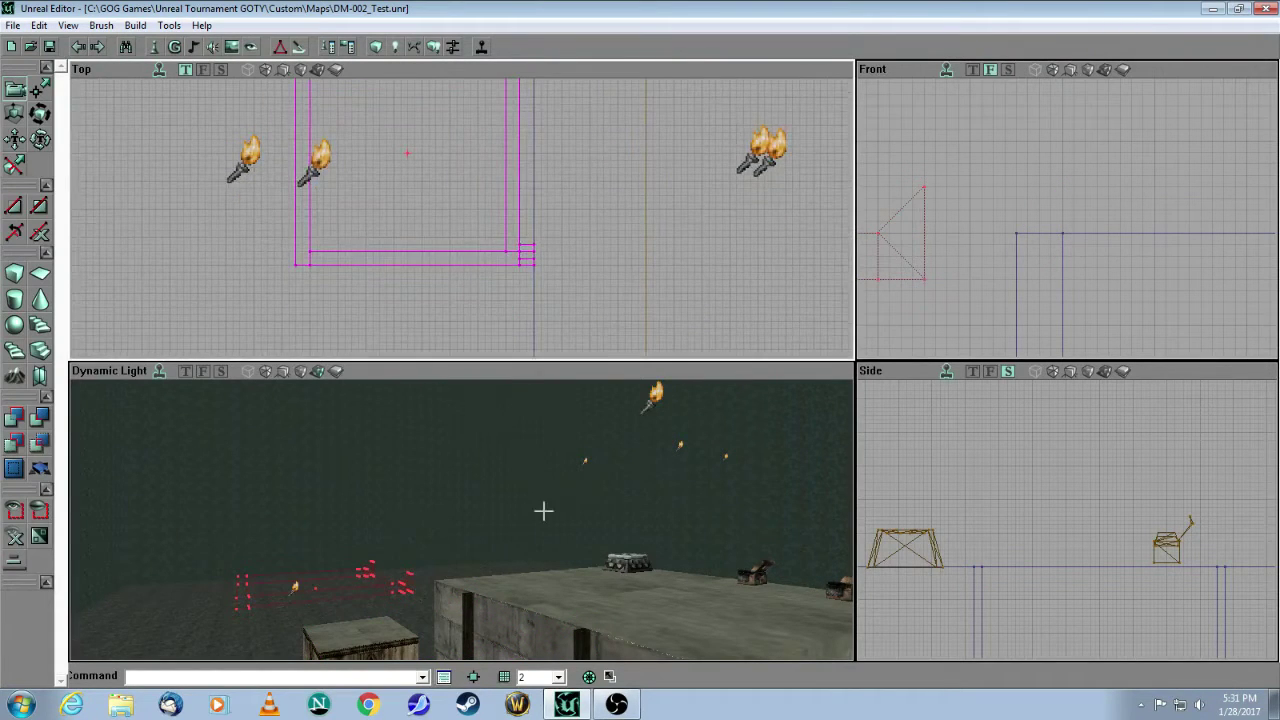
mouse_move(543, 511)
left_mouse_down()
mouse_move(490, 560)
mouse_move(420, 560)
mouse_move(450, 540)
mouse_move(475, 465)
mouse_move(530, 460)
mouse_move(530, 525)
left_mouse_up()
- Open the lift mover's properties and set bDynamicLightMover to True in the Mover category
left_click_drag(599, 275, 547, 281)
right_click(533, 245)
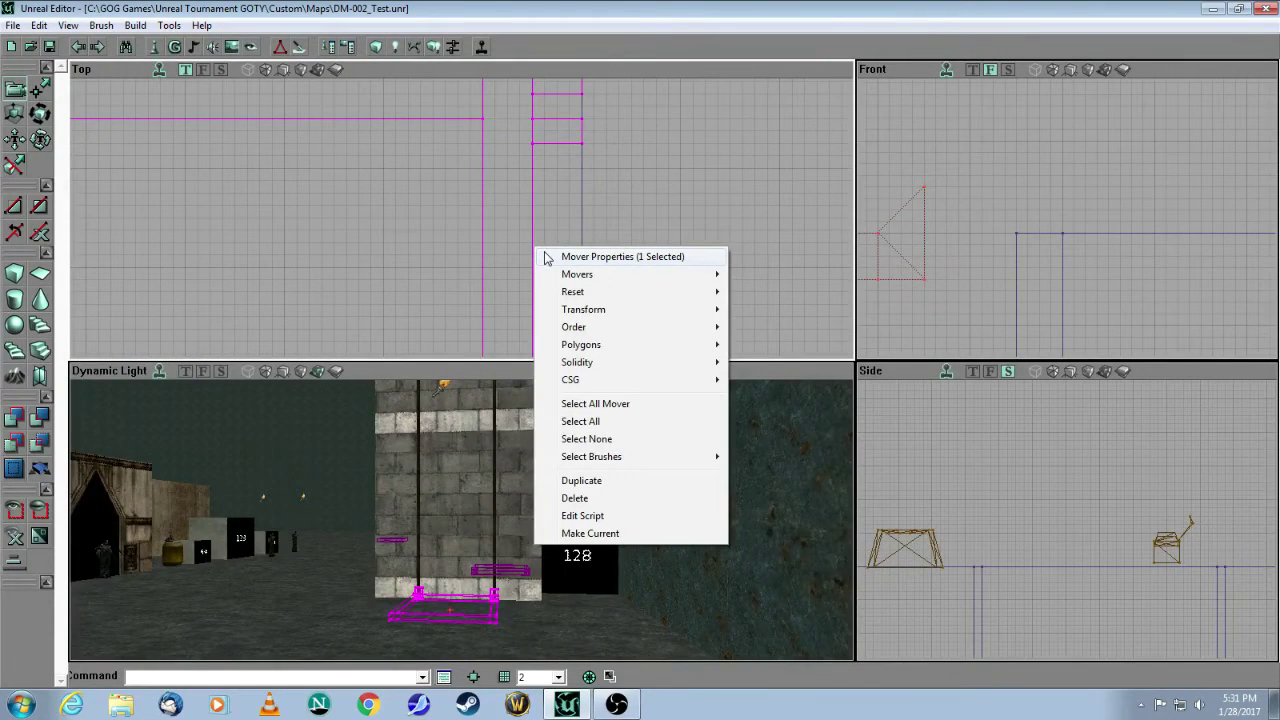
left_click(560, 257)
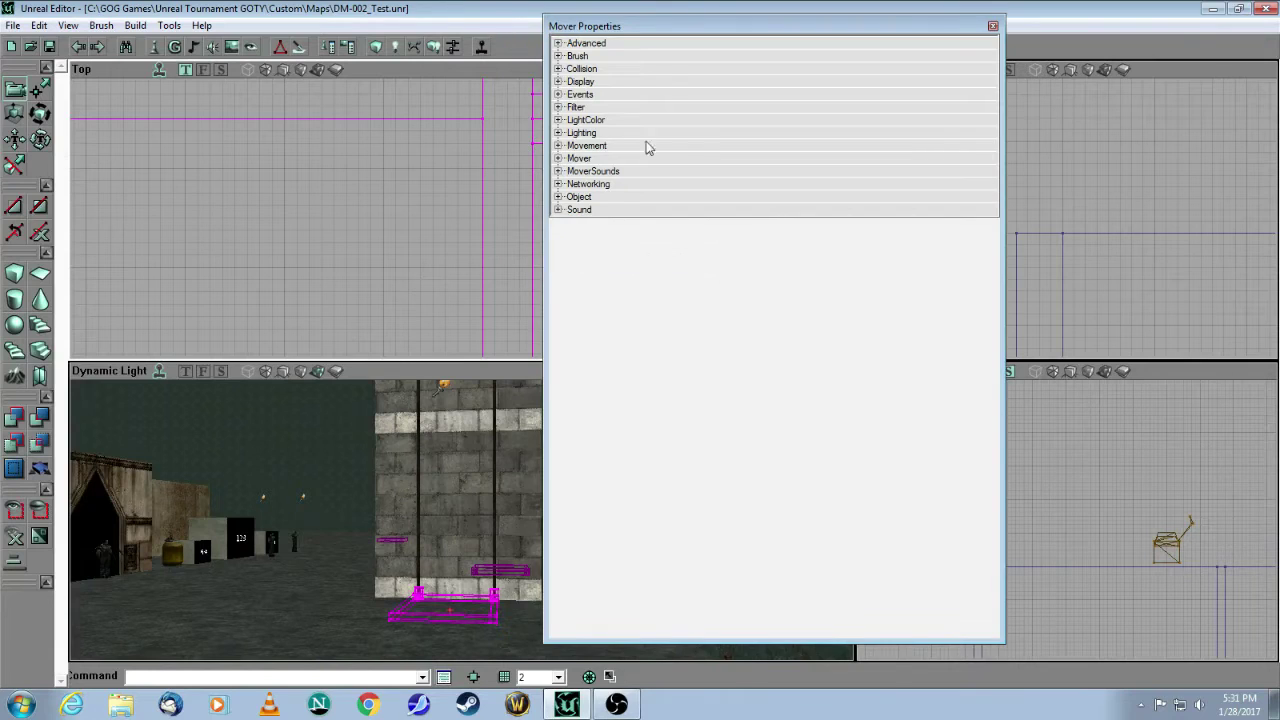
left_click(558, 159)
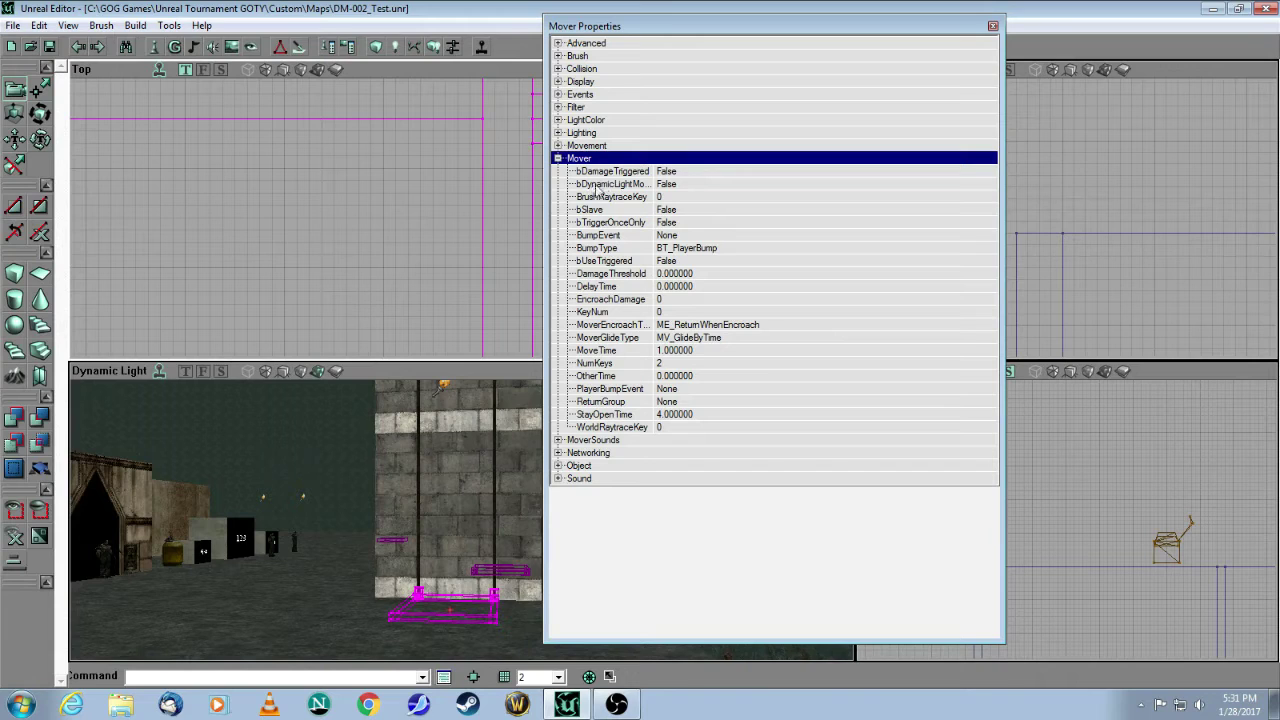
left_click(708, 186)
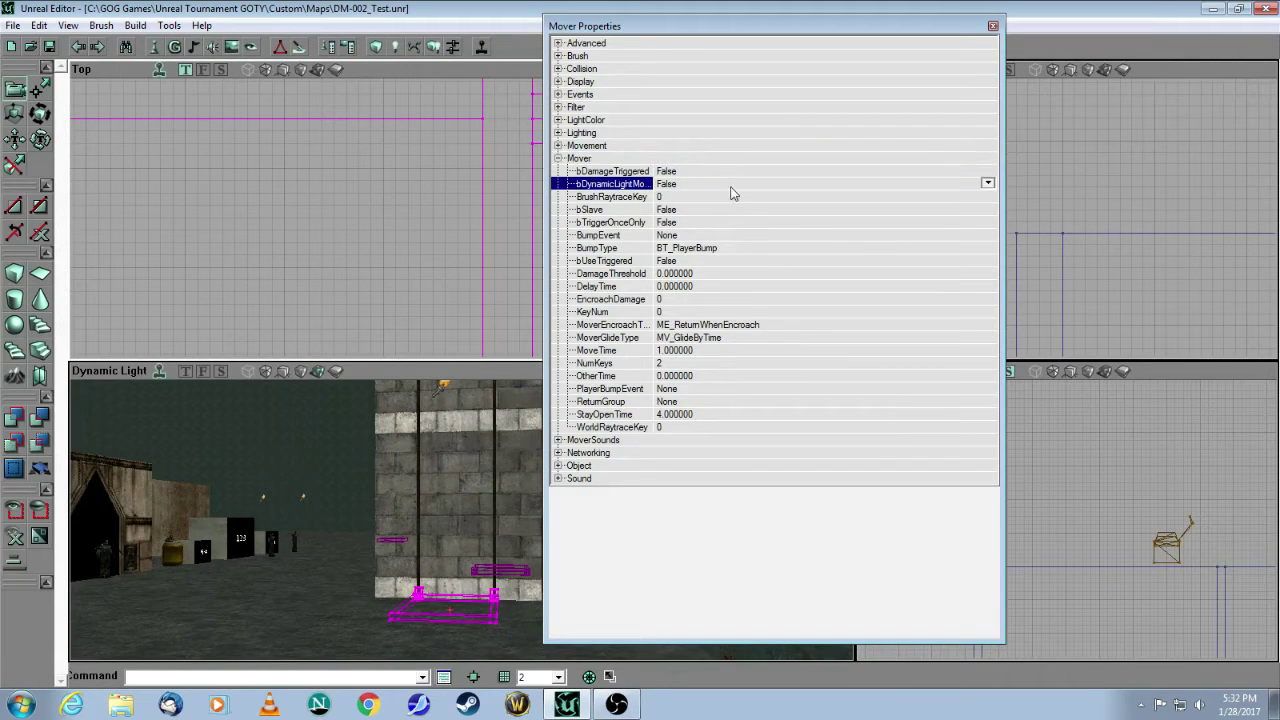
left_click(987, 183)
left_click(816, 208)
left_click(814, 211)
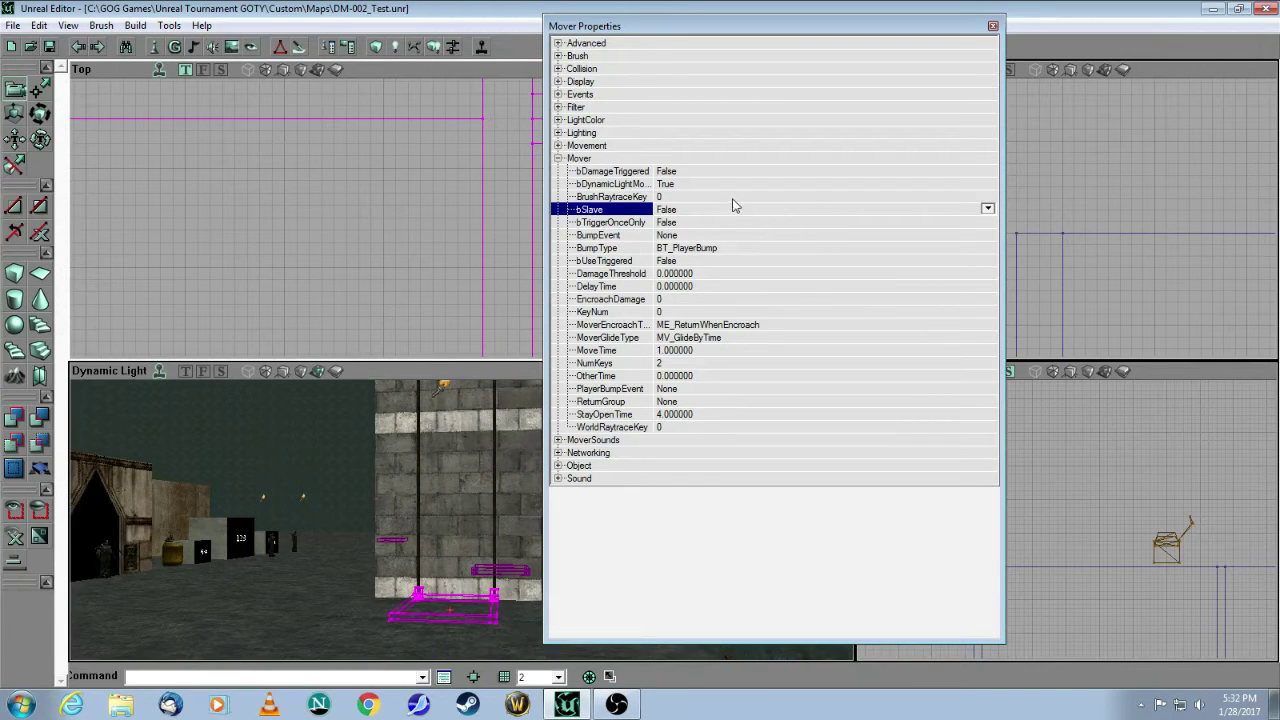
- Set the lift mover's DelayTime to 0.5
left_click(746, 250)
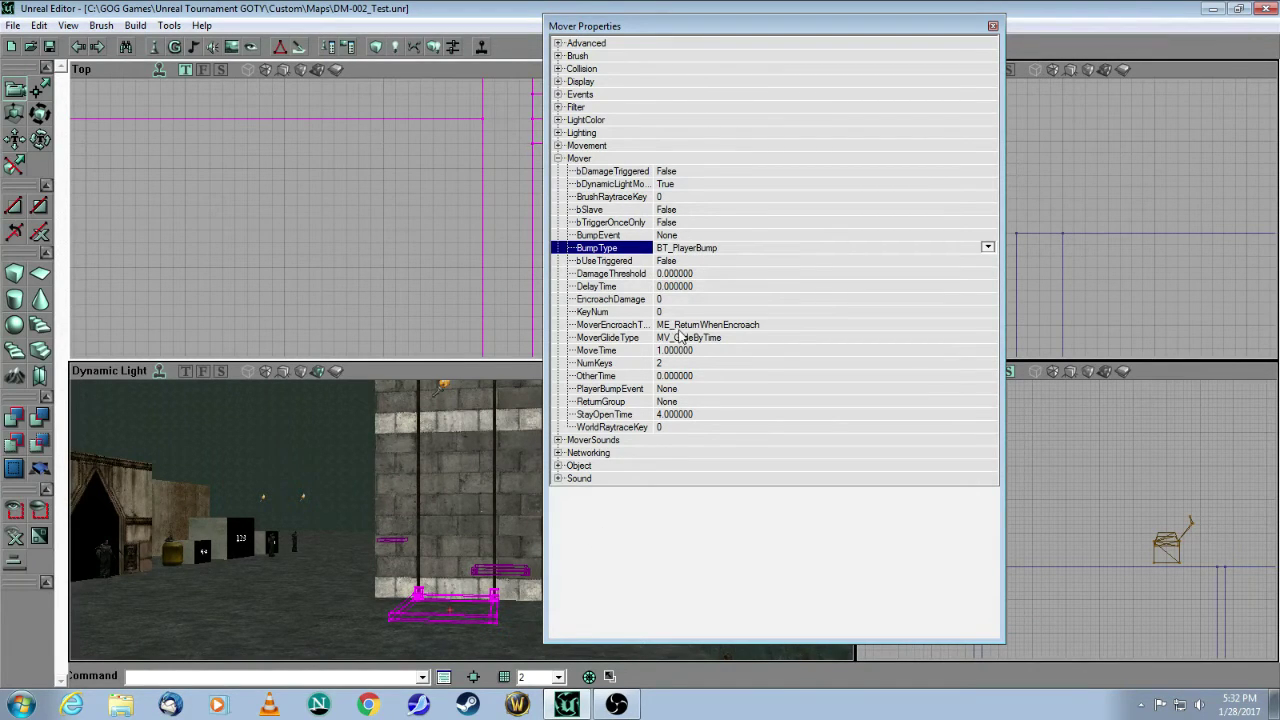
left_click(710, 288)
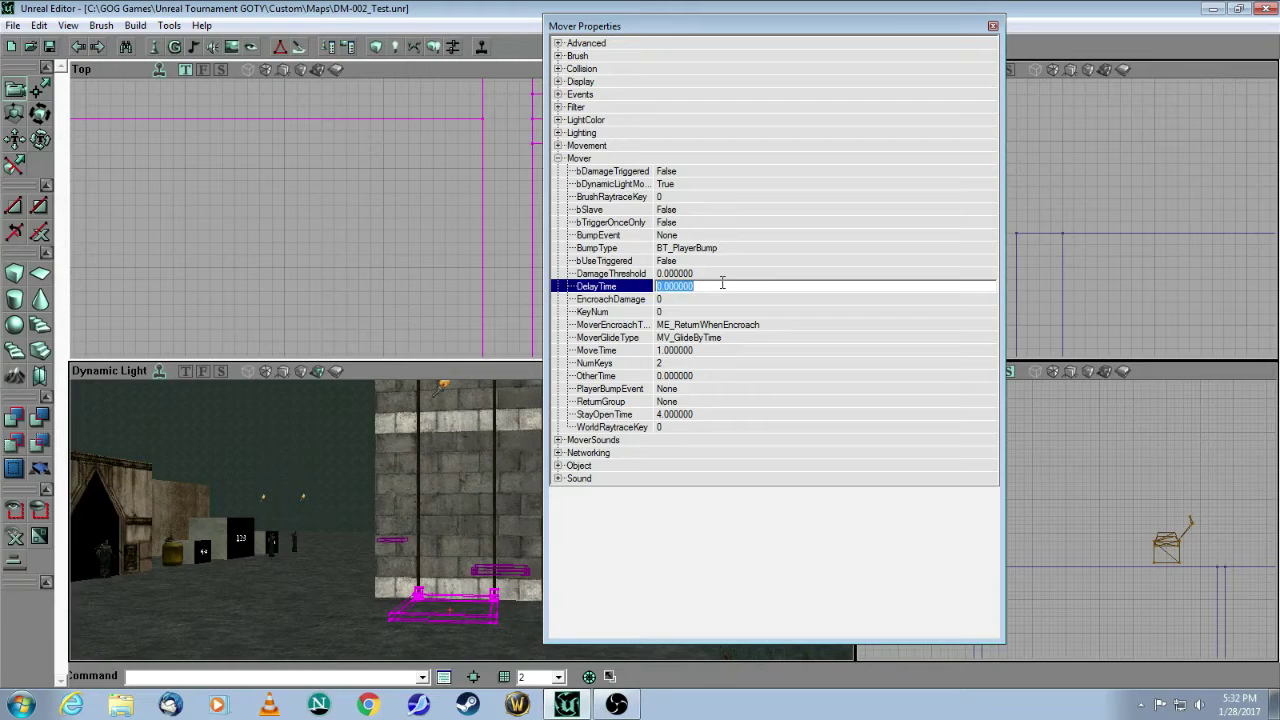
key("BackSpace")
type("0.5")
left_click(769, 258)
left_click(745, 288)
left_click(756, 299)
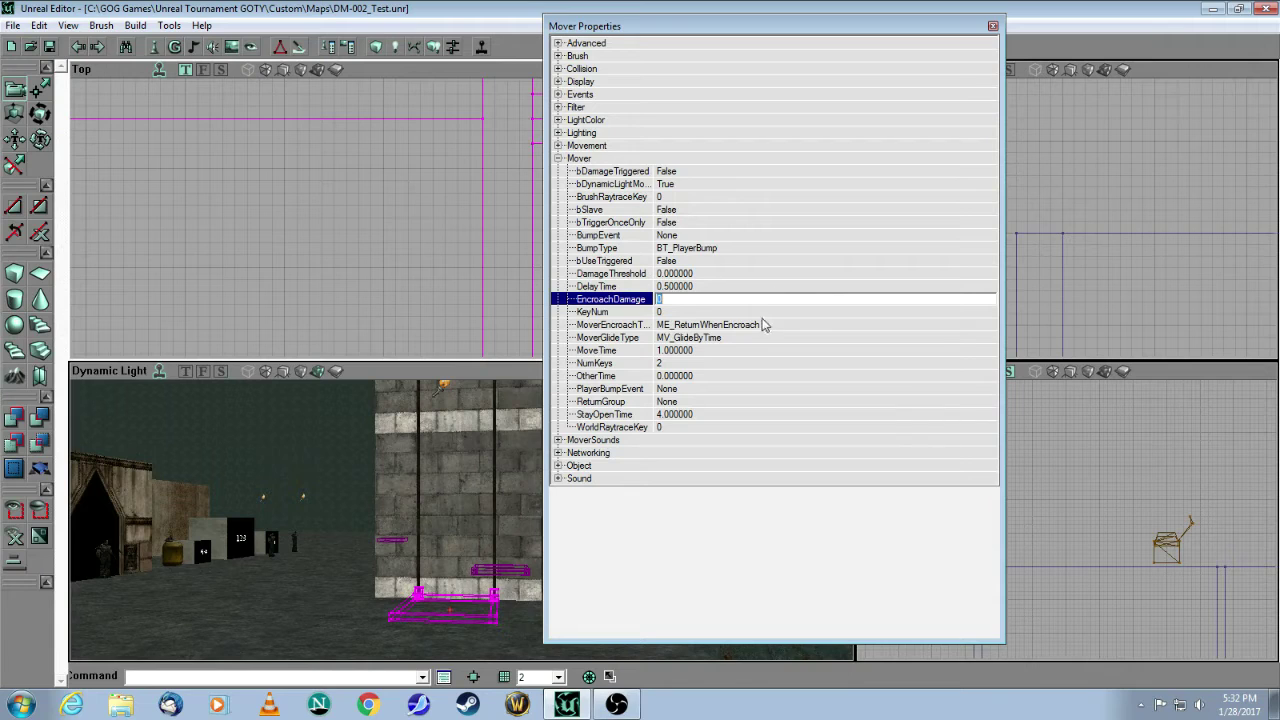
- Set the lift mover's encroach type to ME_IgnoreWhenEncroach
left_click(760, 326)
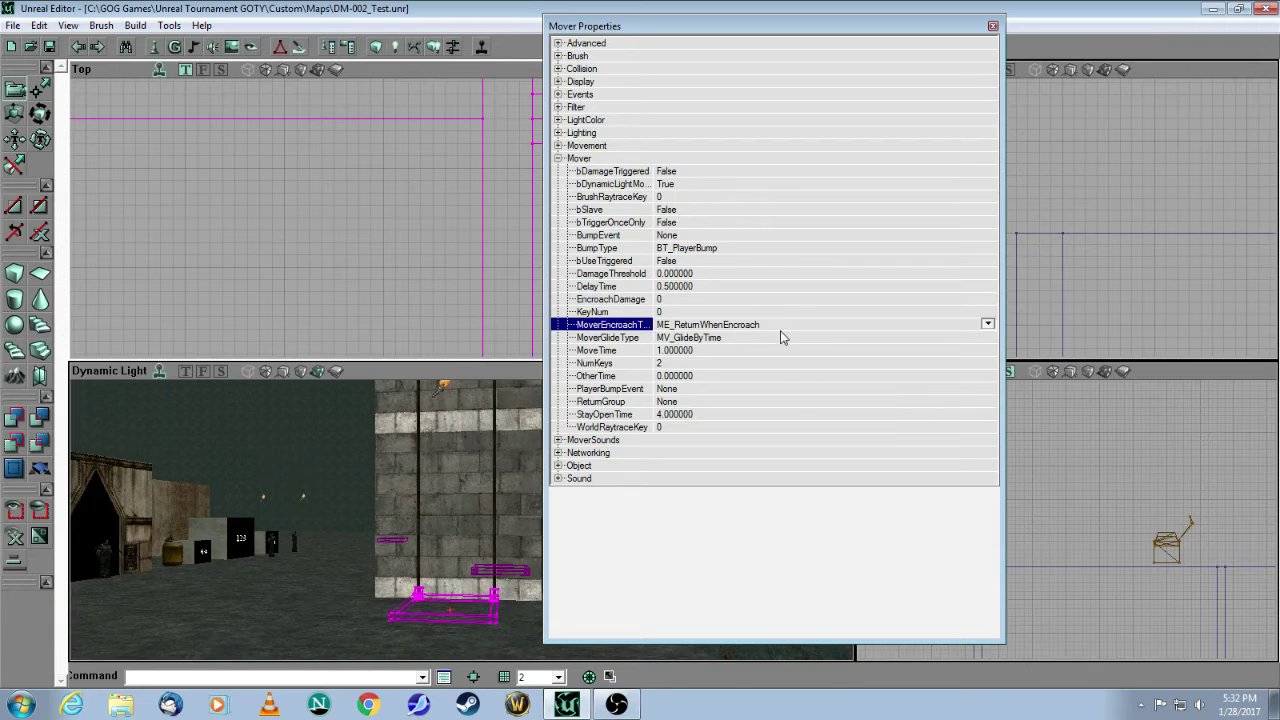
left_click(988, 324)
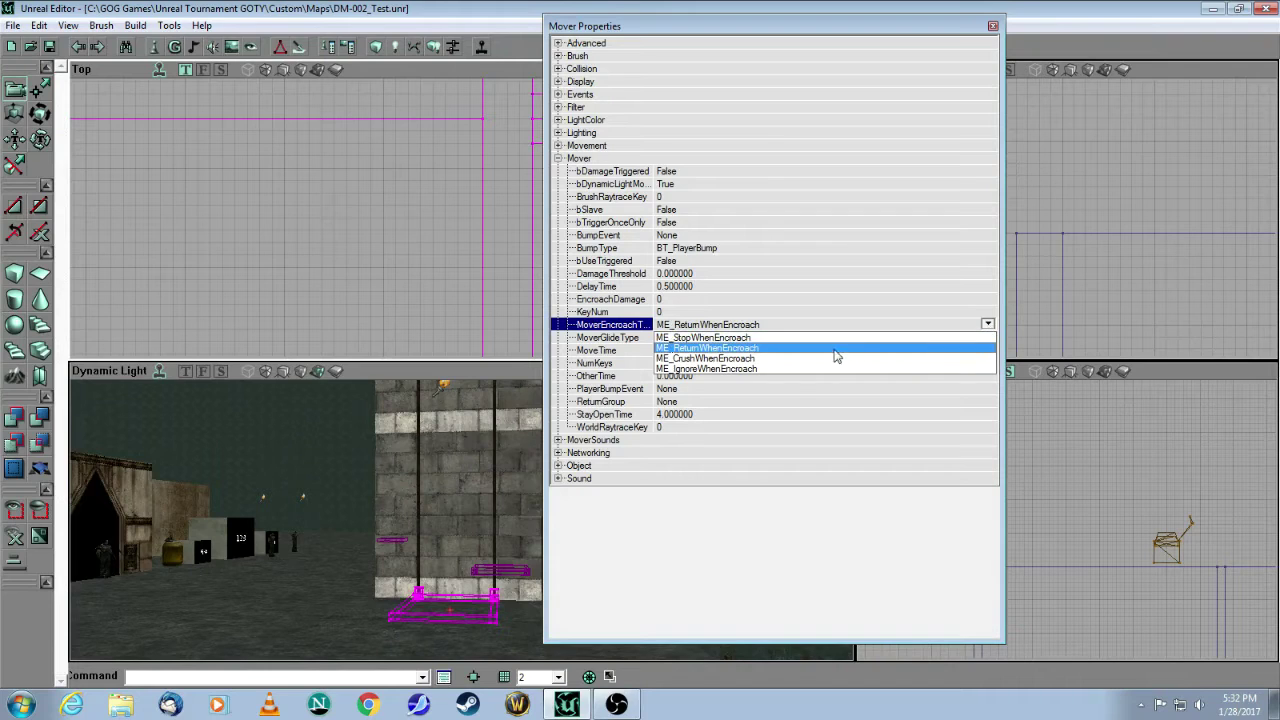
left_click(794, 369)
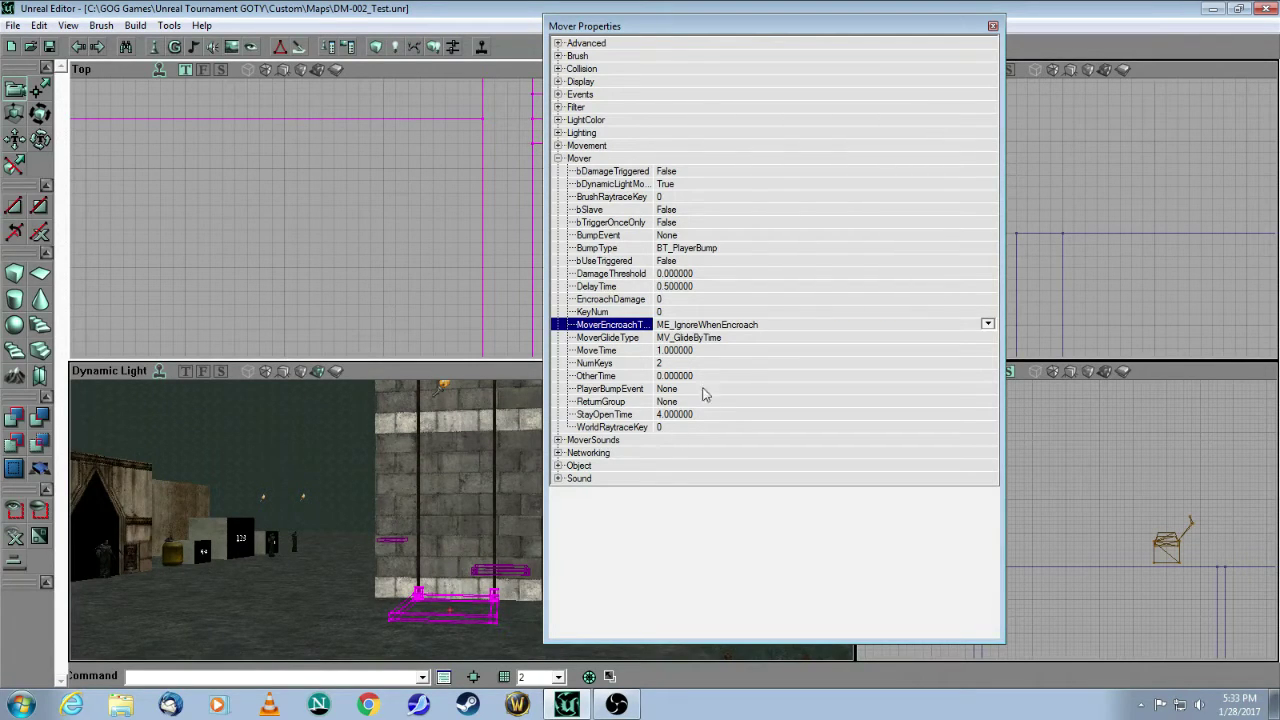
- Try ME_ReturnWhenEncroach as the lift mover's encroach type and switch back to ME_IgnoreWhenEncroach
left_click(988, 324)
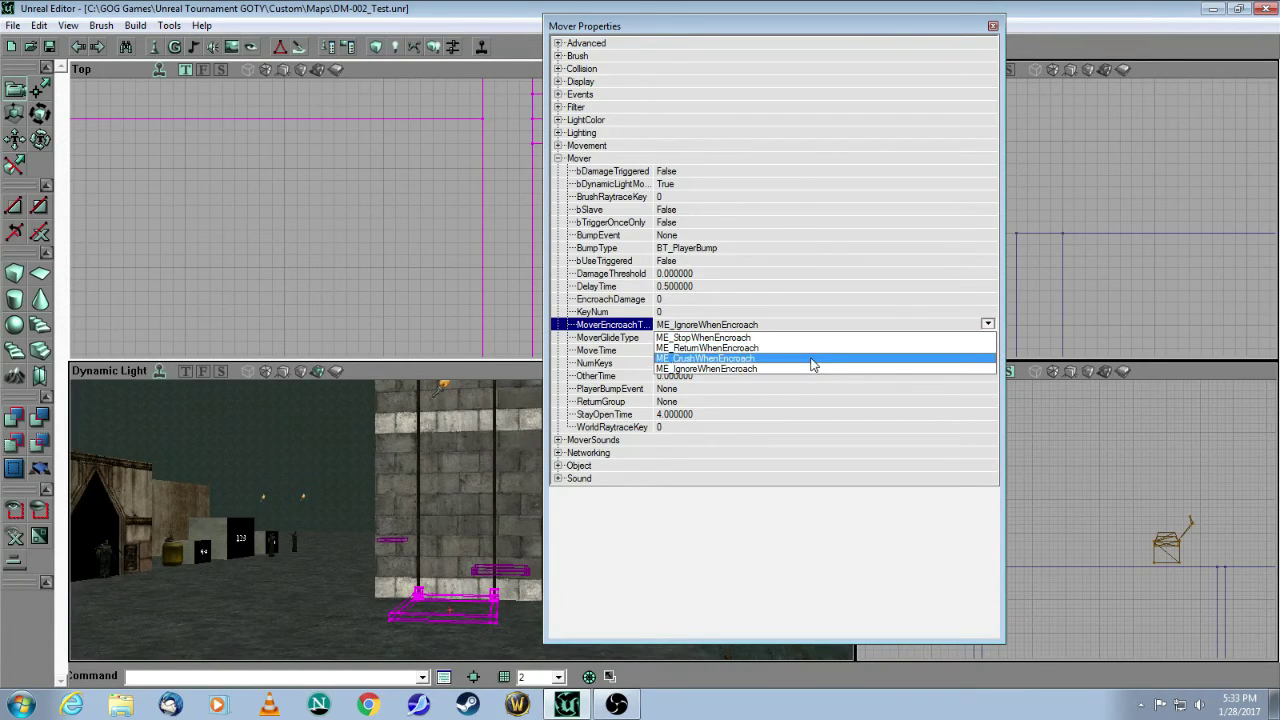
left_click(812, 348)
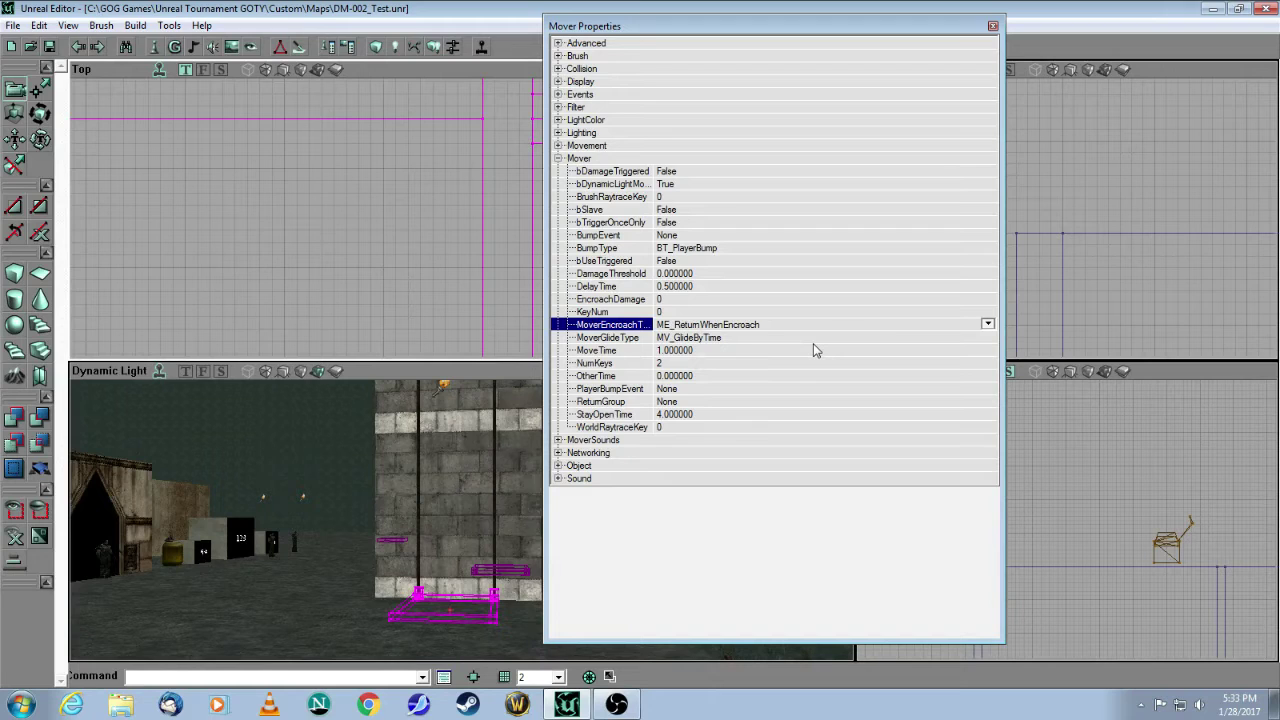
left_click(988, 325)
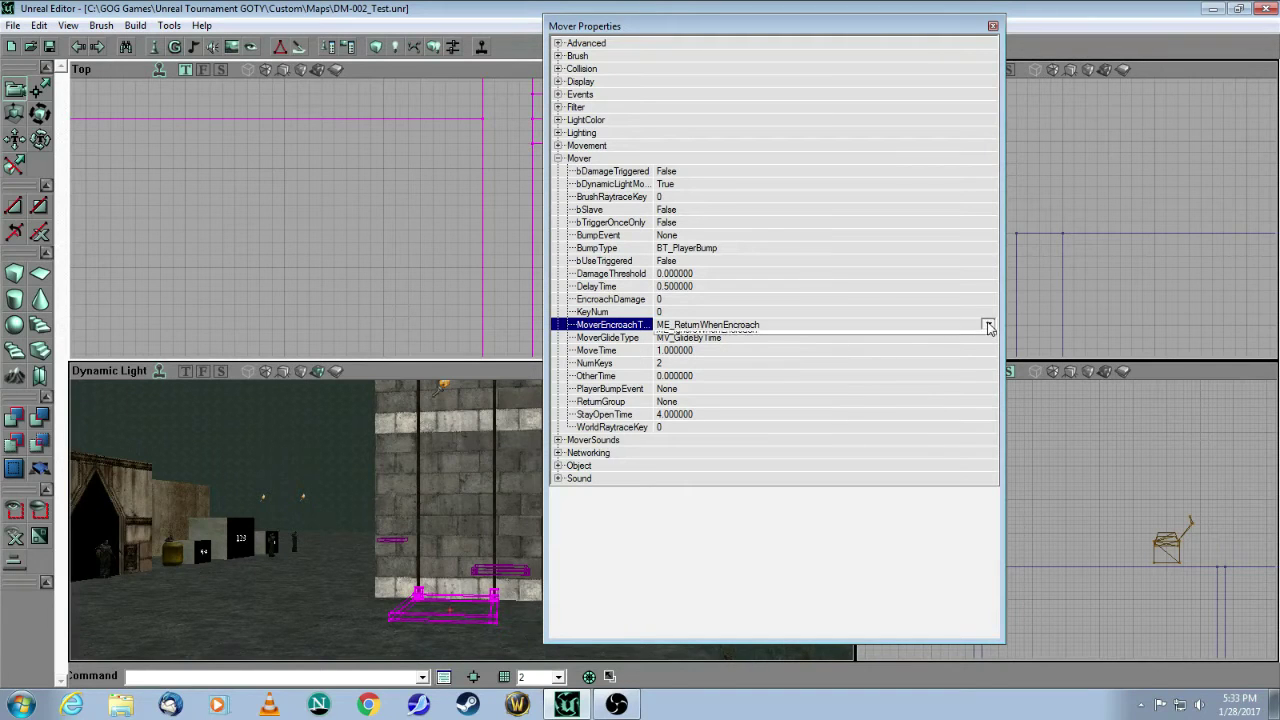
left_click(750, 372)
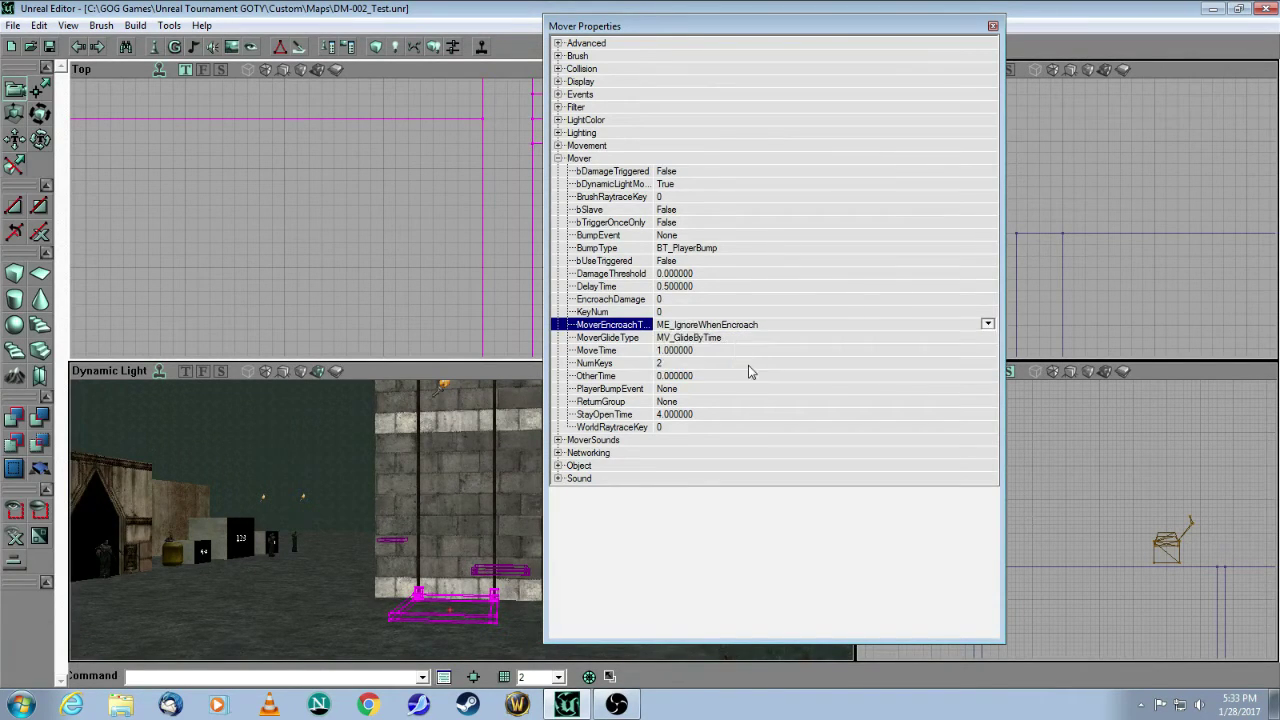
- Review the lift mover's MoveTime, NumKeys, PlayerBumpEvent, WorldRaytraceKey and StayOpenTime settings
left_click(715, 351)
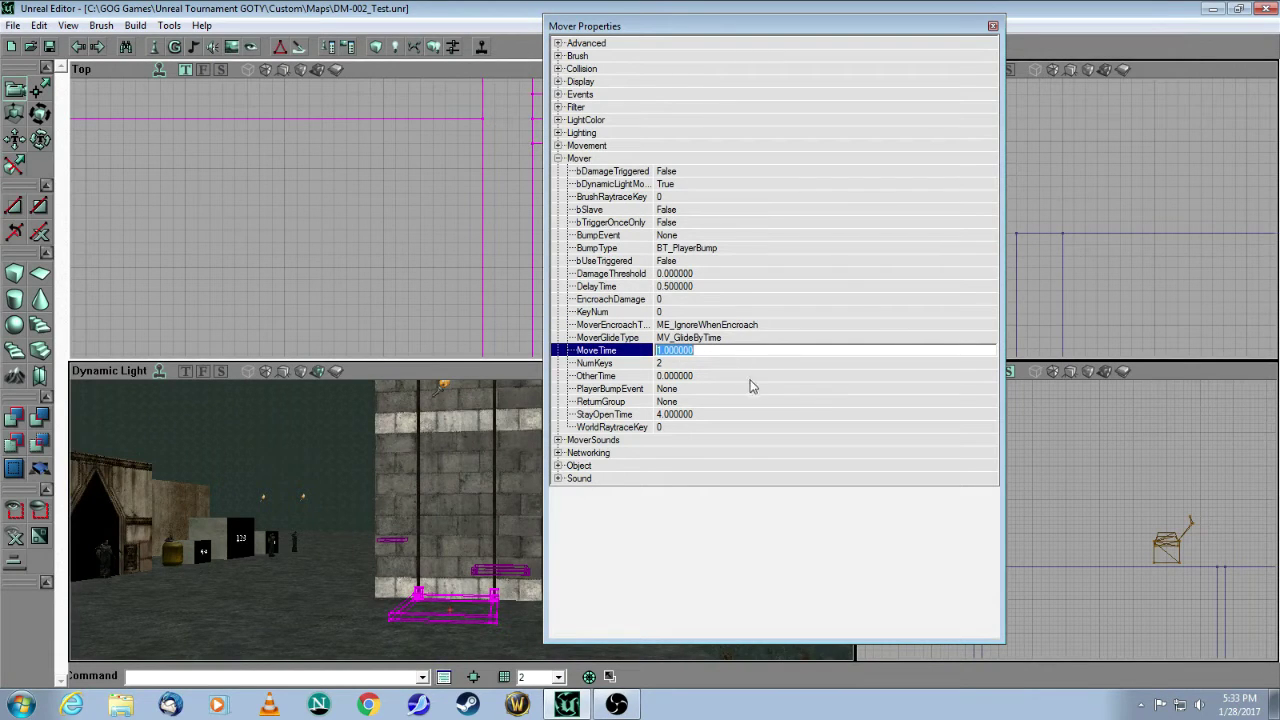
left_click(735, 364)
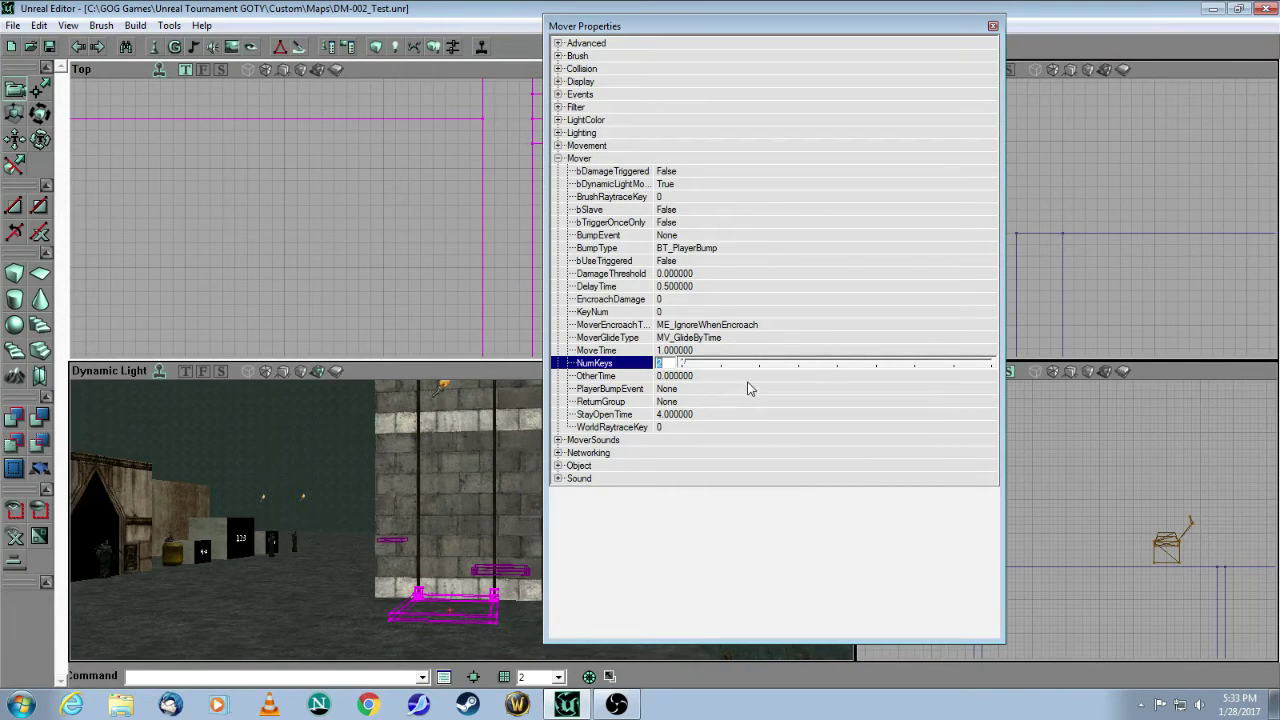
left_click(750, 388)
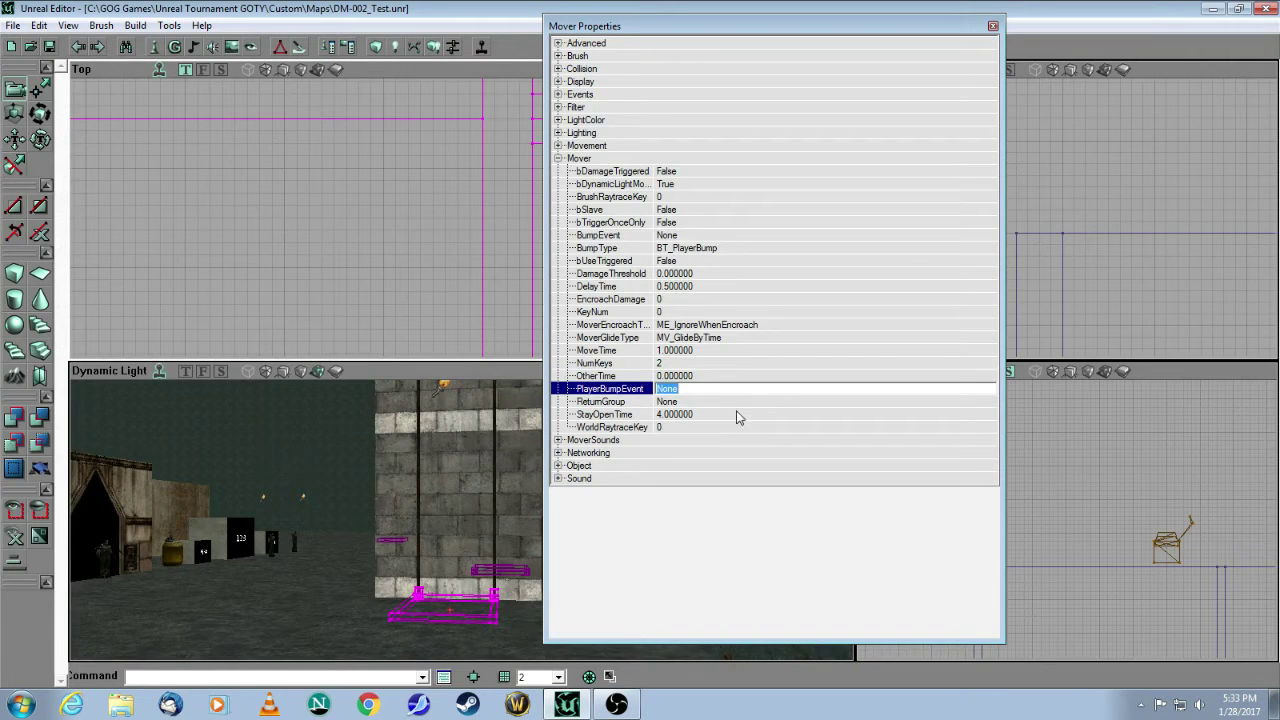
left_click(726, 428)
left_click(725, 414)
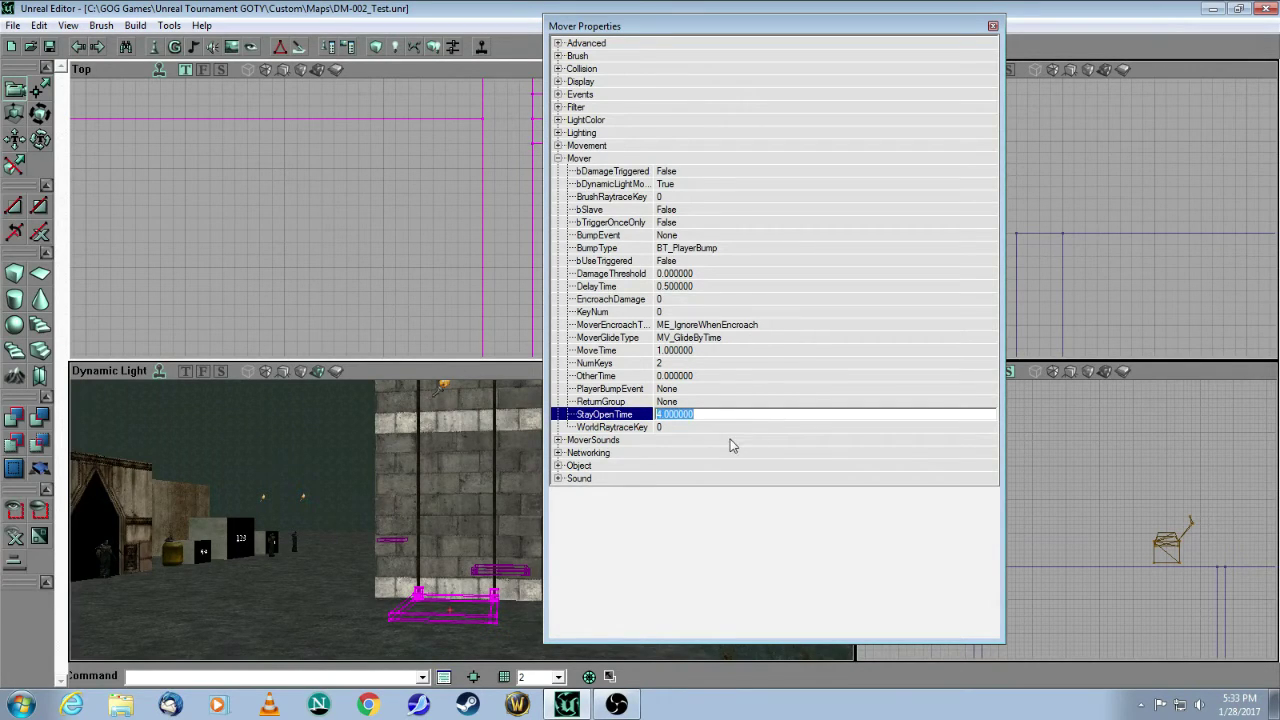
left_click(666, 456)
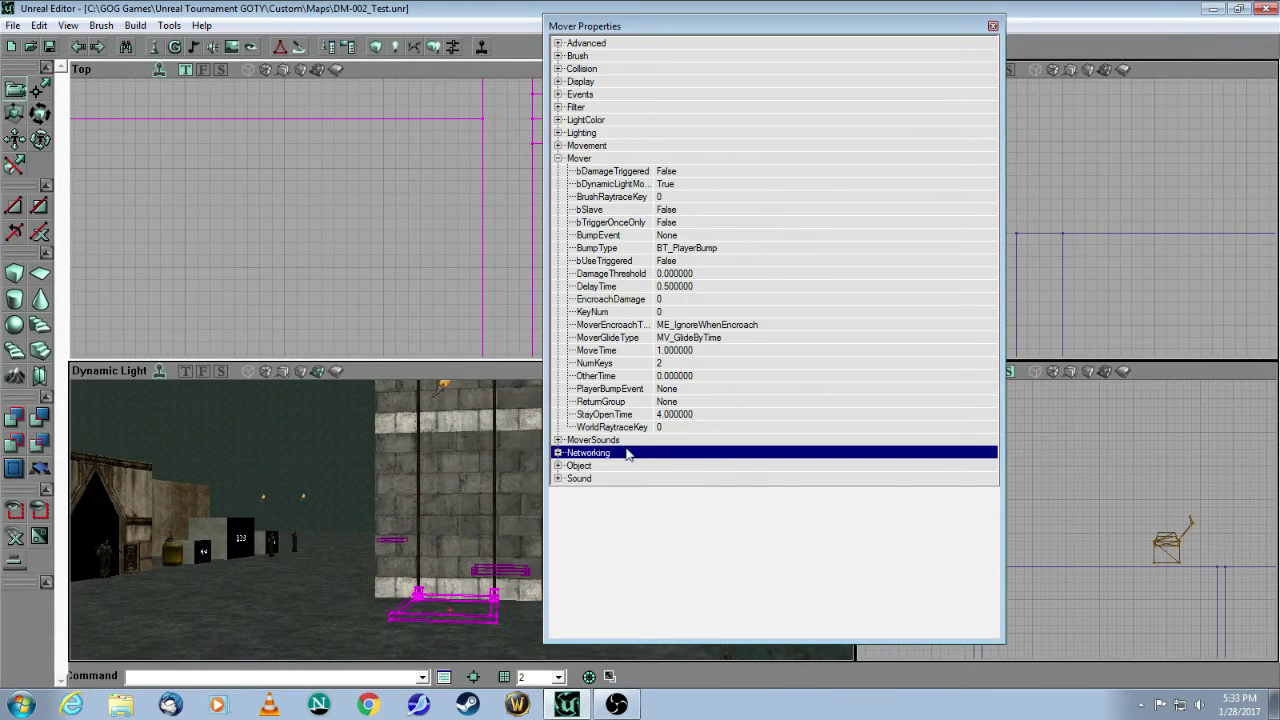
- Expand the mover's MoverSounds properties and load the DoorsMod.uax package into the sound browser
left_click(558, 441)
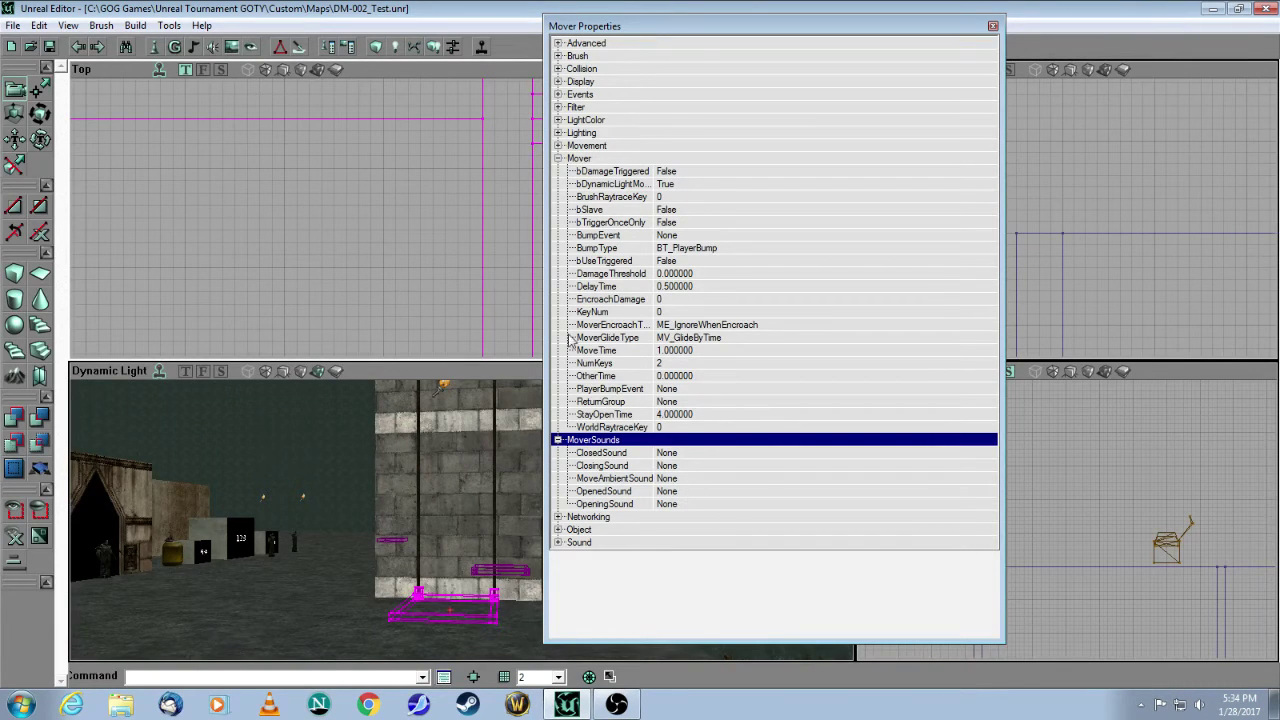
left_click(213, 47)
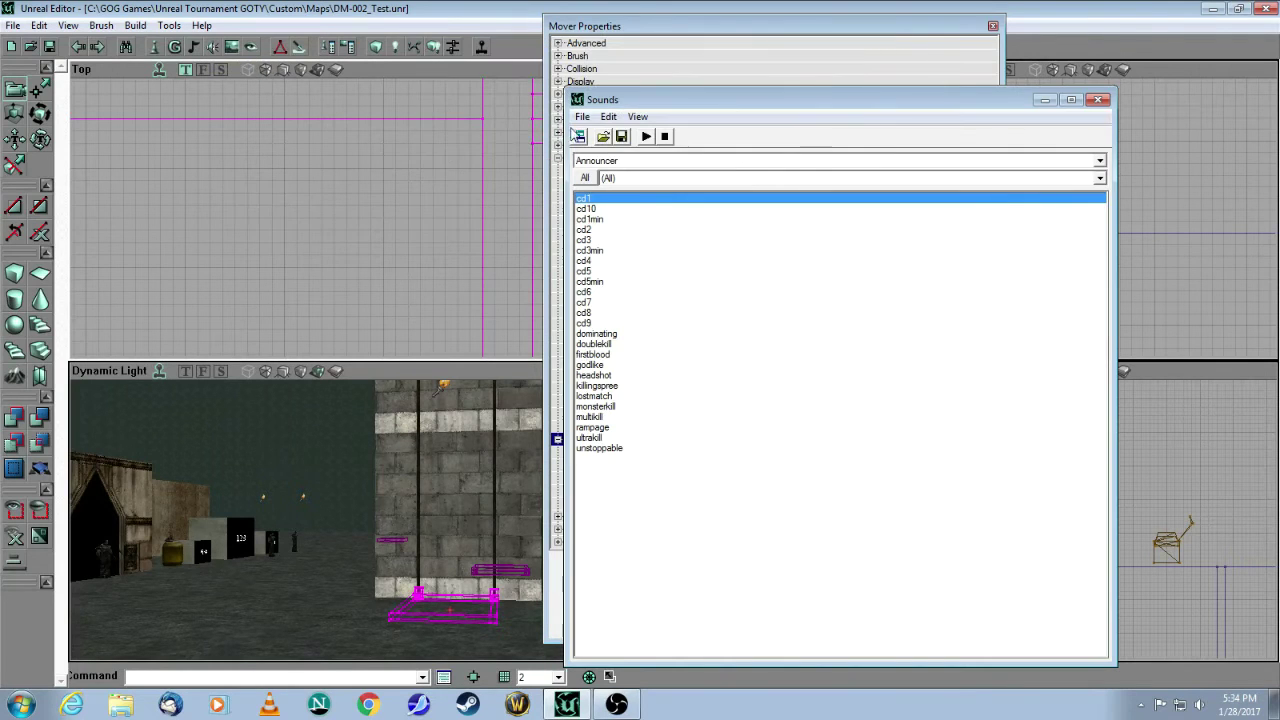
left_click(582, 116)
left_click(604, 134)
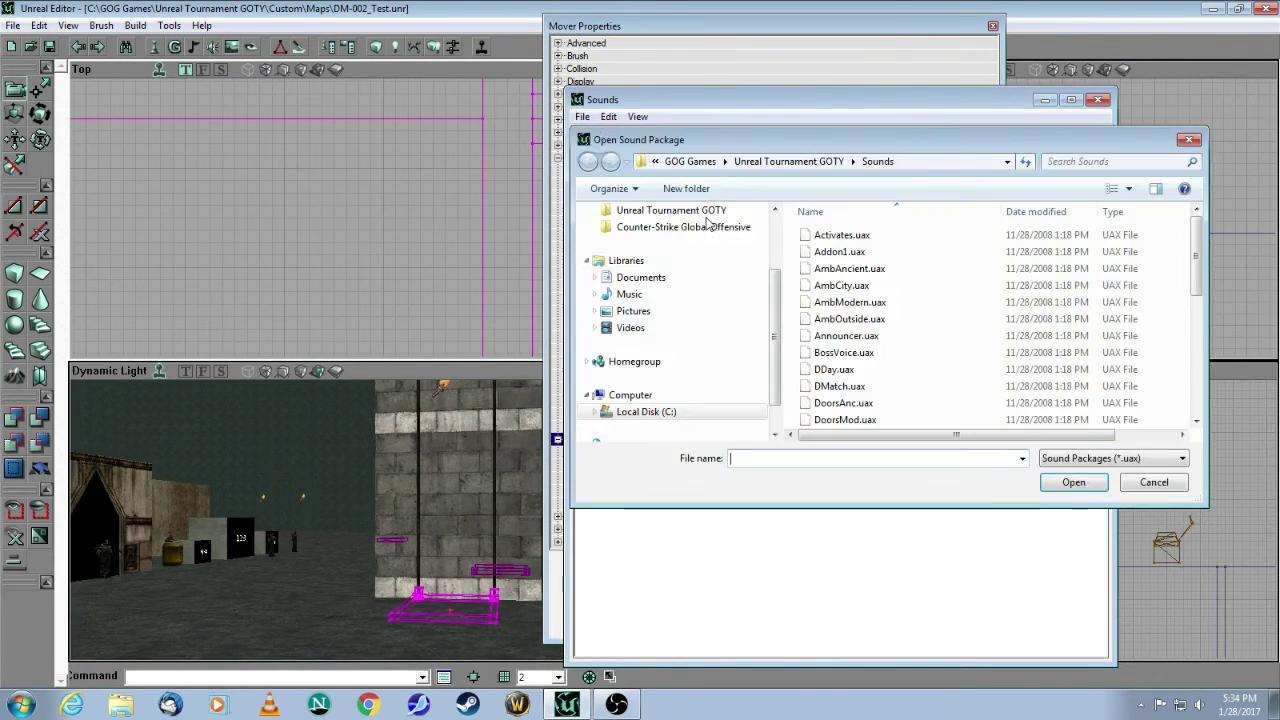
left_click(866, 403)
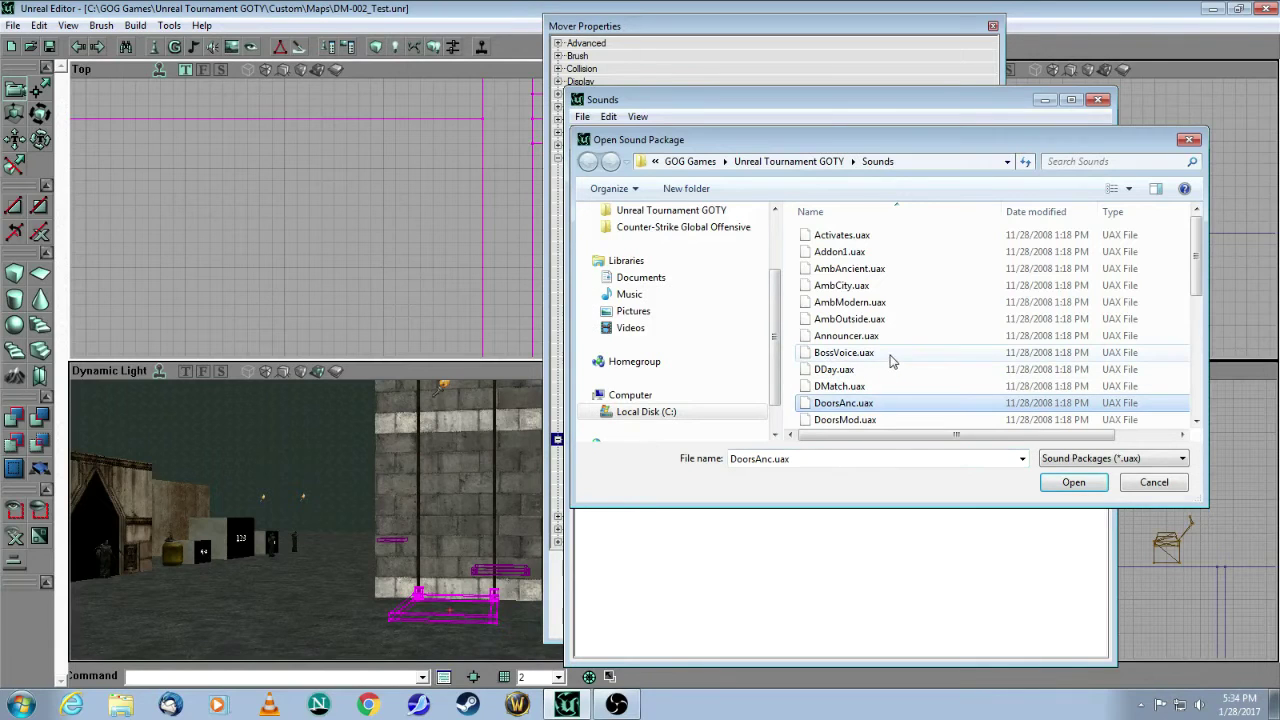
scroll(905, 365, "down", 1)
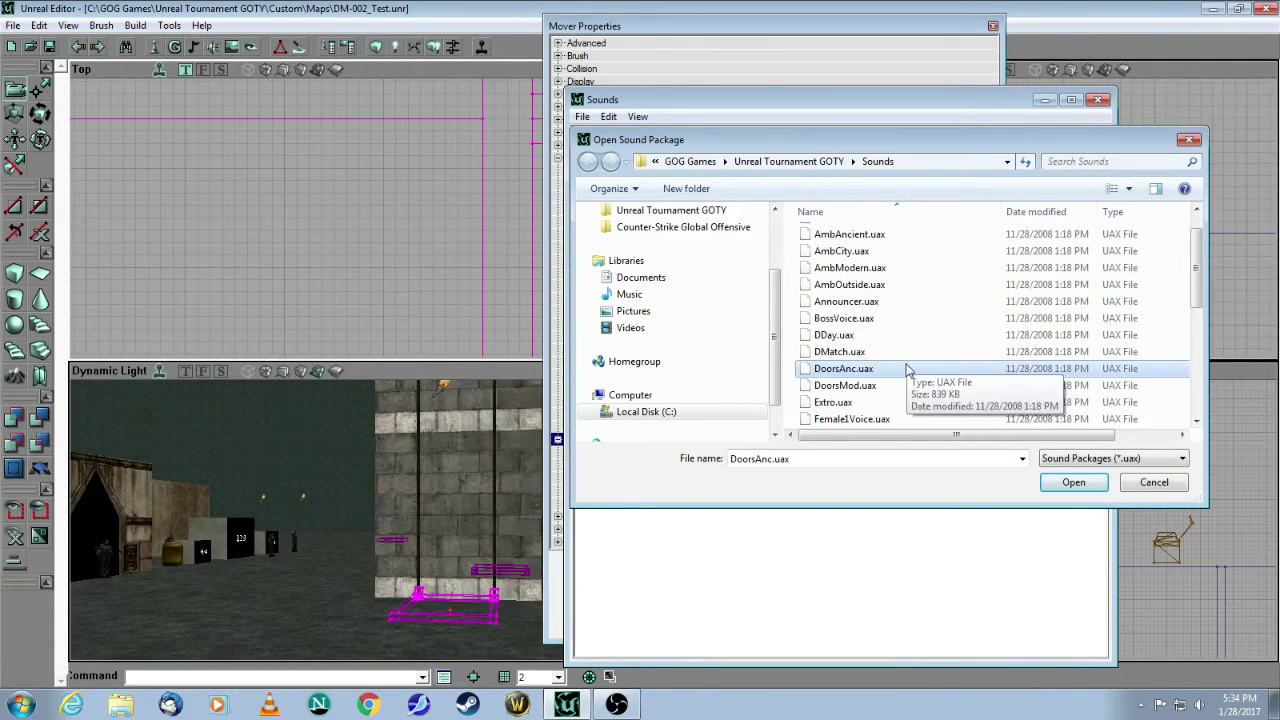
left_click(868, 387)
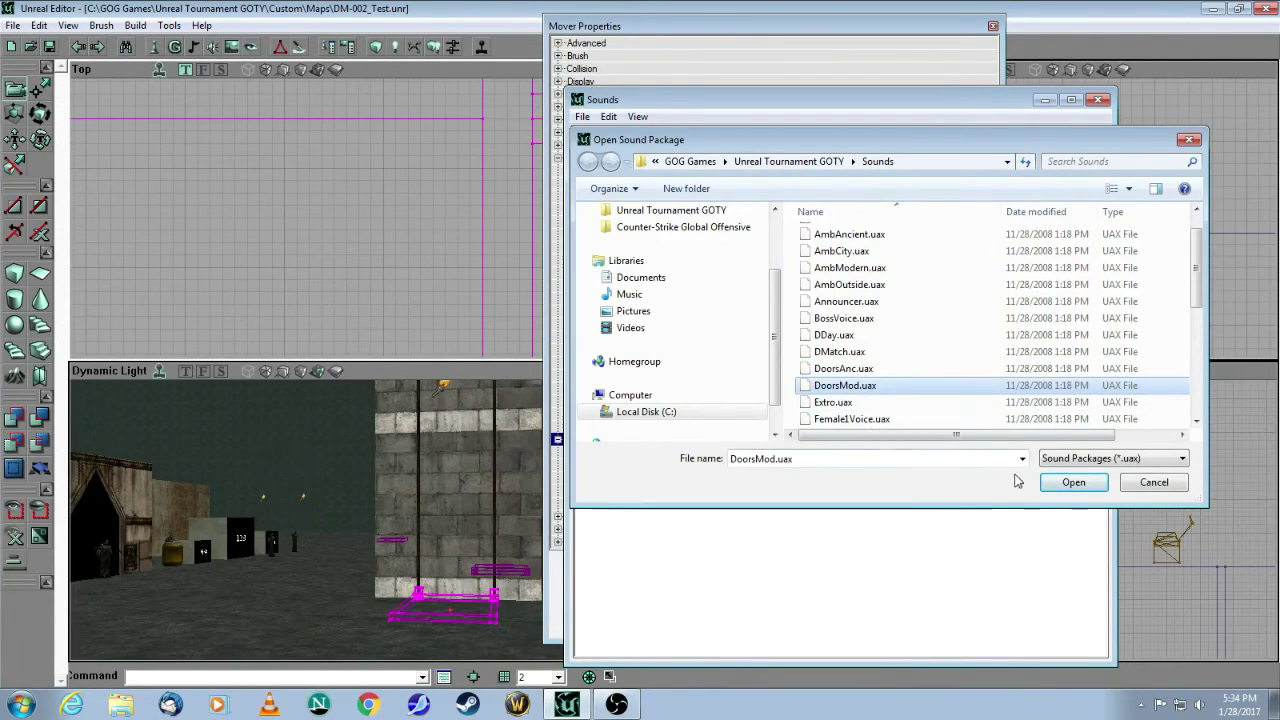
left_click(1066, 484)
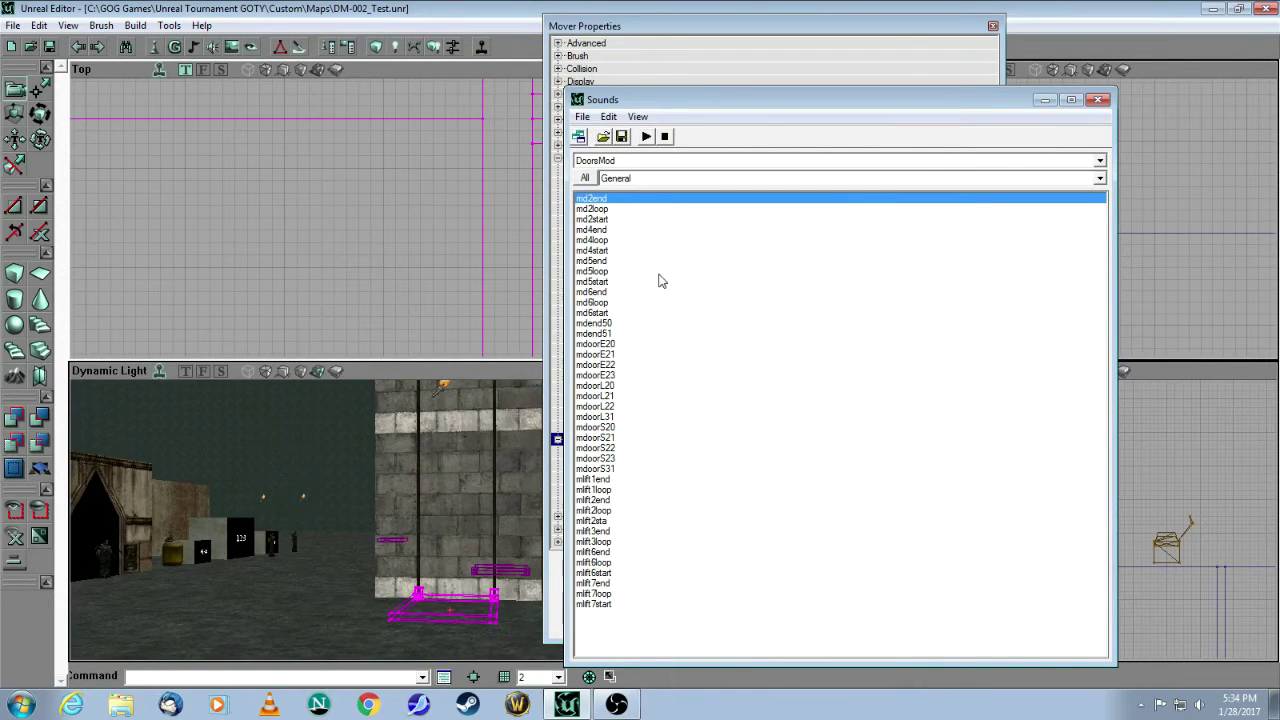
- Audition candidate lift sounds in the DoorsMod package, including md4loop, md4start and md4end
left_click(599, 428)
left_click(602, 500)
left_click(610, 531)
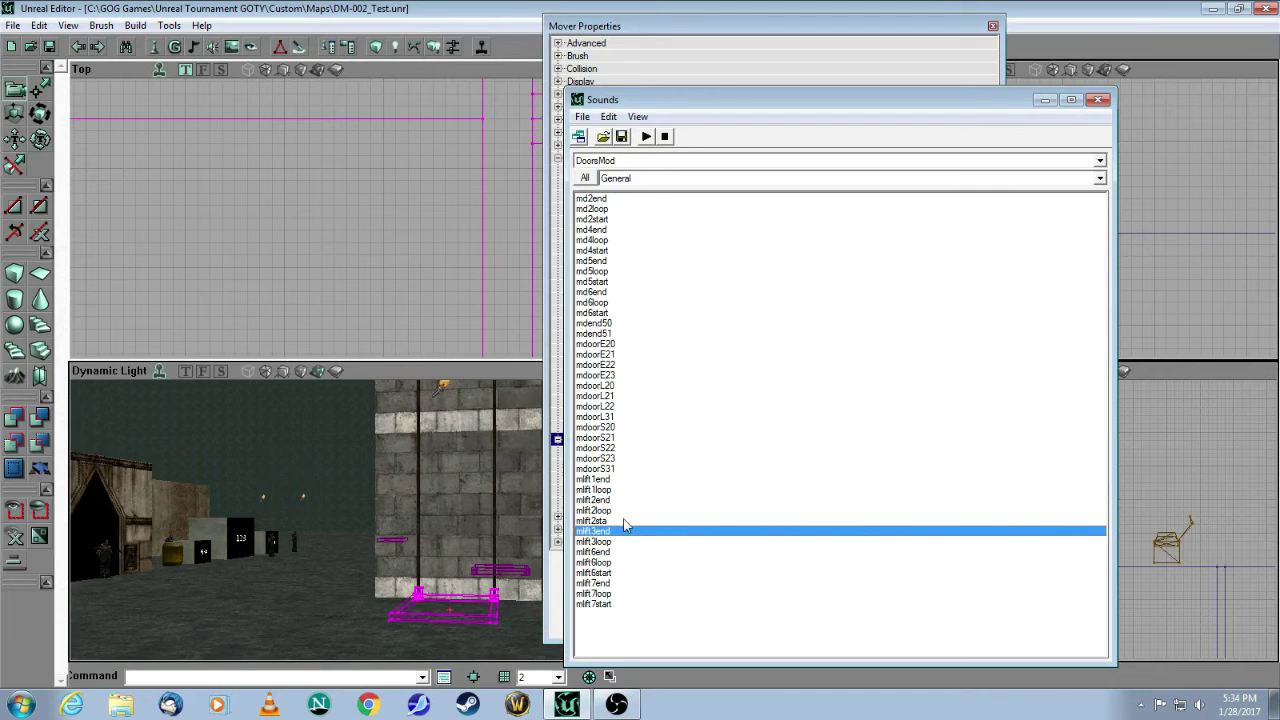
left_click(603, 241)
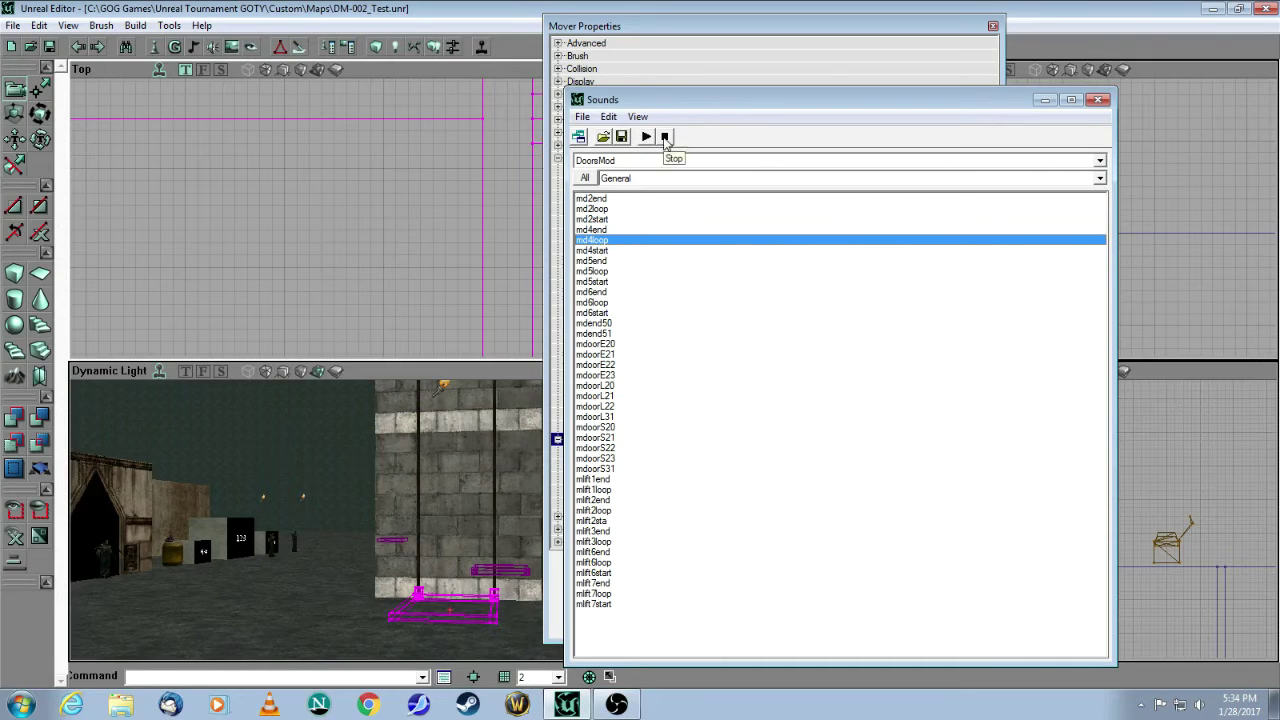
left_click(600, 251)
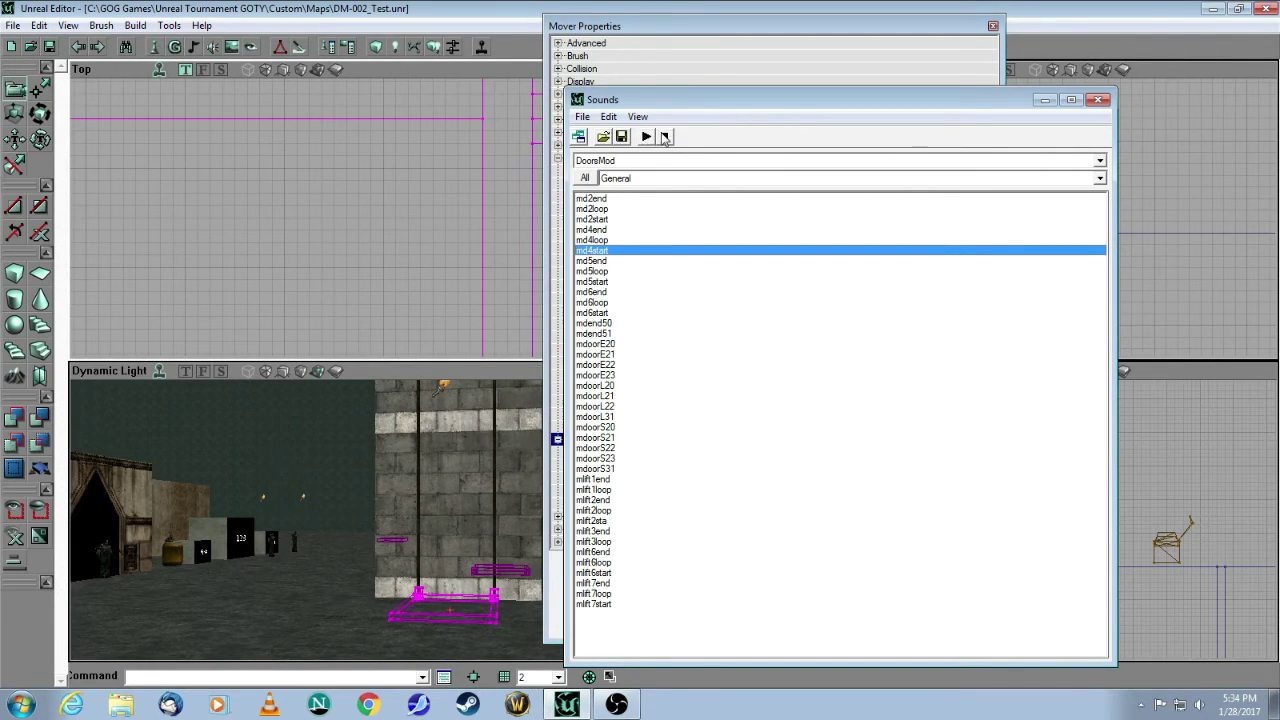
left_click(605, 230)
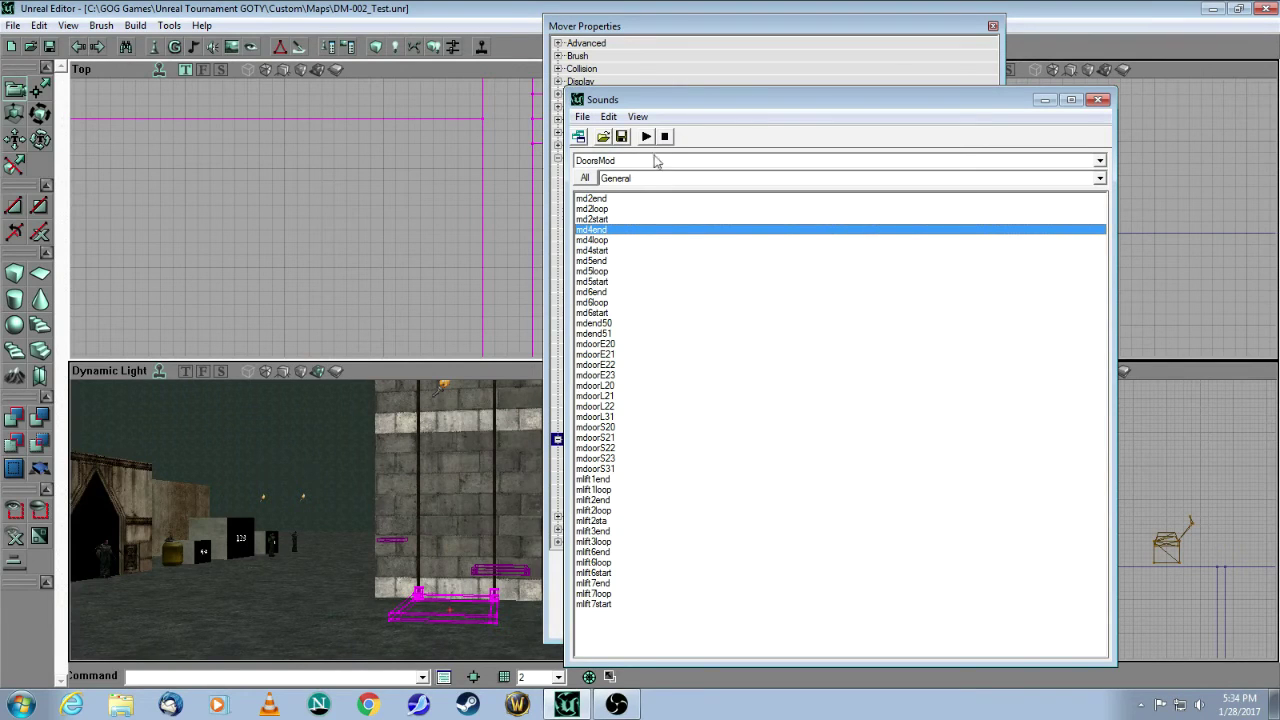
left_click(646, 136)
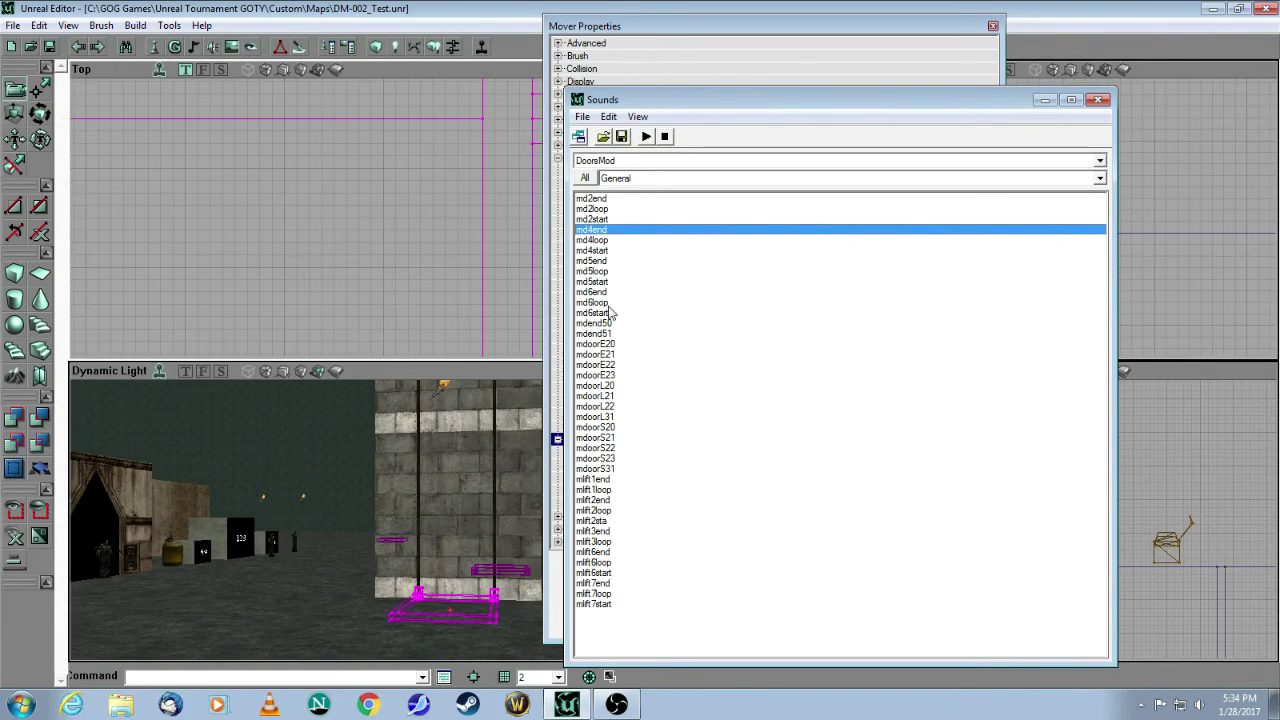
left_click(604, 241)
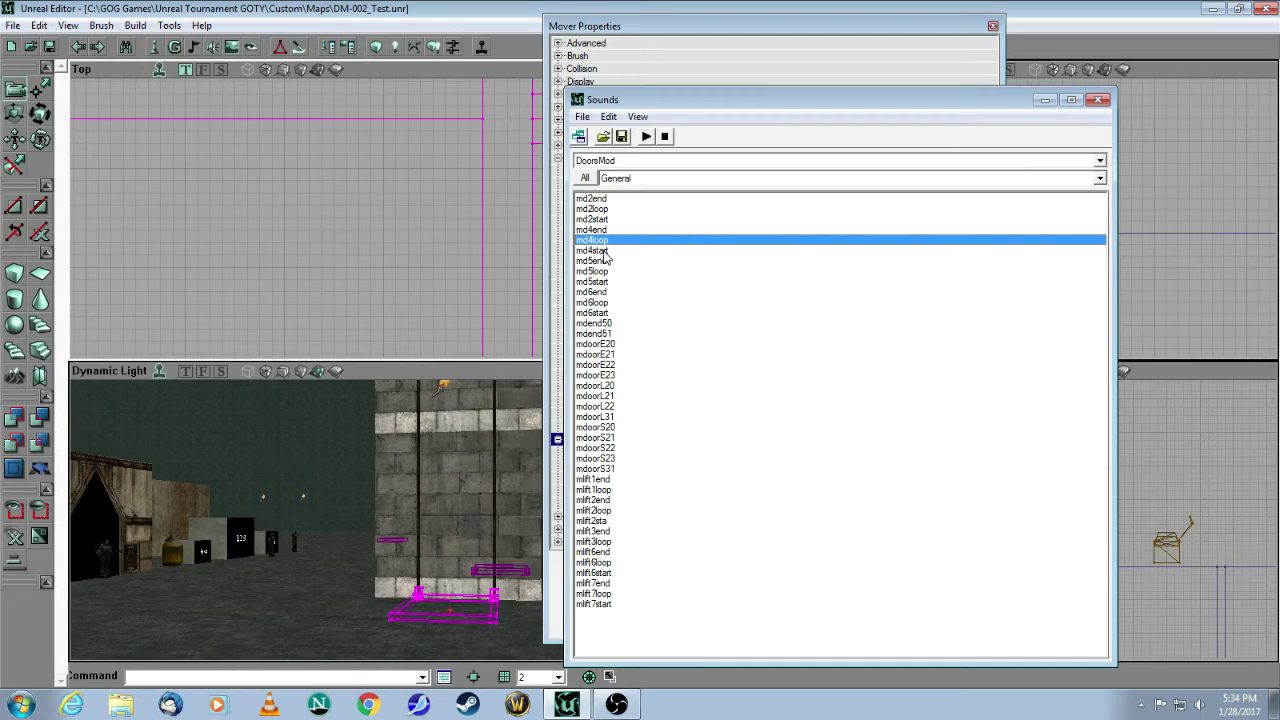
left_click(606, 250)
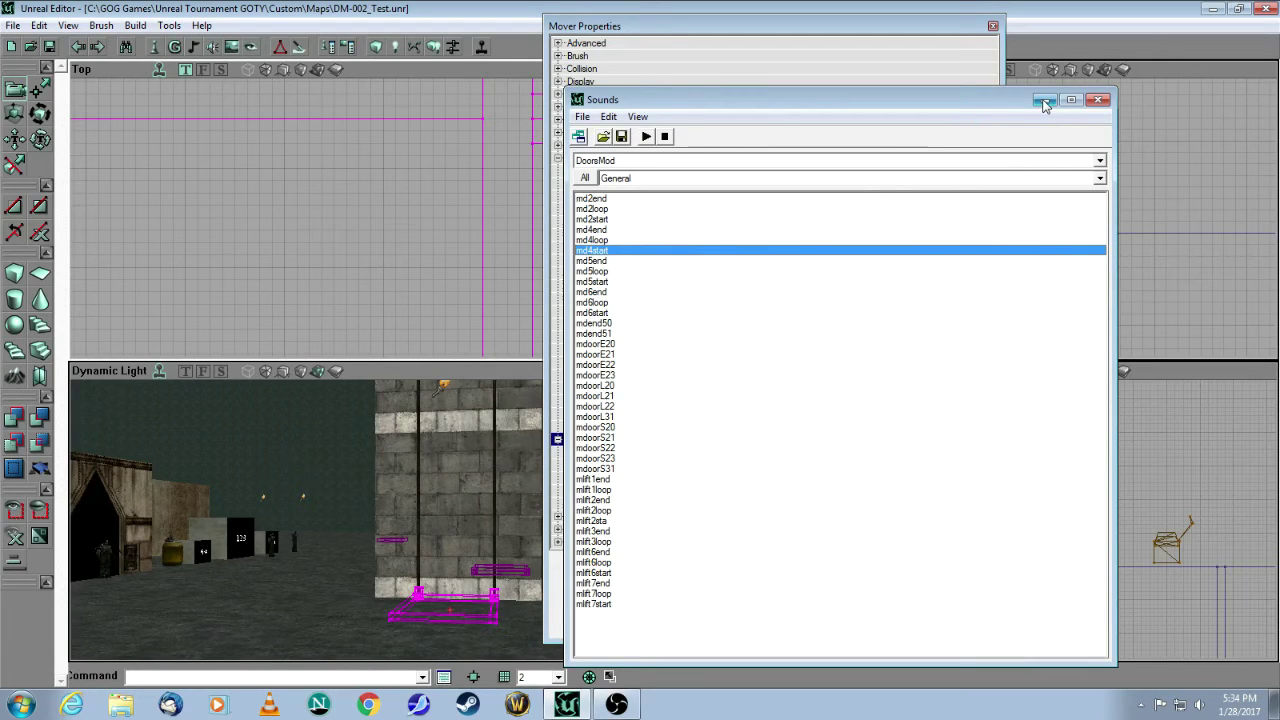
- Assign the md4loop sound from DoorsMod as the lift mover's MoveAmbientSound
left_click(606, 241)
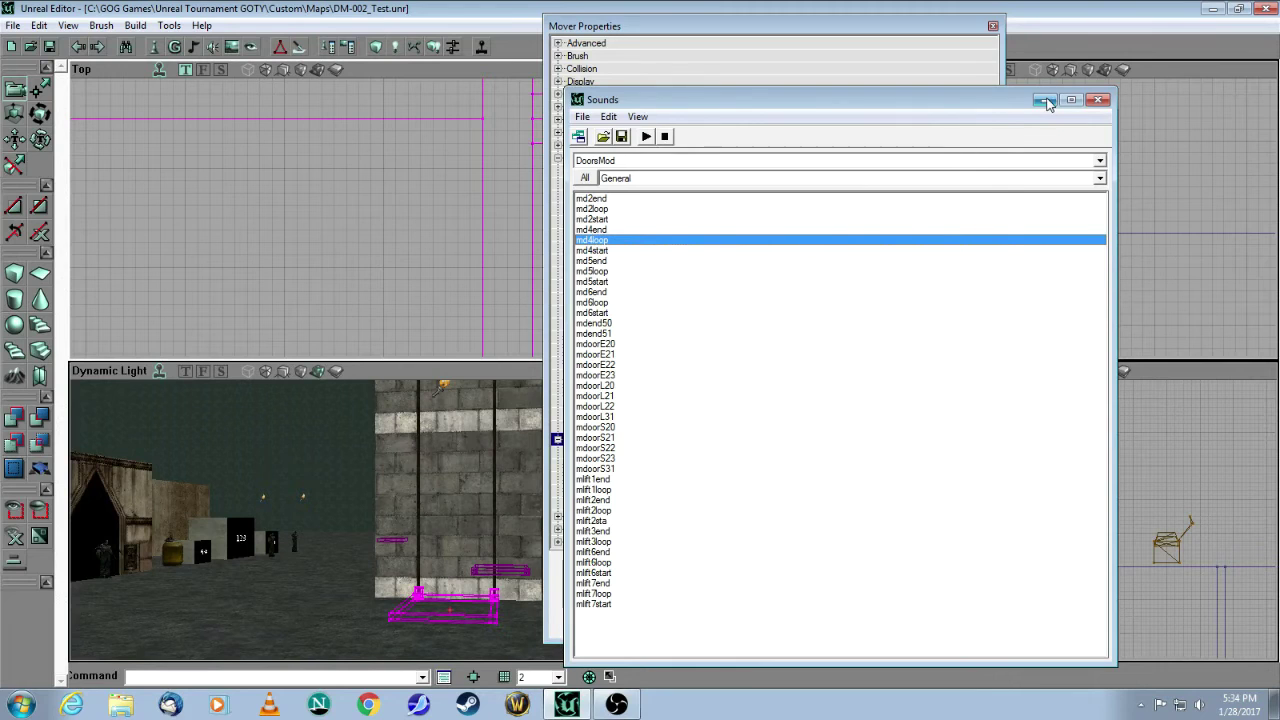
left_click(1044, 100)
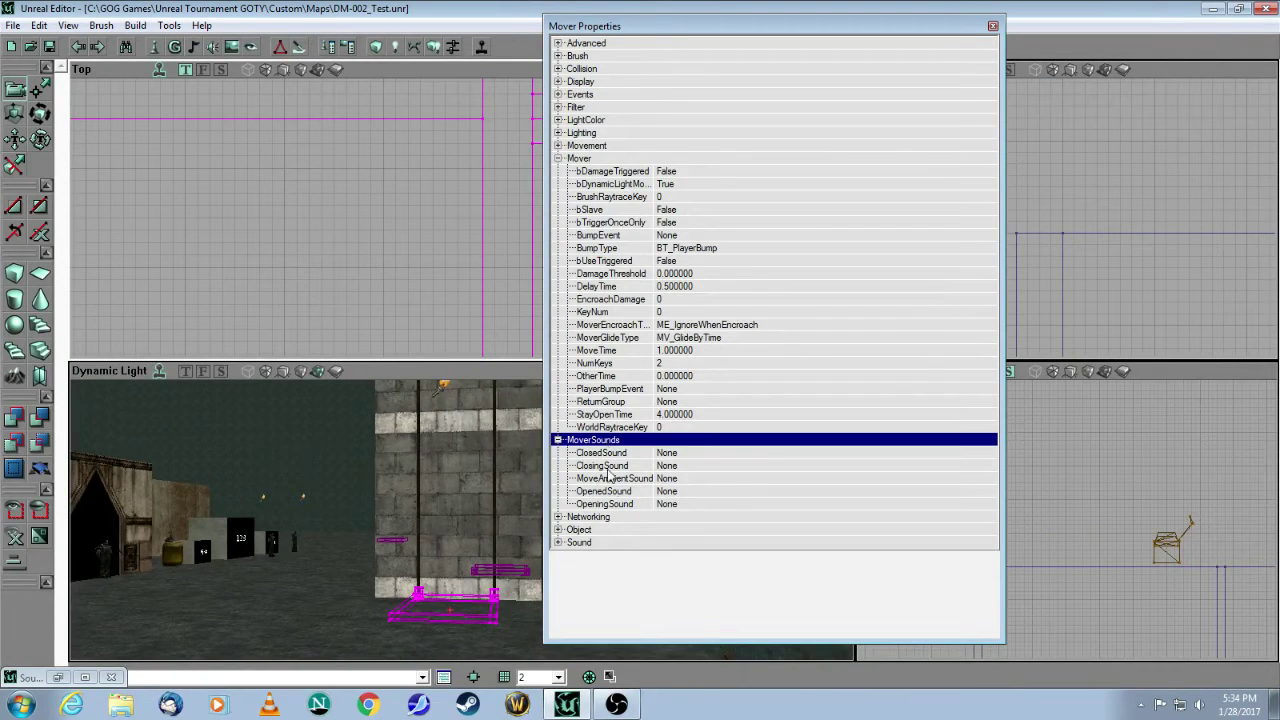
left_click(683, 482)
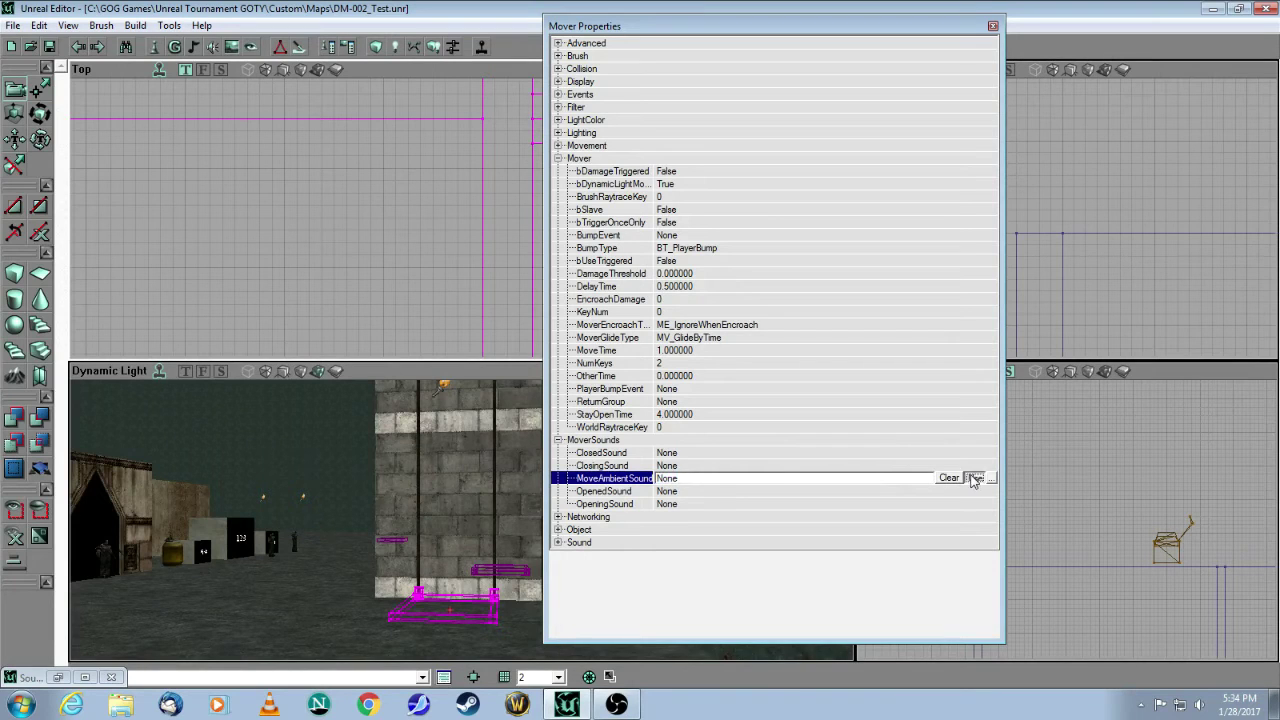
left_click(975, 479)
left_click(884, 442)
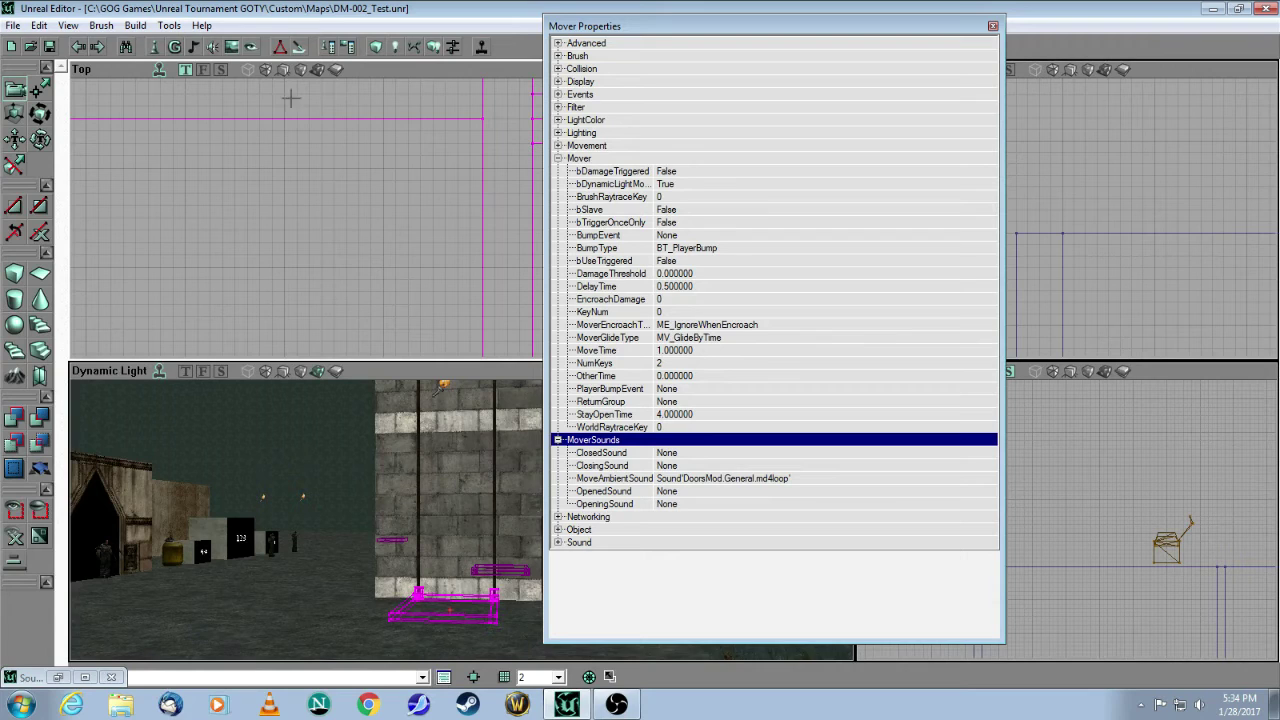
- Assign the md4start sound from DoorsMod as the lift mover's OpeningSound
left_click(213, 47)
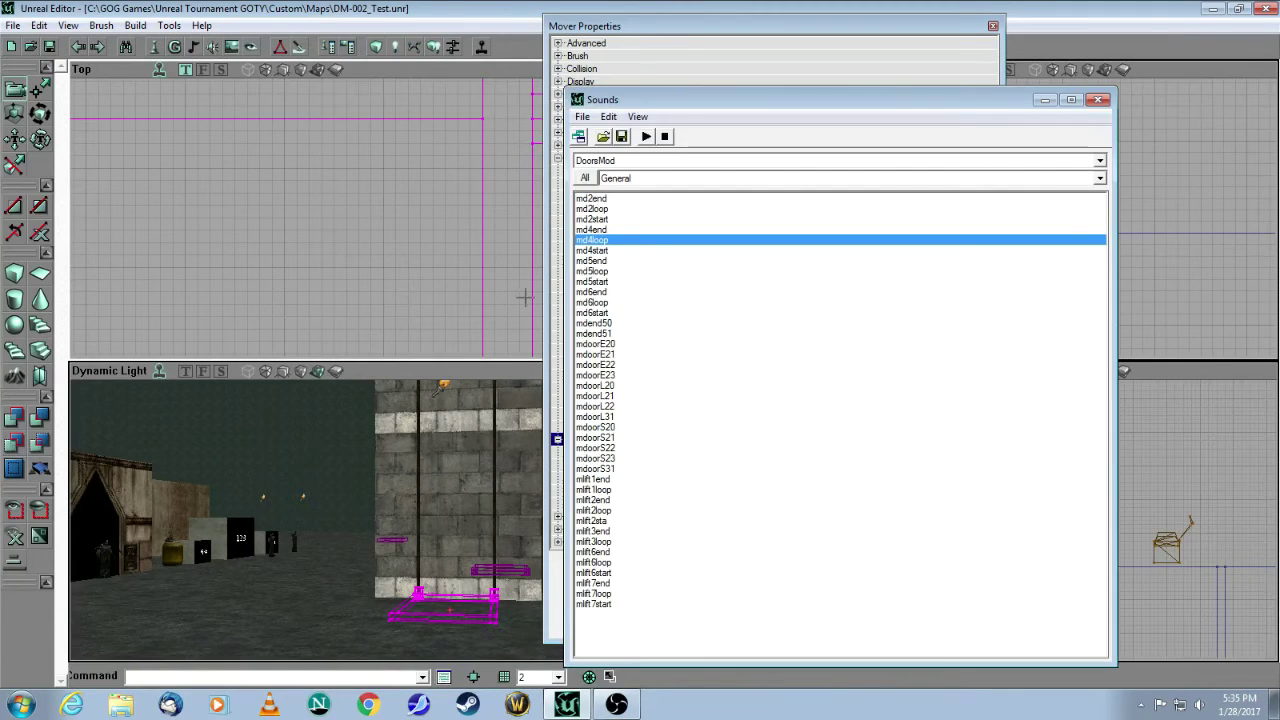
left_click(601, 251)
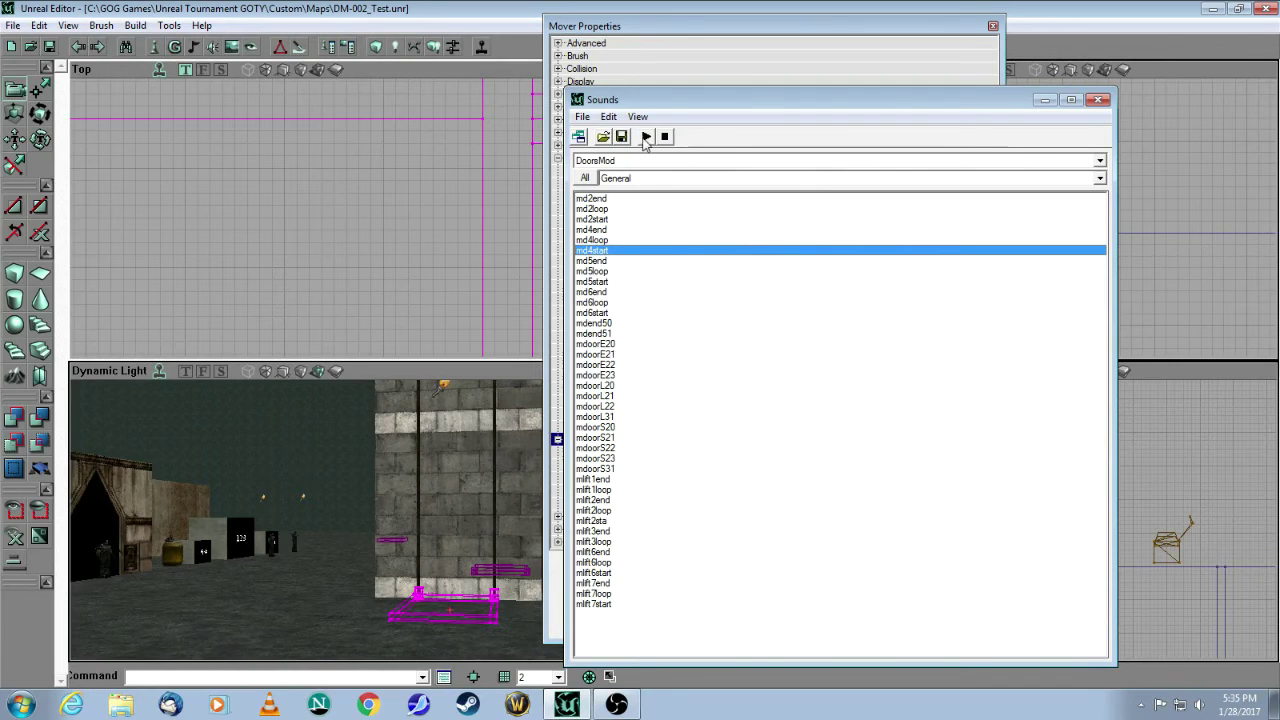
left_click(1044, 100)
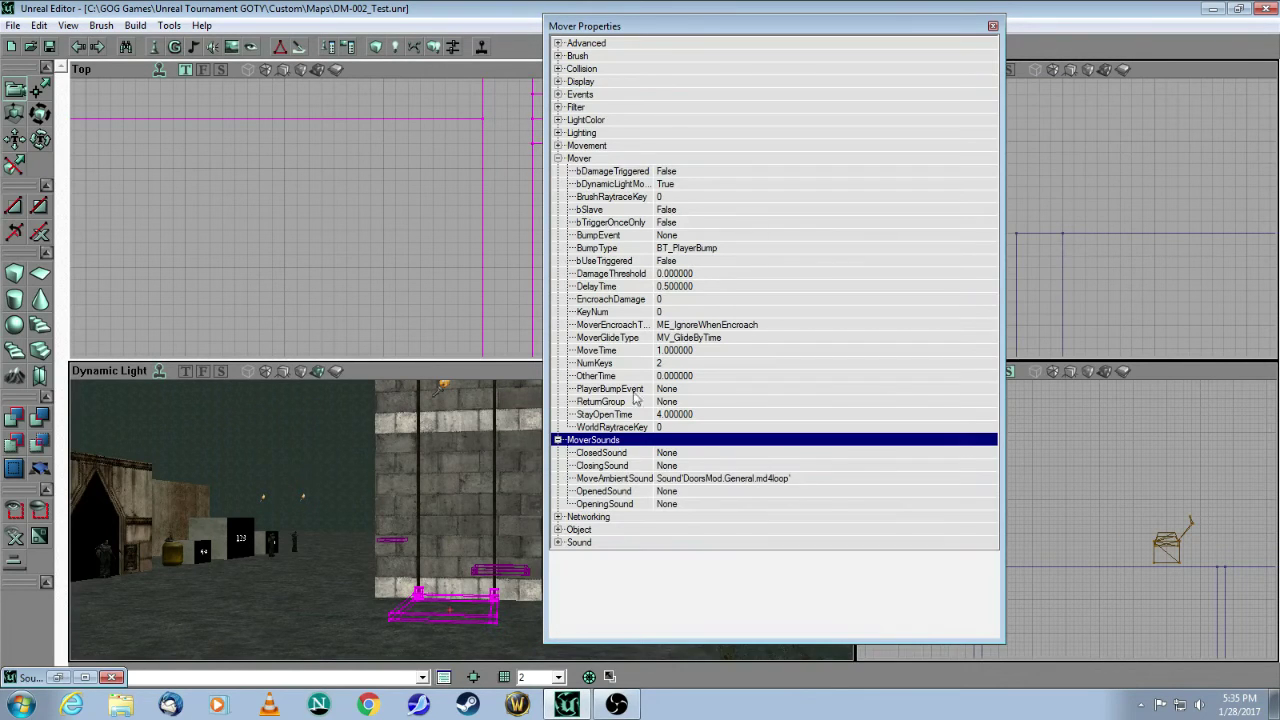
left_click(690, 504)
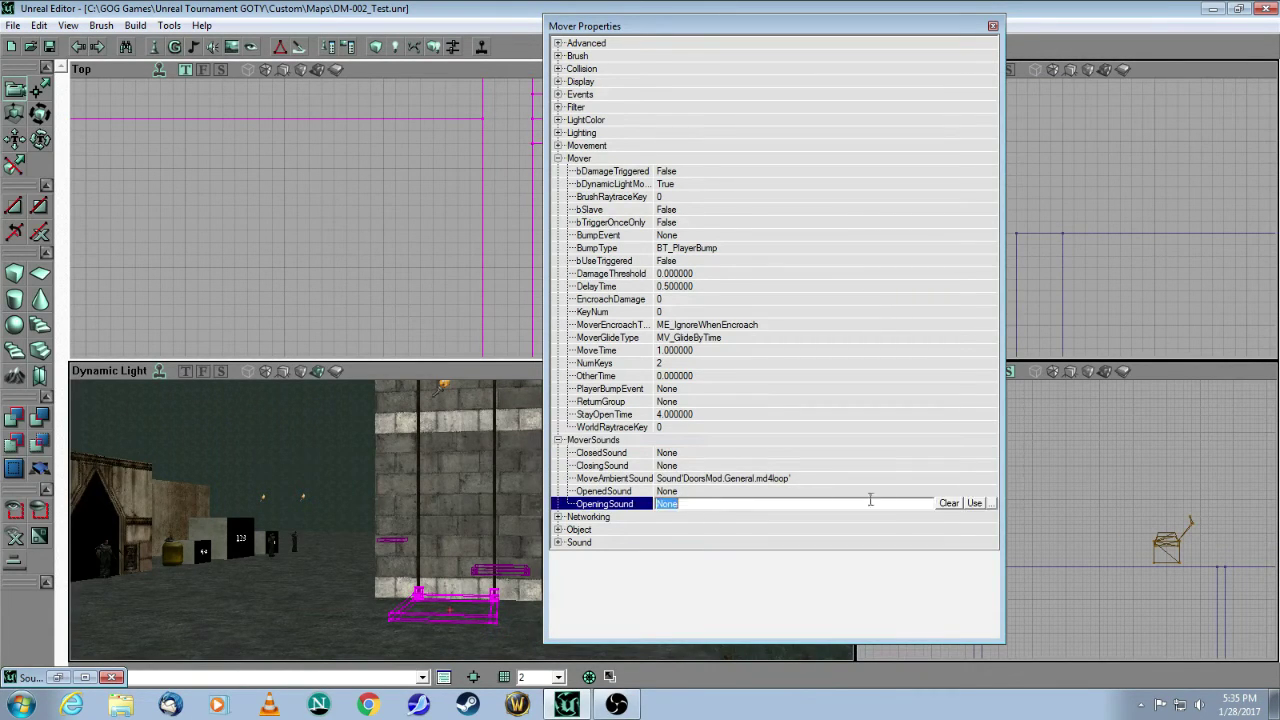
left_click(972, 503)
left_click(804, 445)
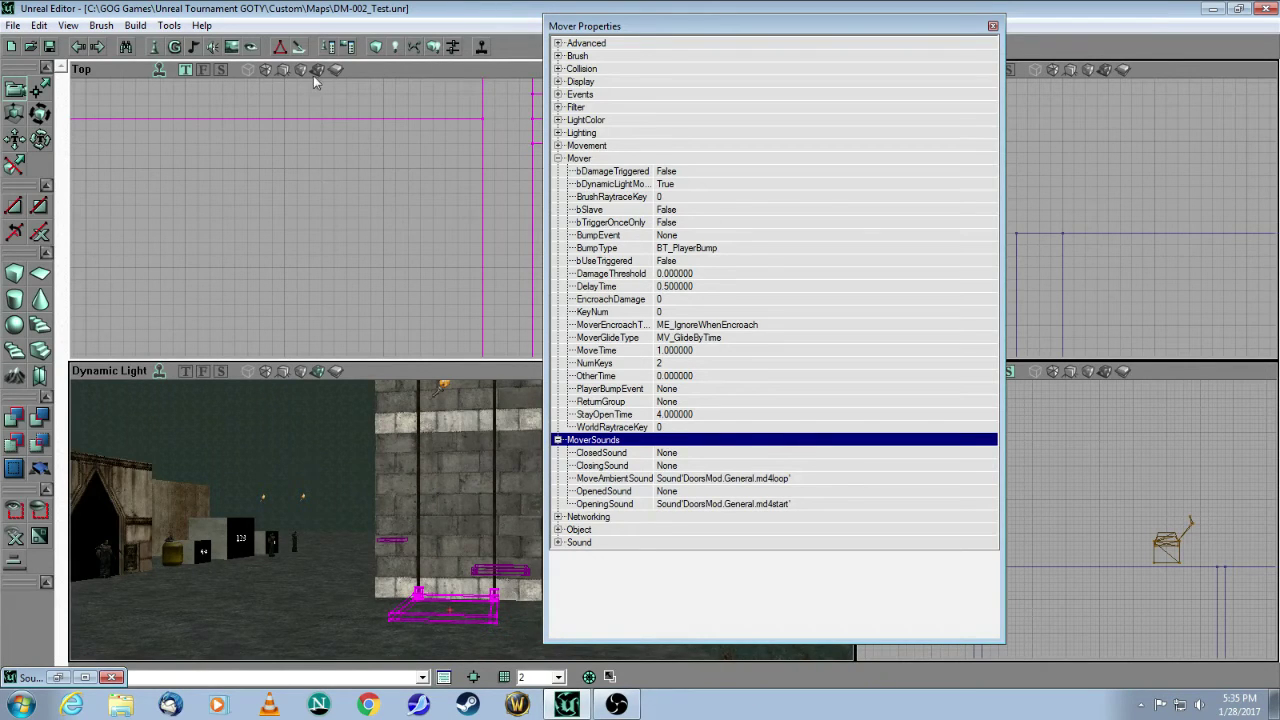
- Assign the md4end sound from DoorsMod as the lift mover's ClosedSound
left_click(210, 48)
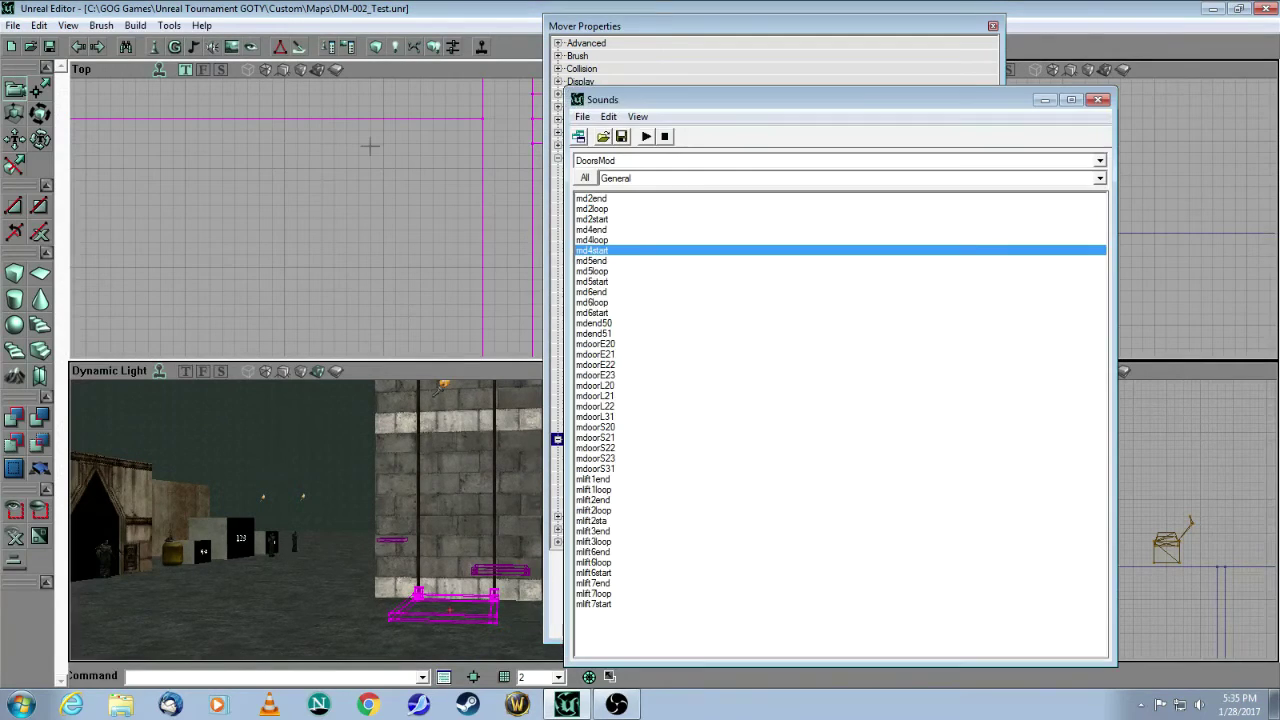
left_click(605, 230)
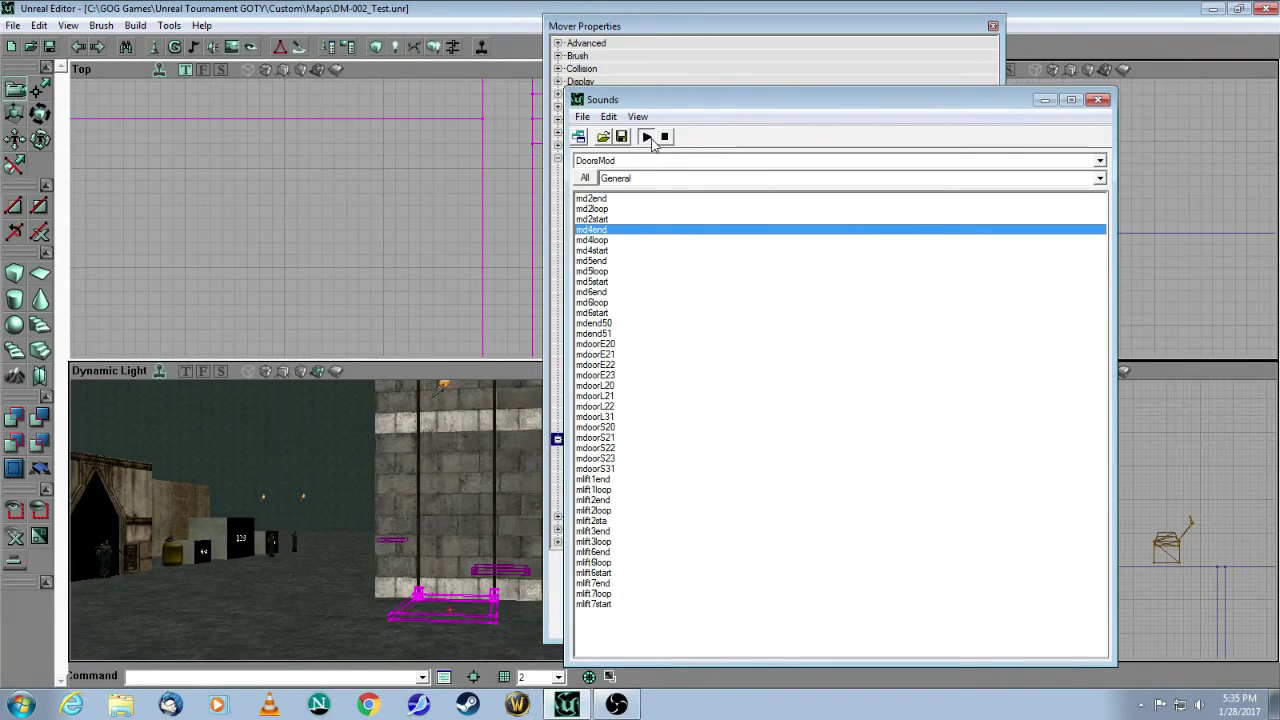
left_click(1044, 100)
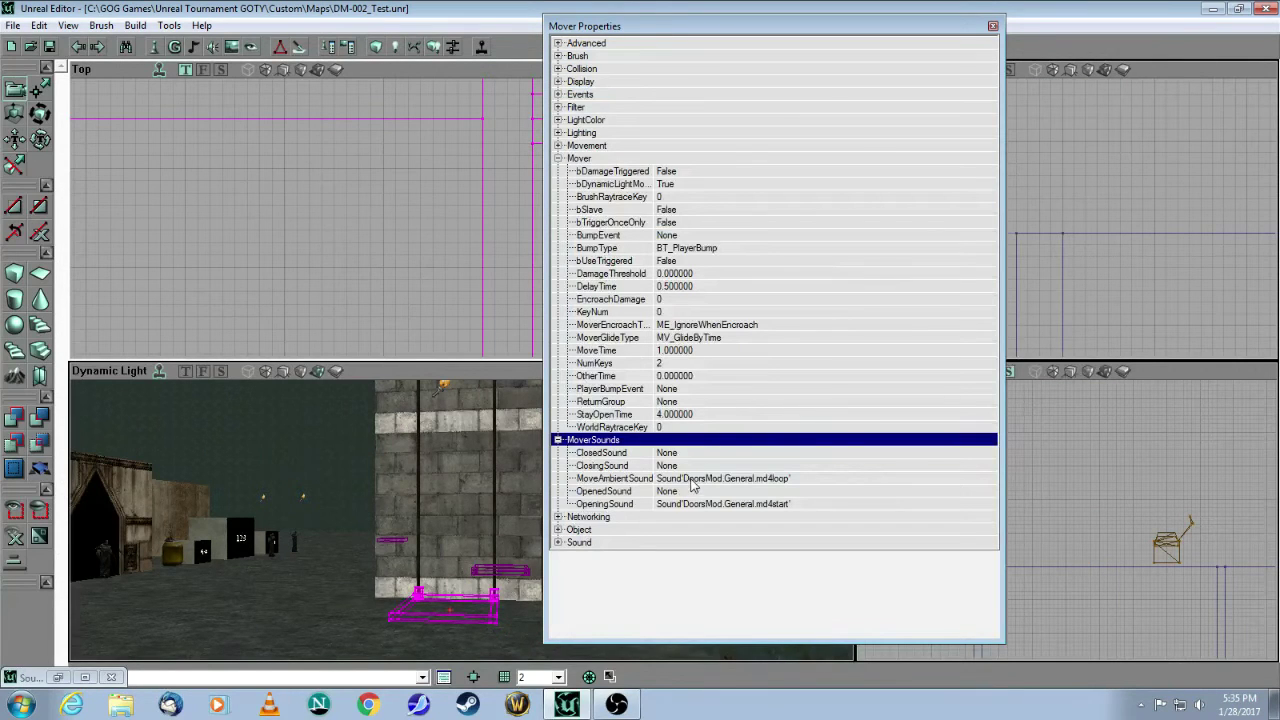
left_click(739, 455)
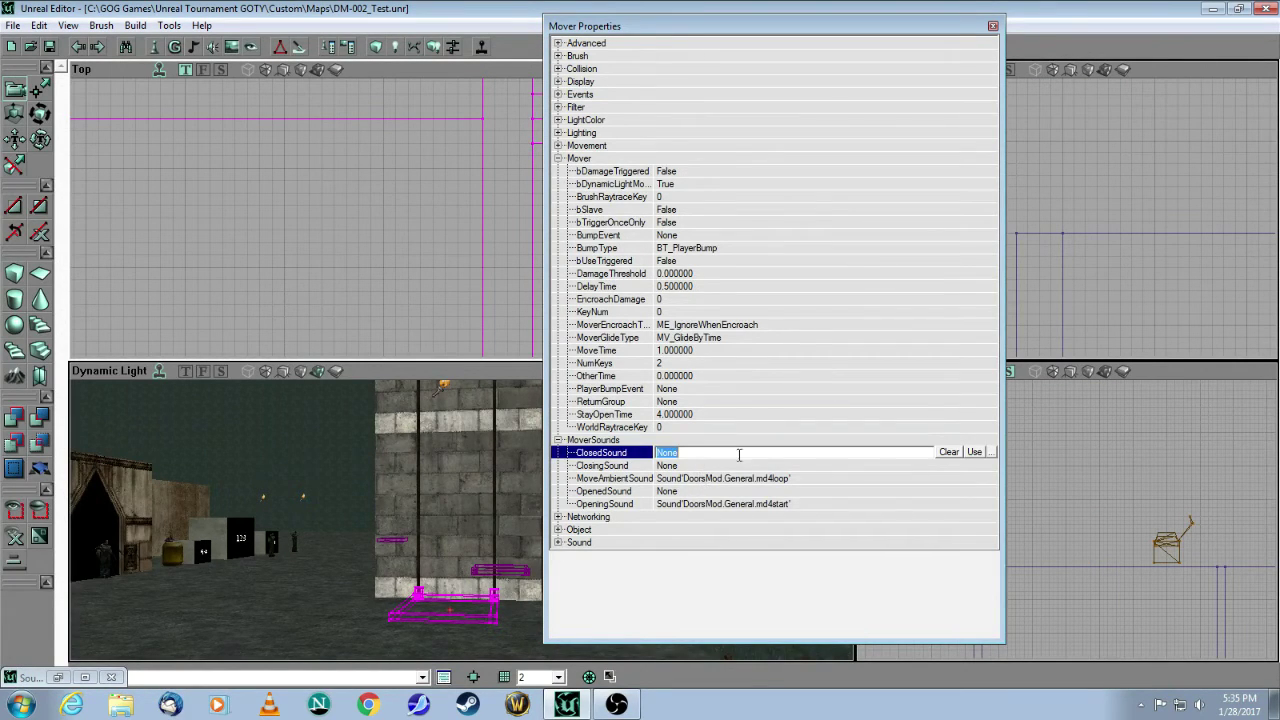
left_click(972, 452)
left_click(930, 491)
left_click(838, 518)
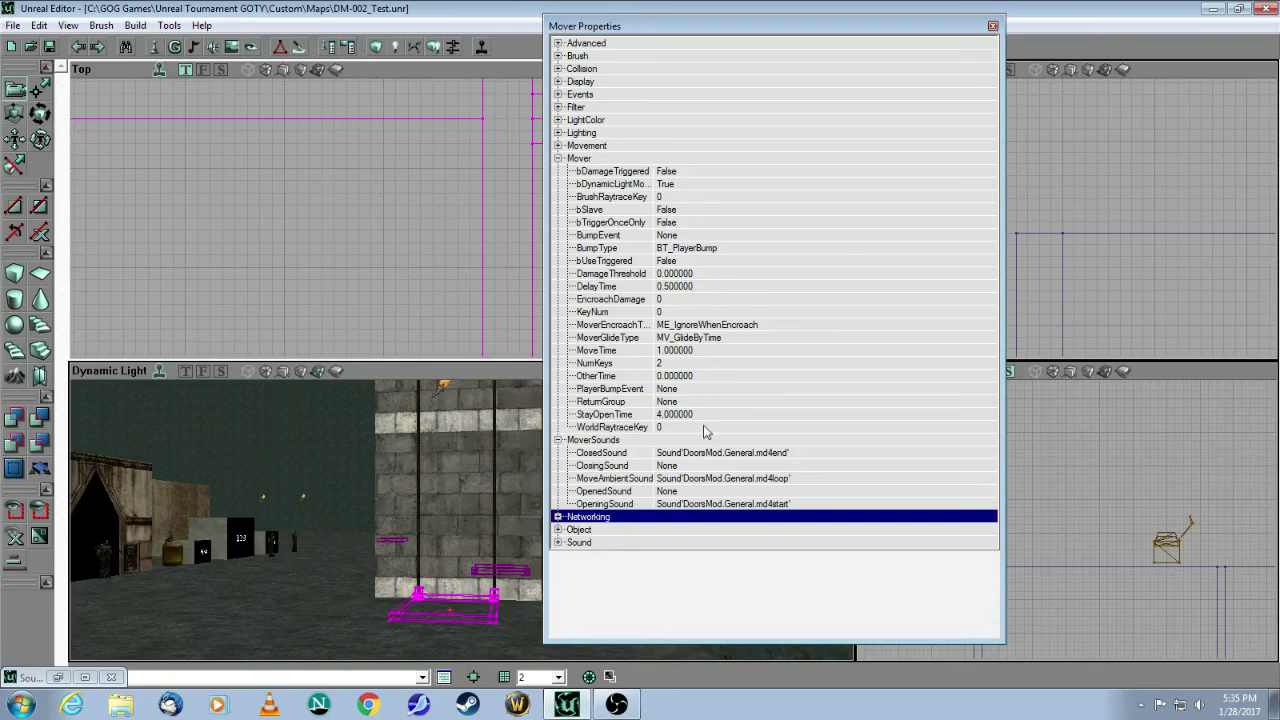
- Close the mover properties, deselect the lift, rebuild the whole map and launch it for play-testing
left_click(991, 28)
left_click(645, 295)
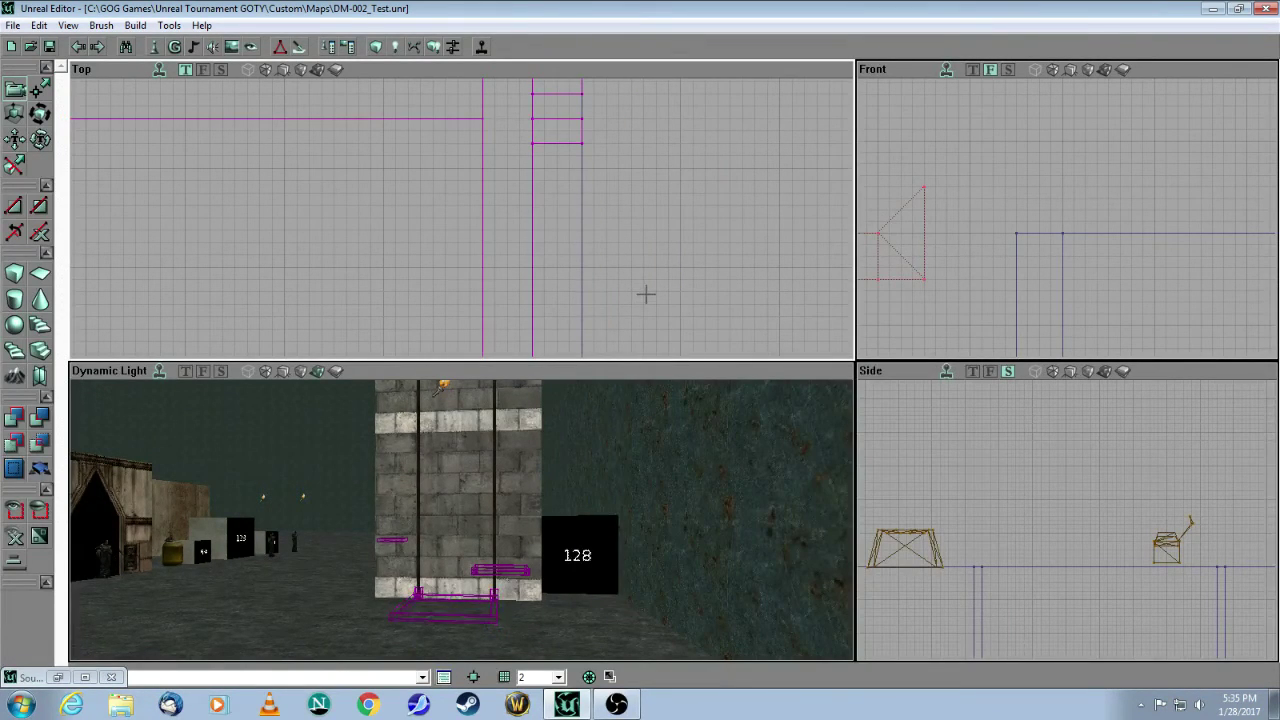
left_click(432, 47)
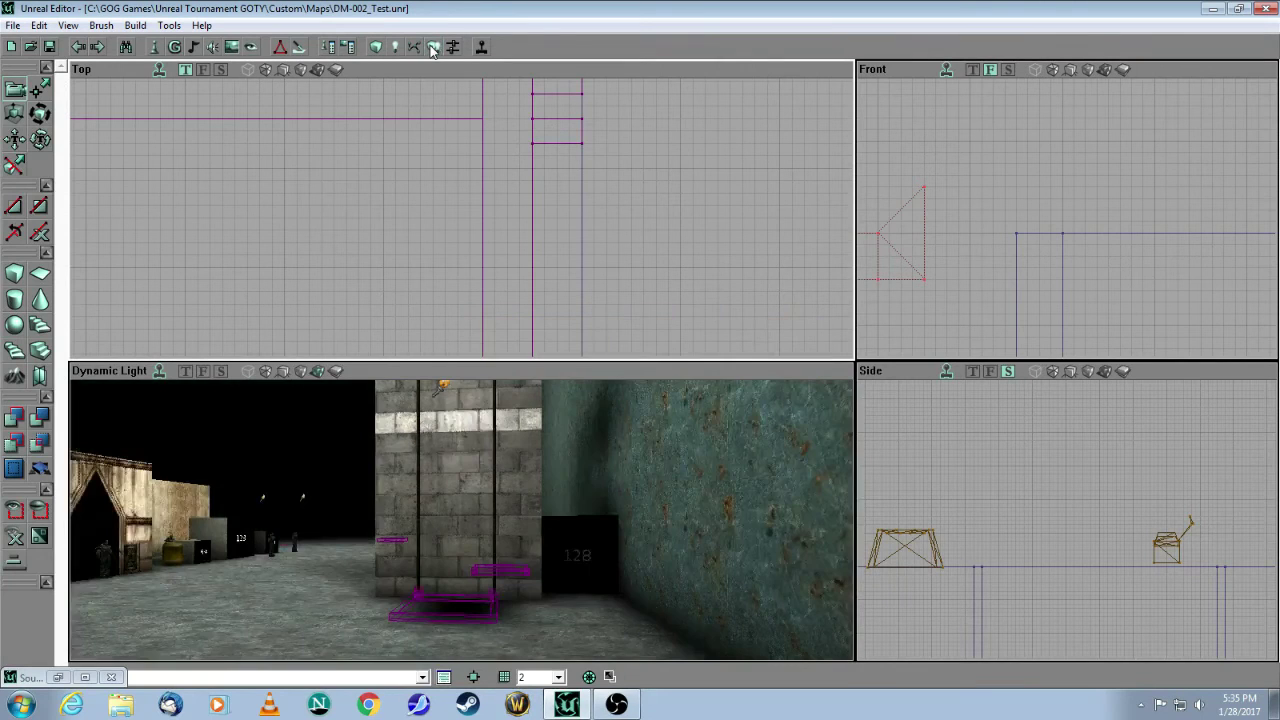
left_click(481, 47)
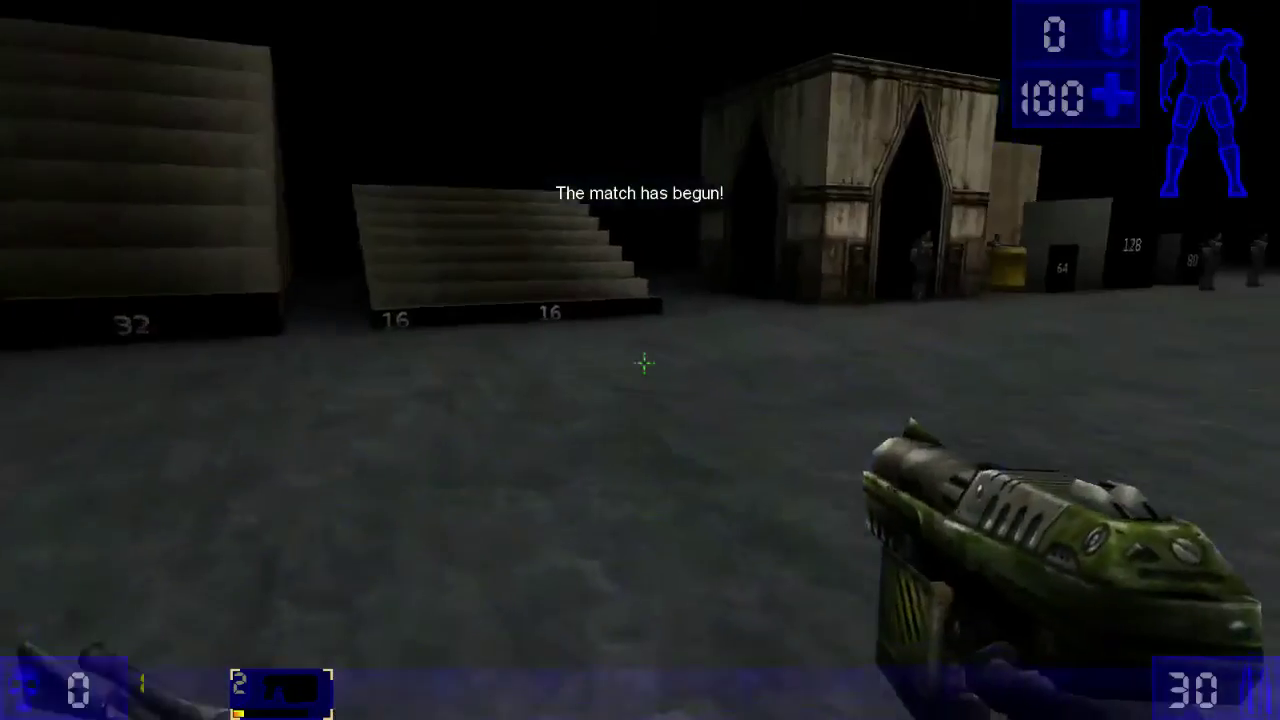
- Approach the lift platform at the tower base in the test match and inspect it from both sides
key("w")
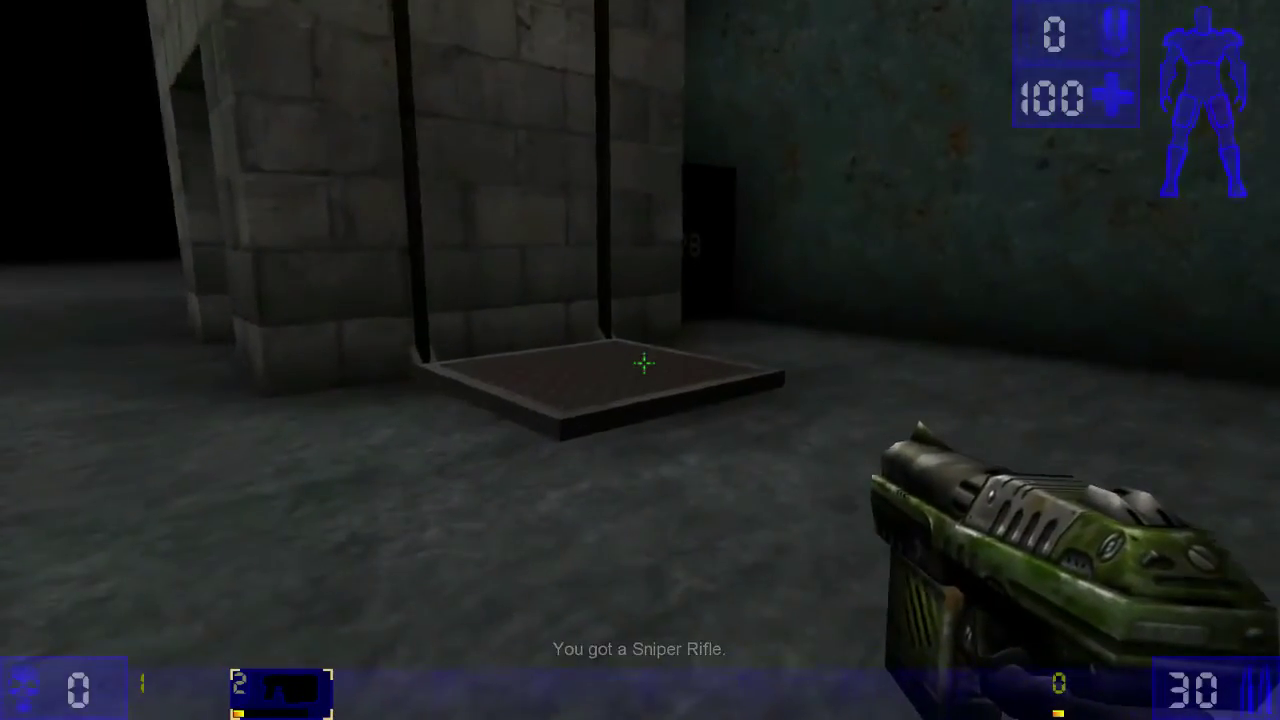
key("w")
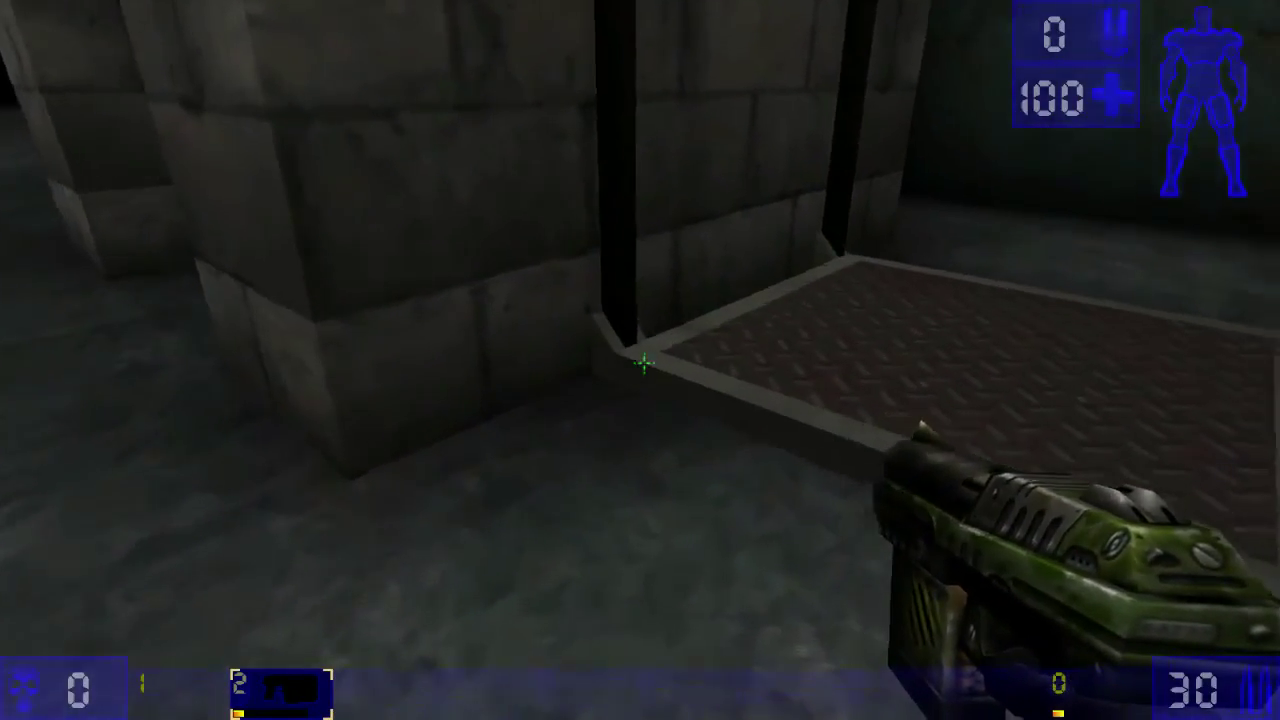
key("s")
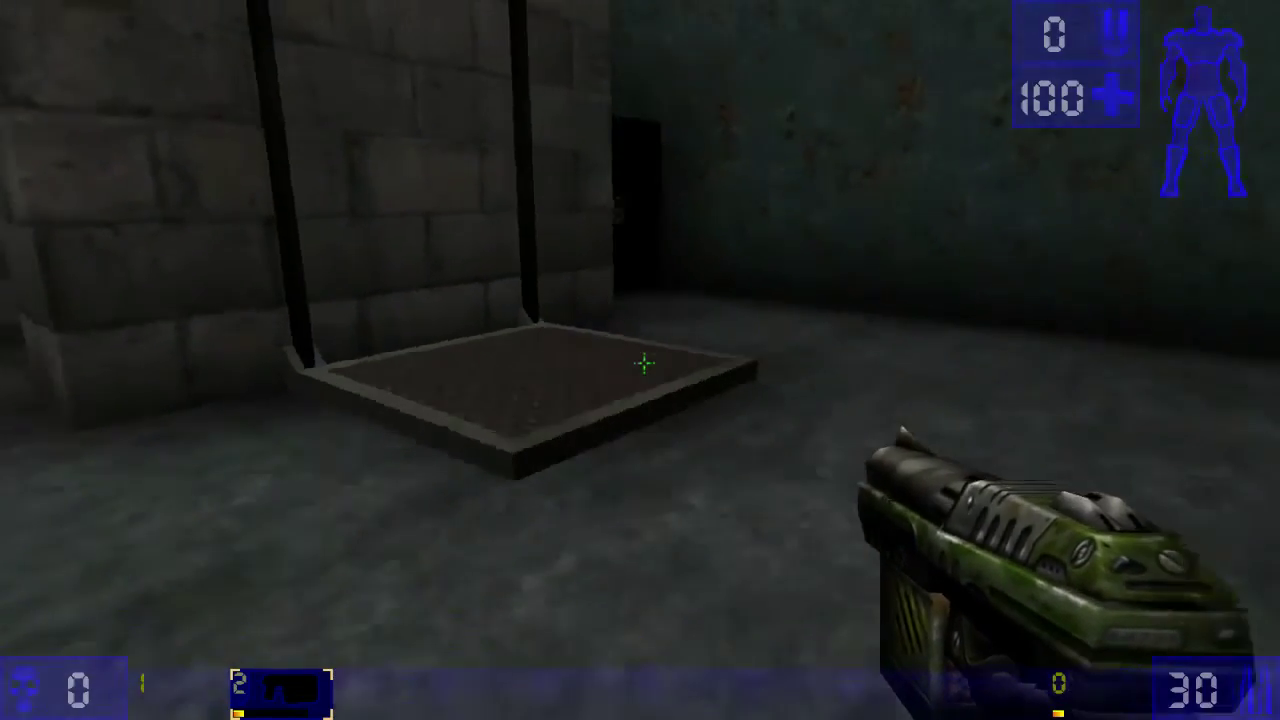
key("d")
key("w")
key("s")
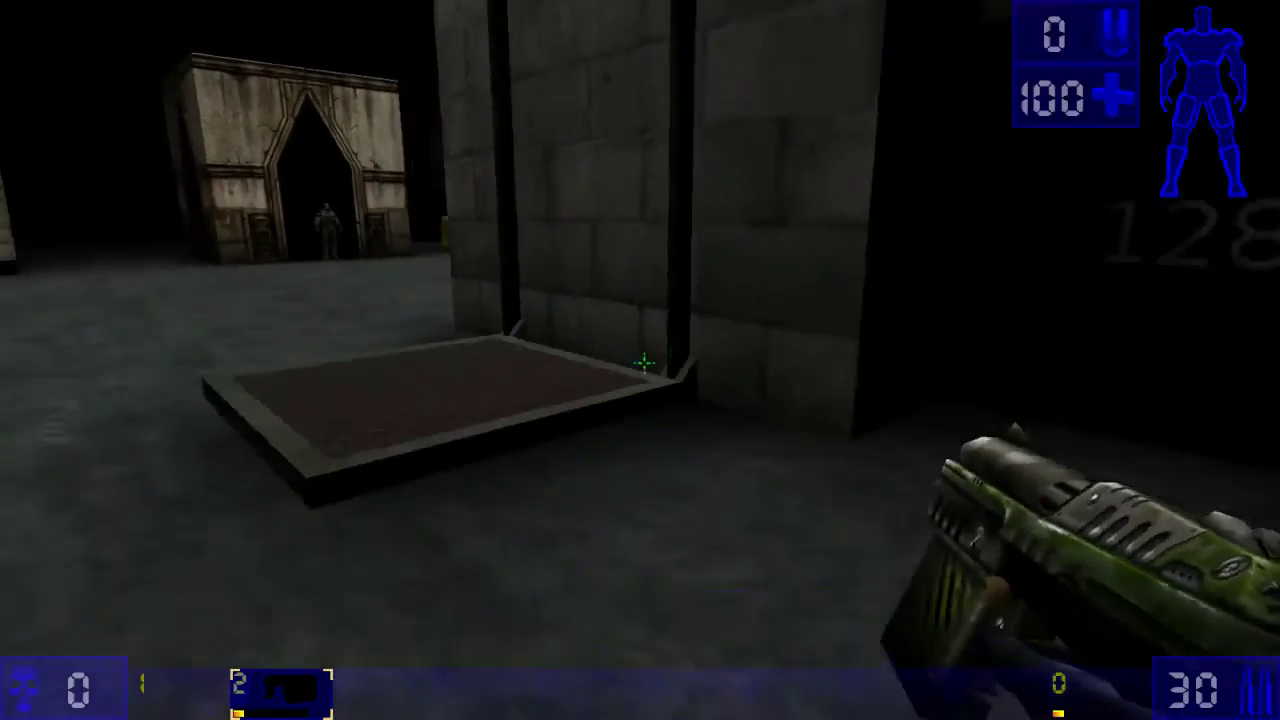
key("a")
- Ride the lift to the tower roof, look around on top and drop back to the ground
key("w")
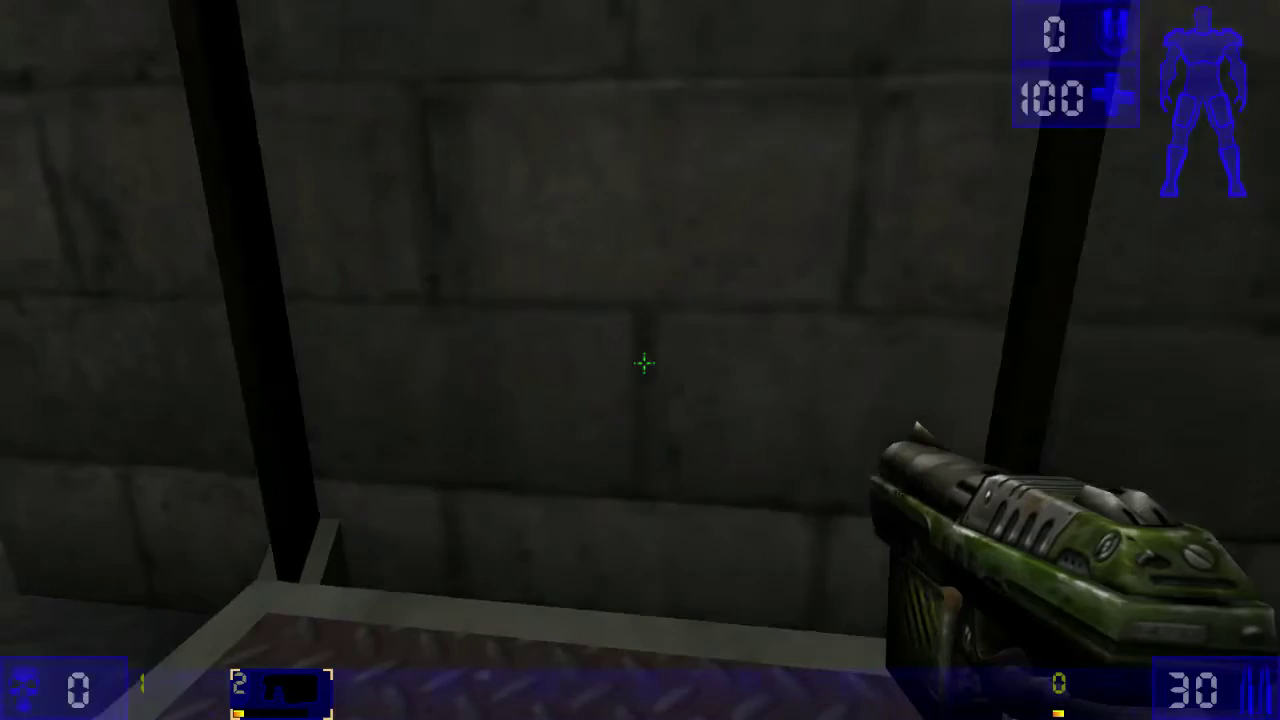
key("w")
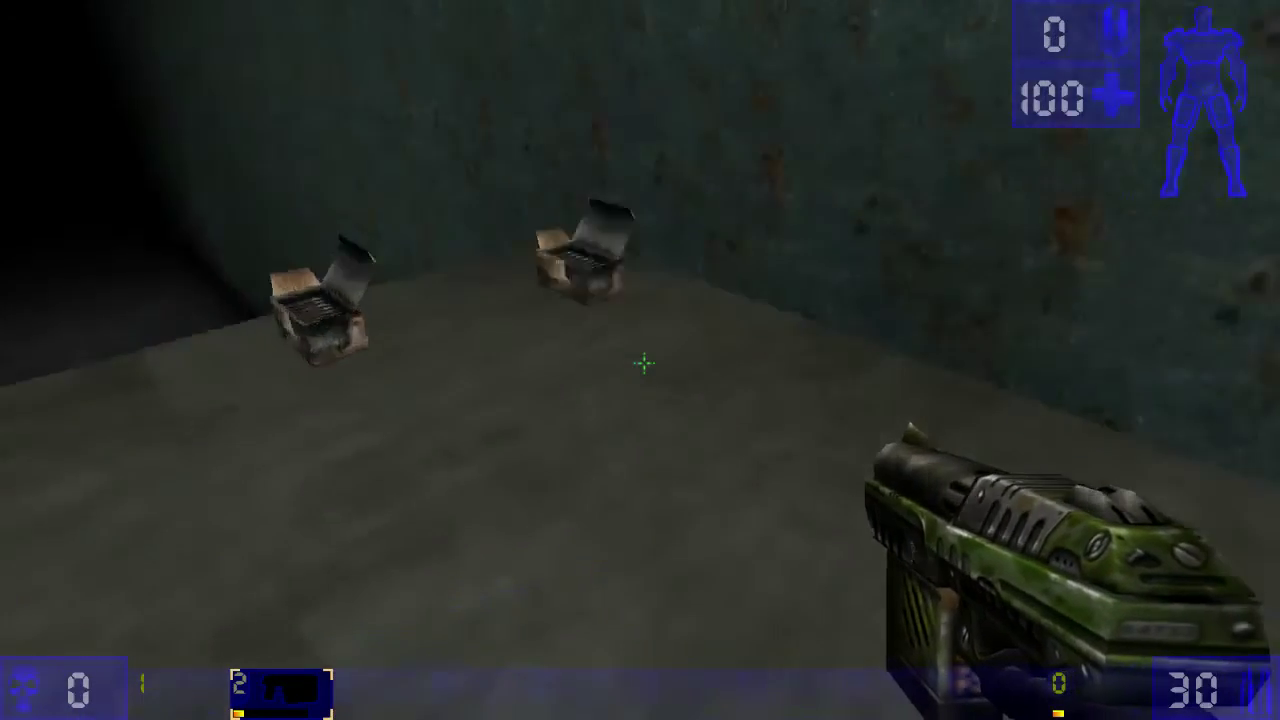
key("w")
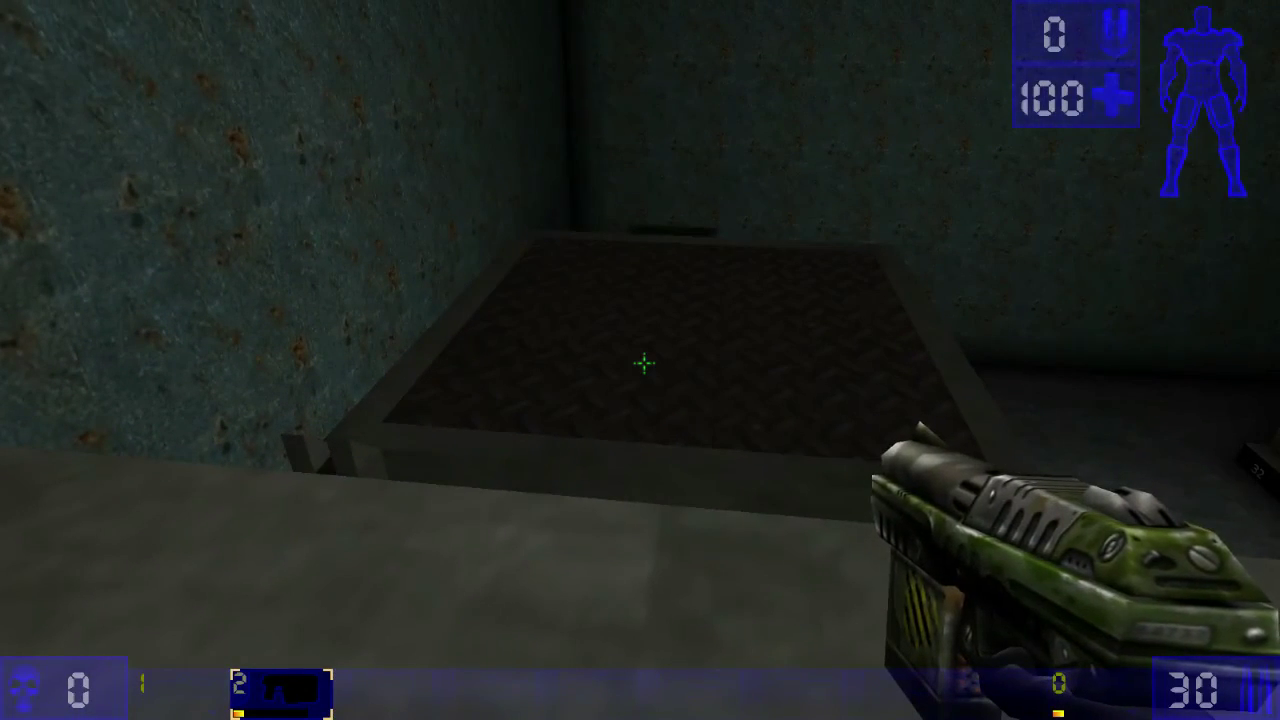
key("a")
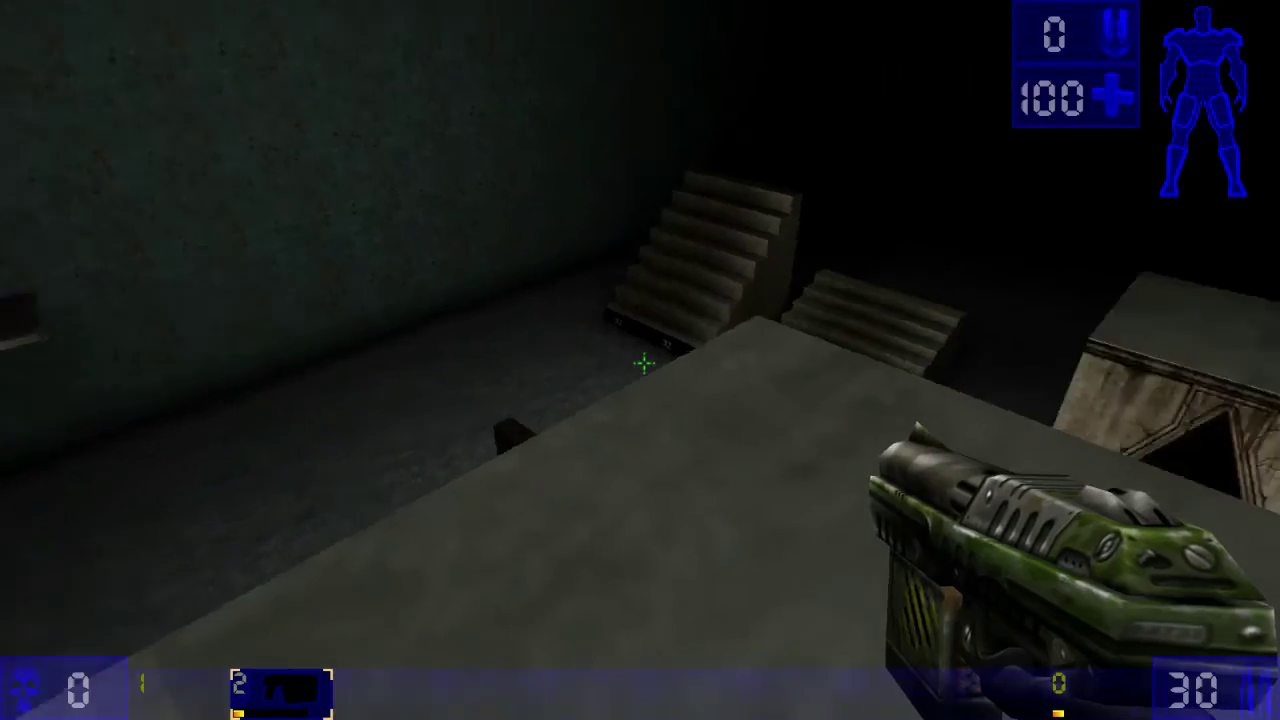
key("w")
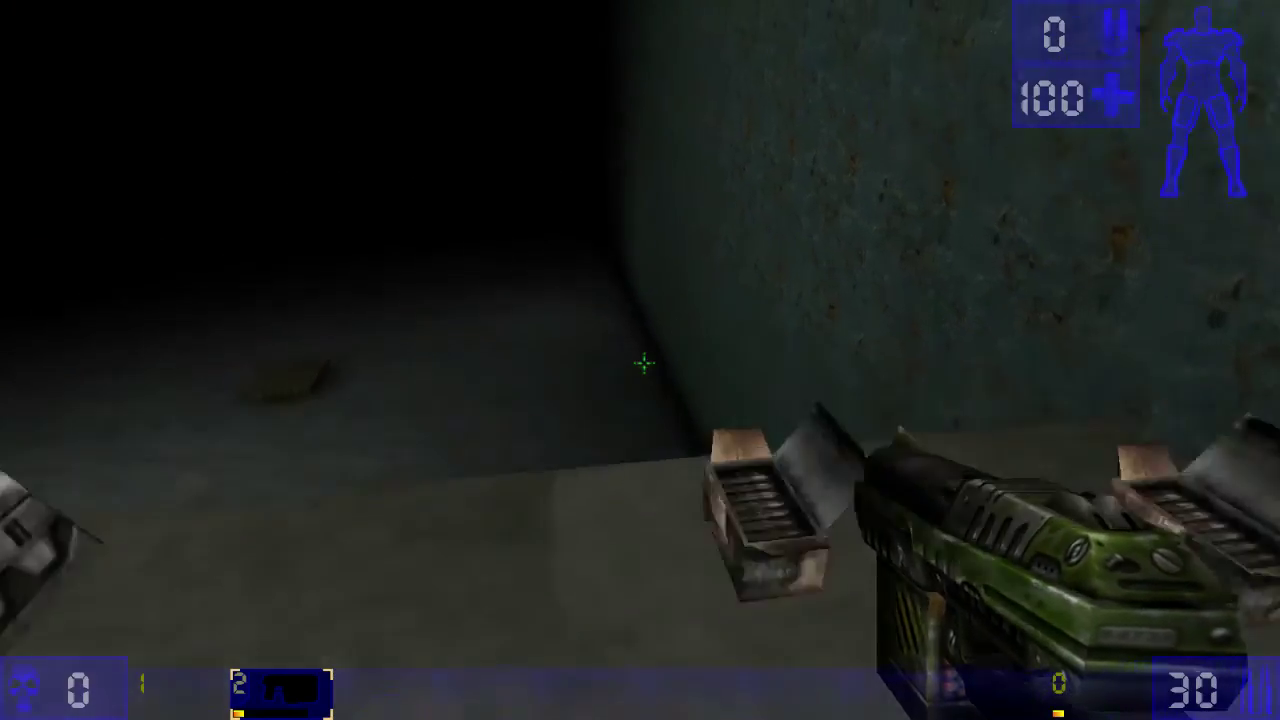
key("w")
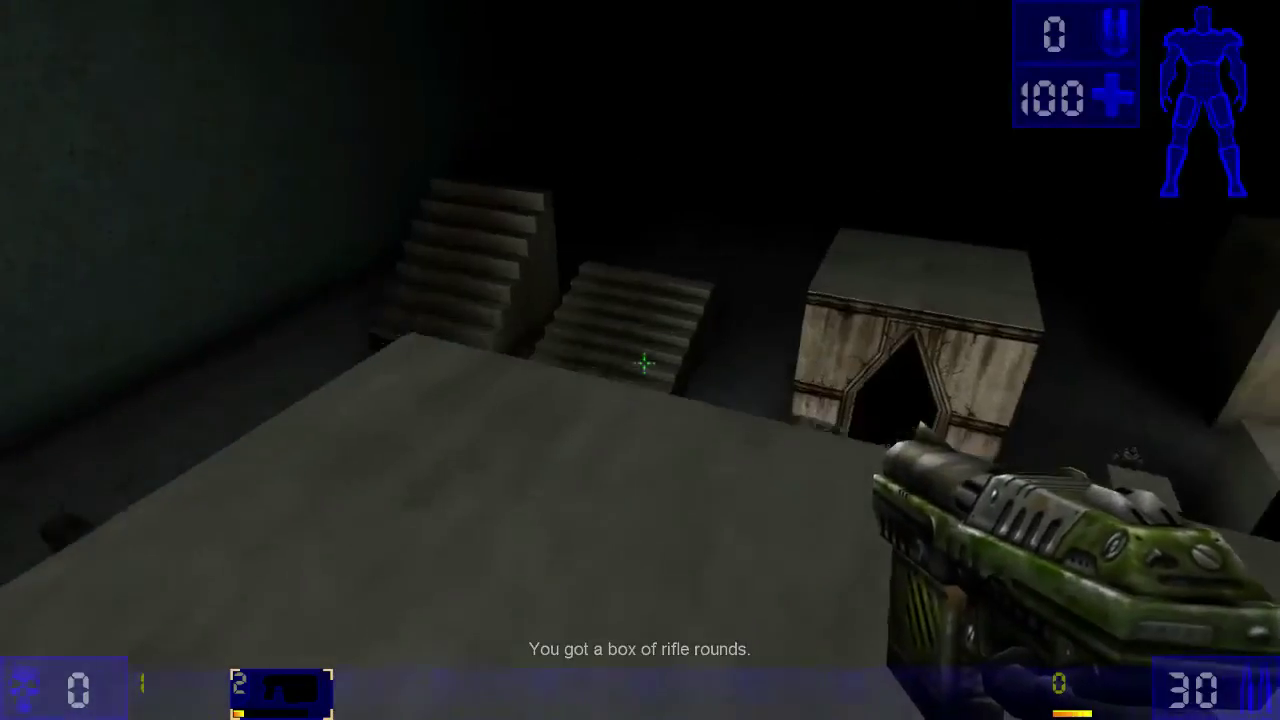
key("w")
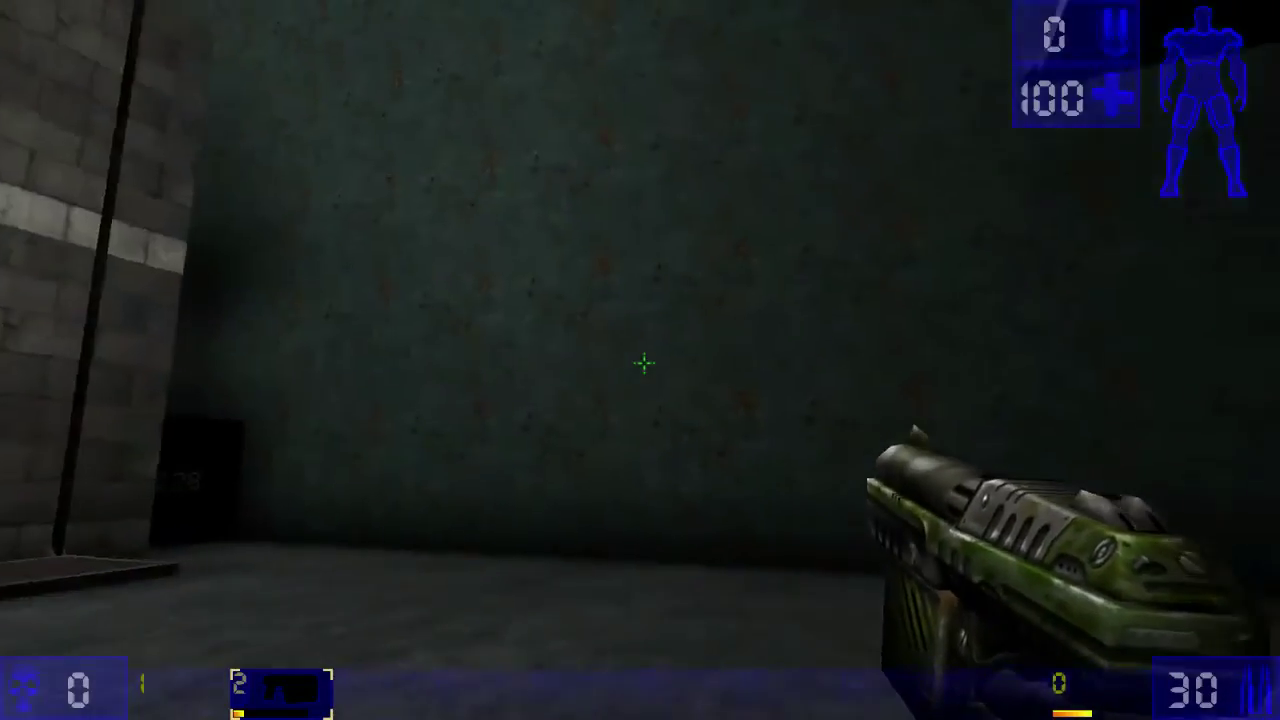
- Ride the lift up a second time and observe the raised platform from the roof before dropping down
key("w")
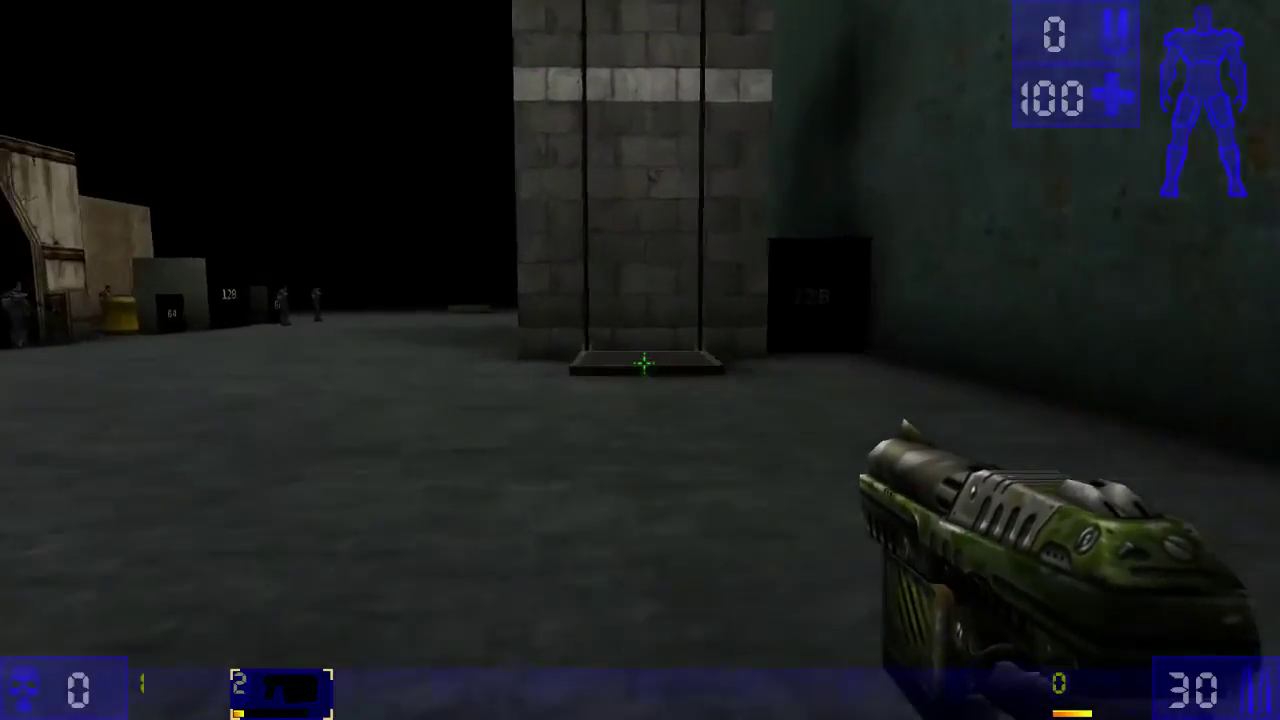
key("w")
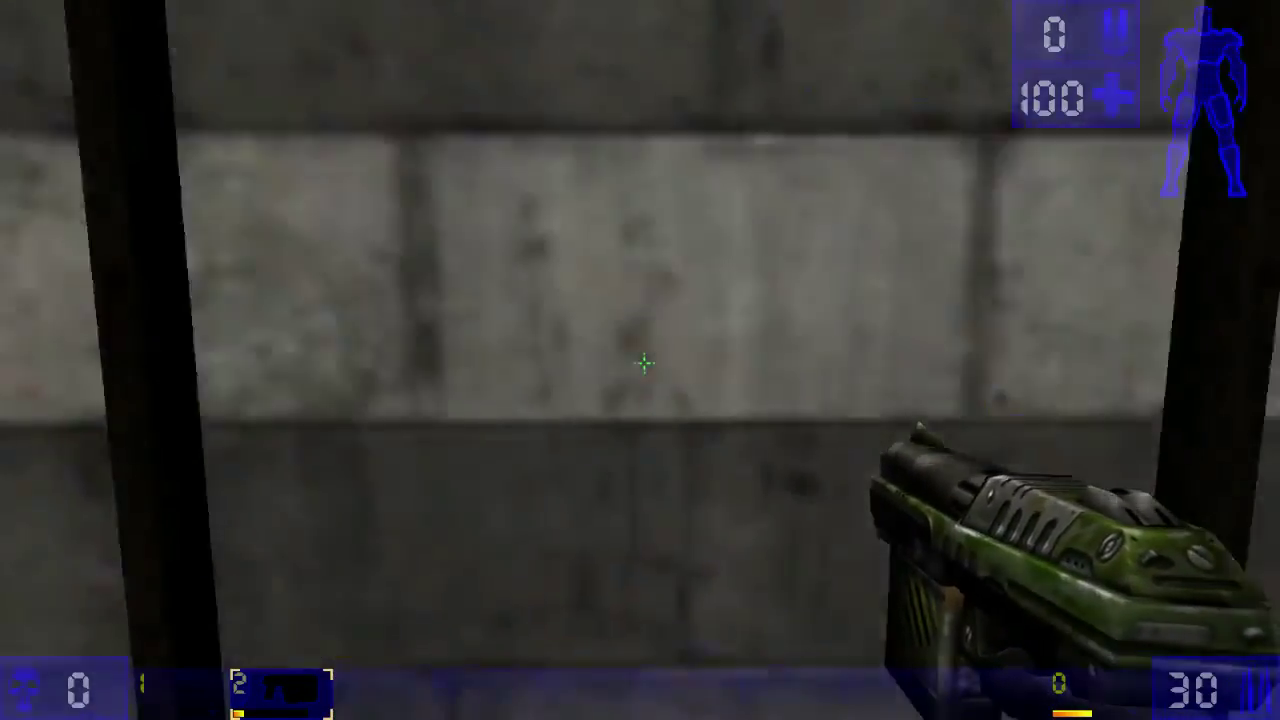
key("w")
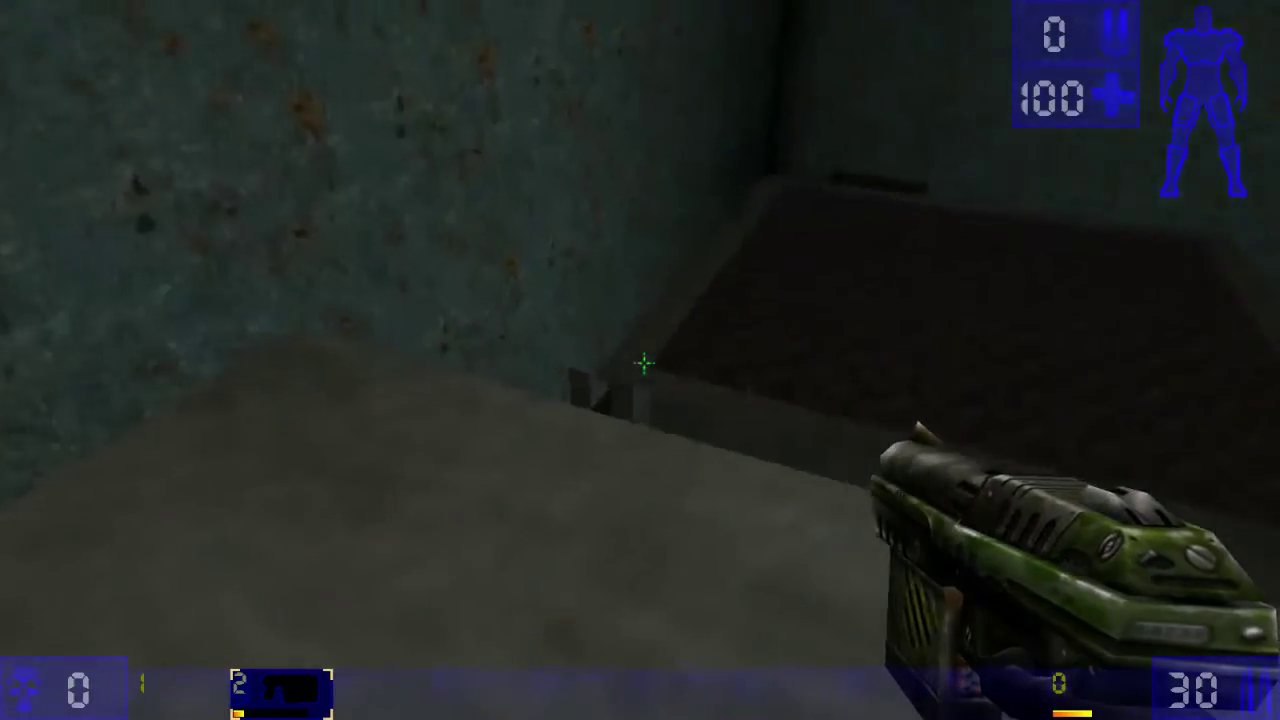
key("w")
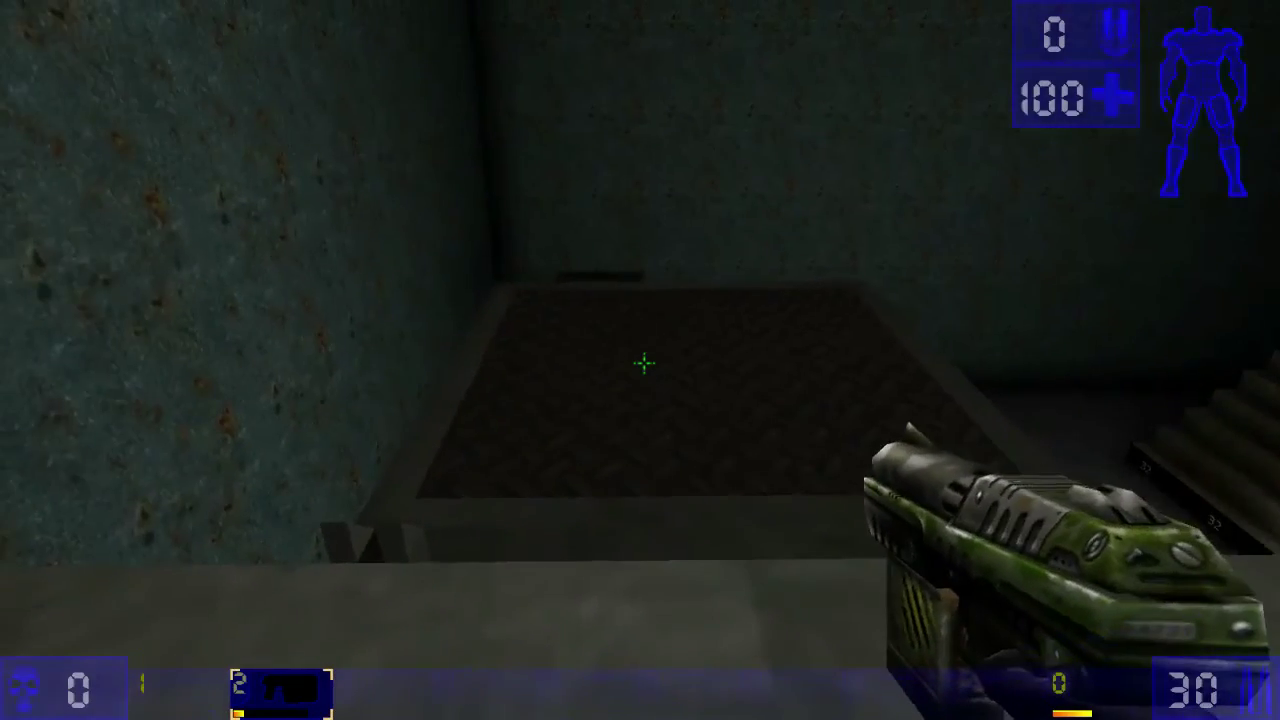
key("w")
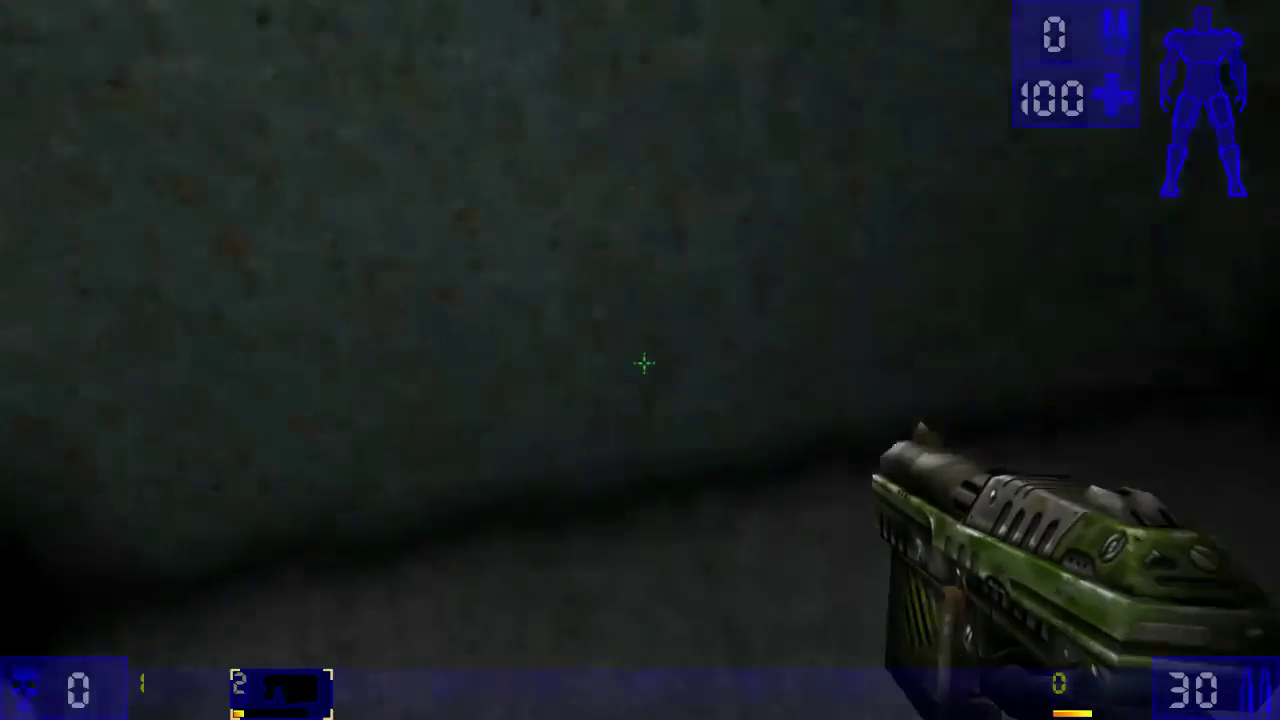
- Examine the lowered lift platform and the guide rails running up the tower wall
key("w")
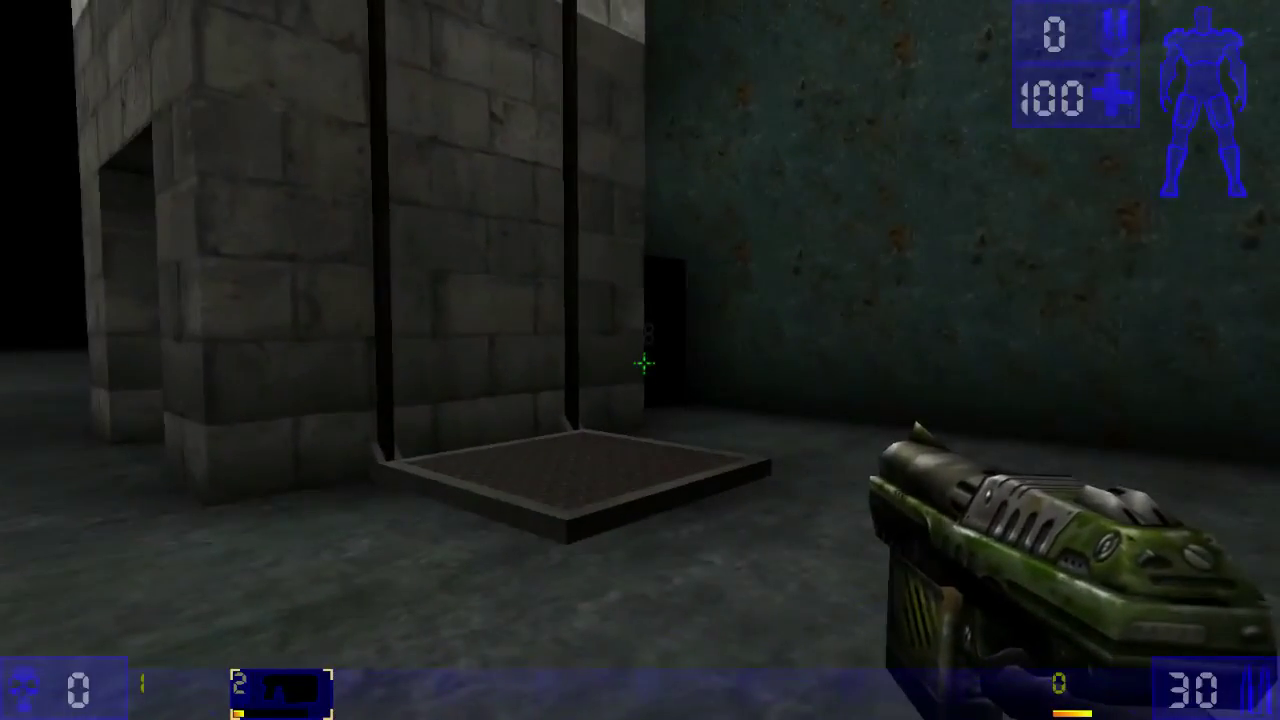
key("s")
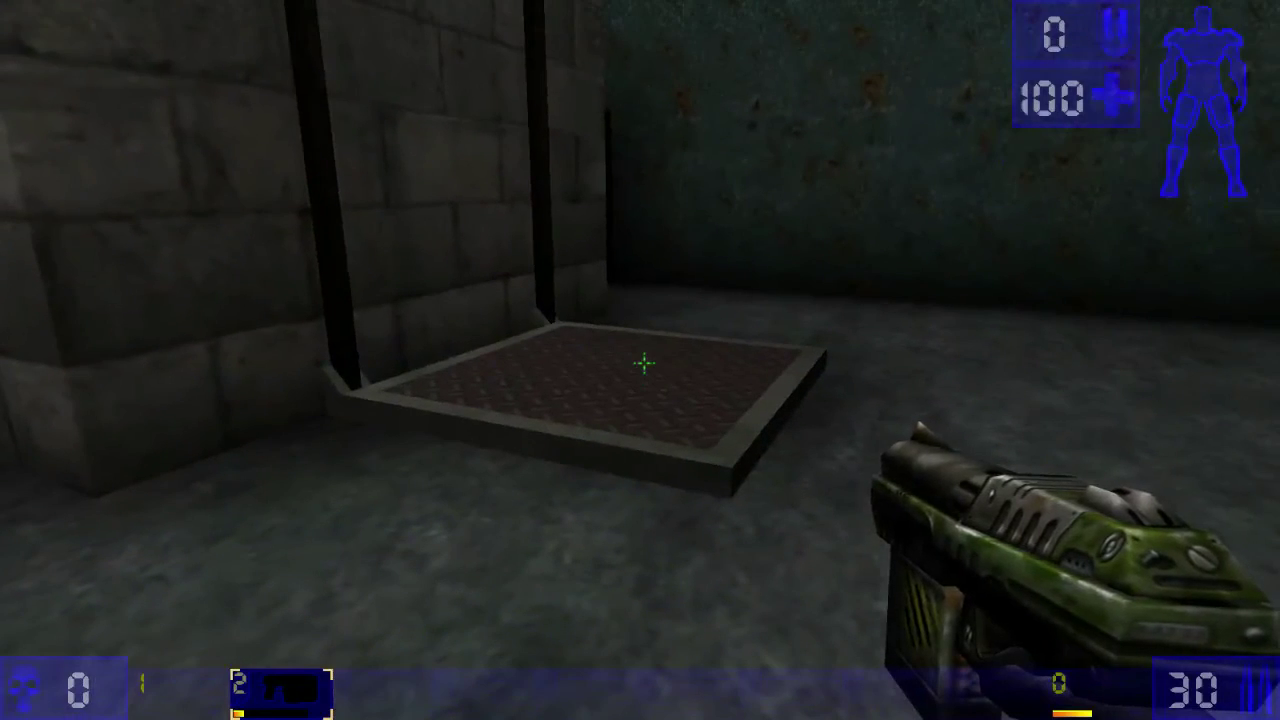
key("w")
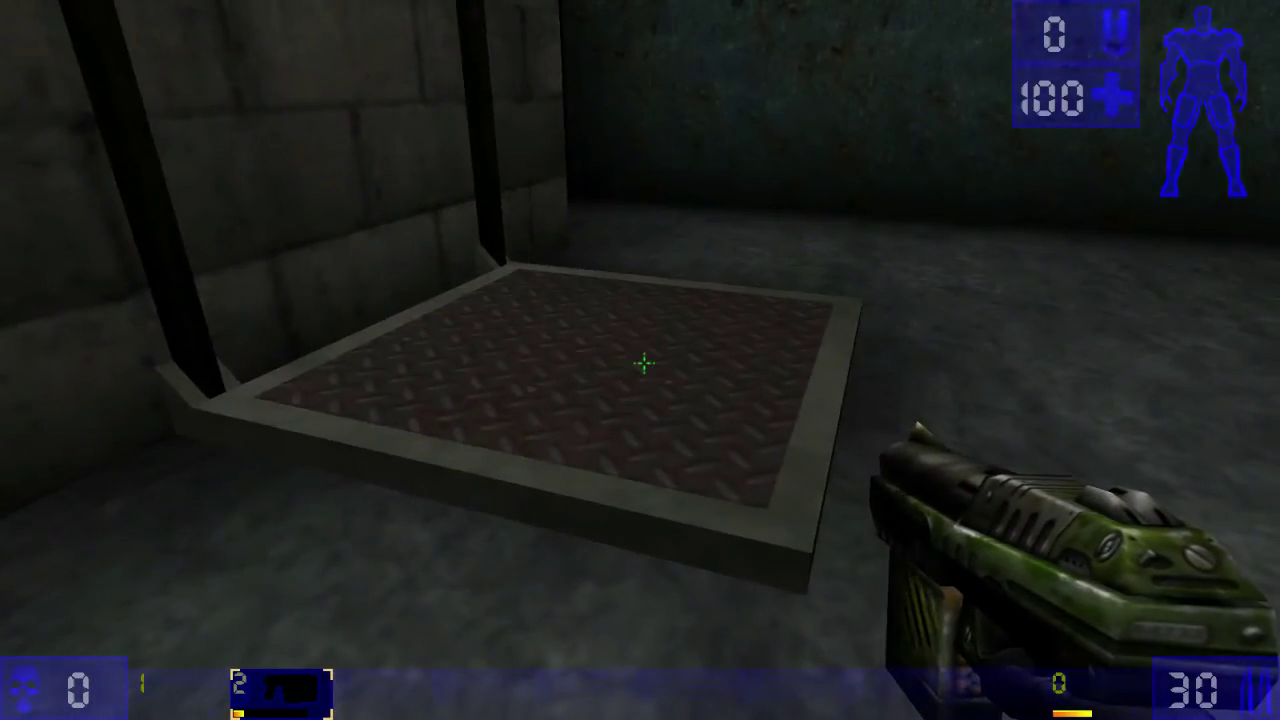
key("w")
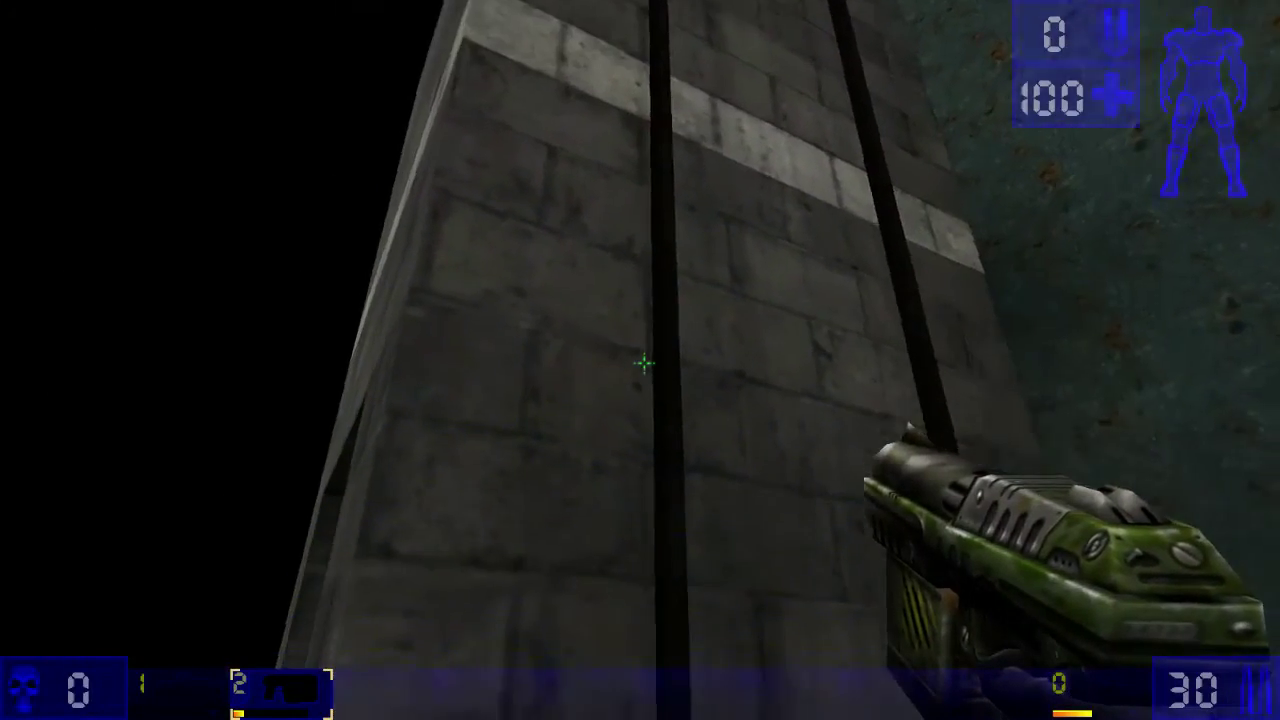
key("s")
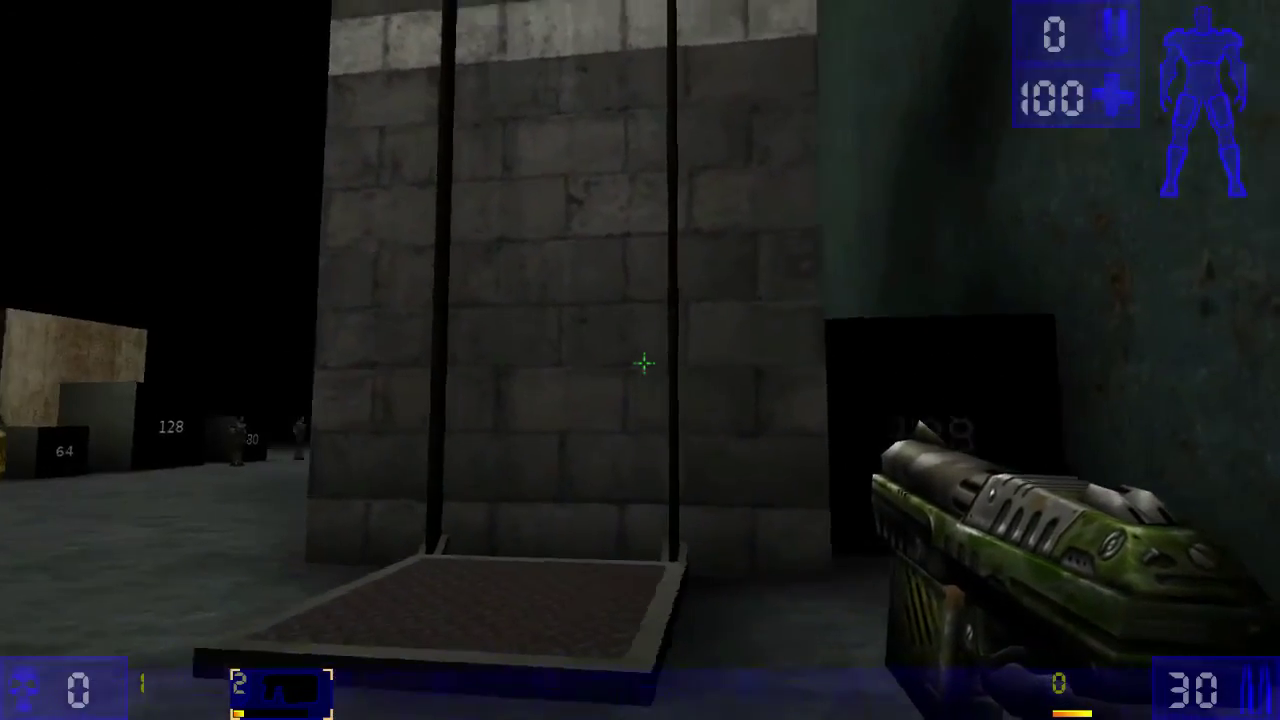
- Ride the lift up the tower and stay on it for the descent to check its full travel
key("w")
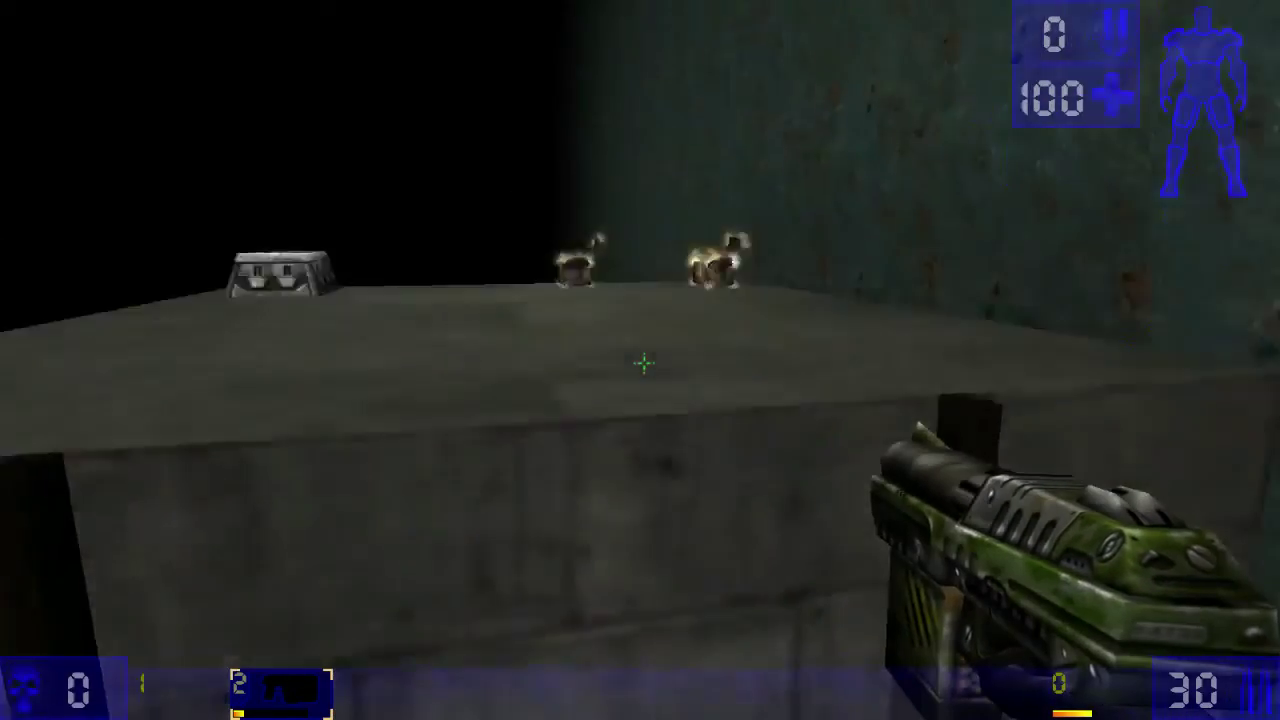
key("s")
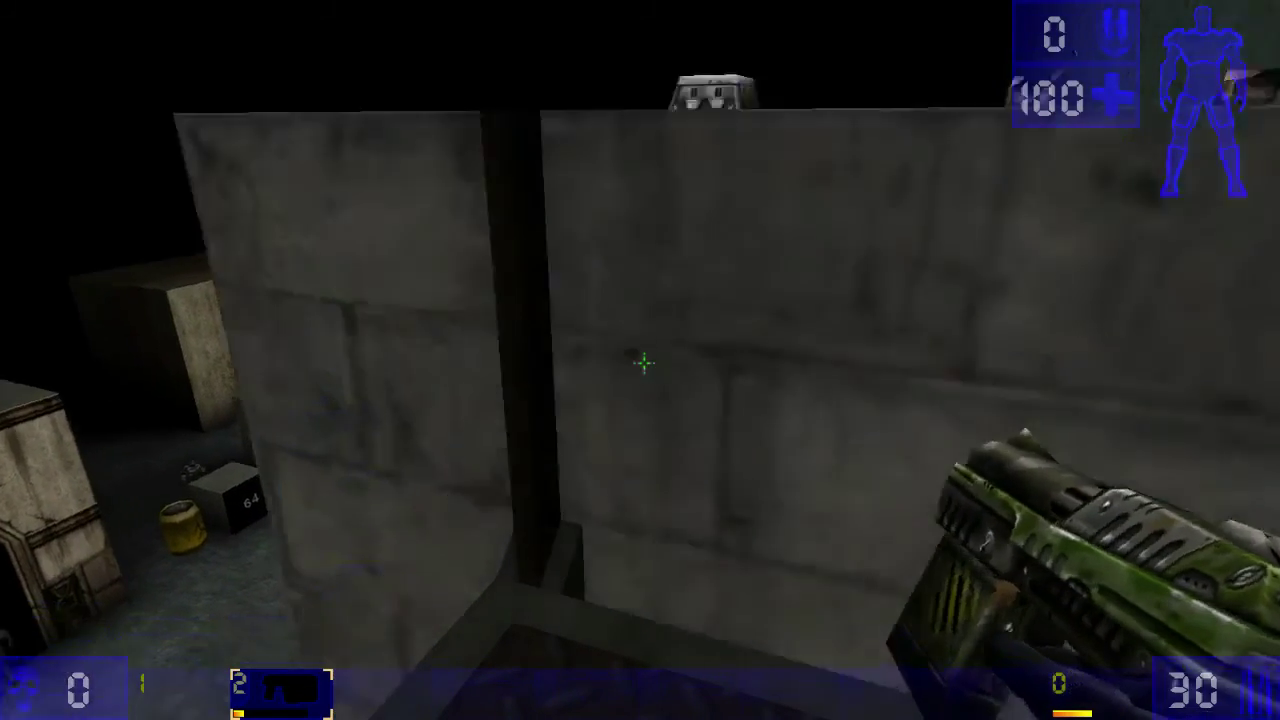
key("s")
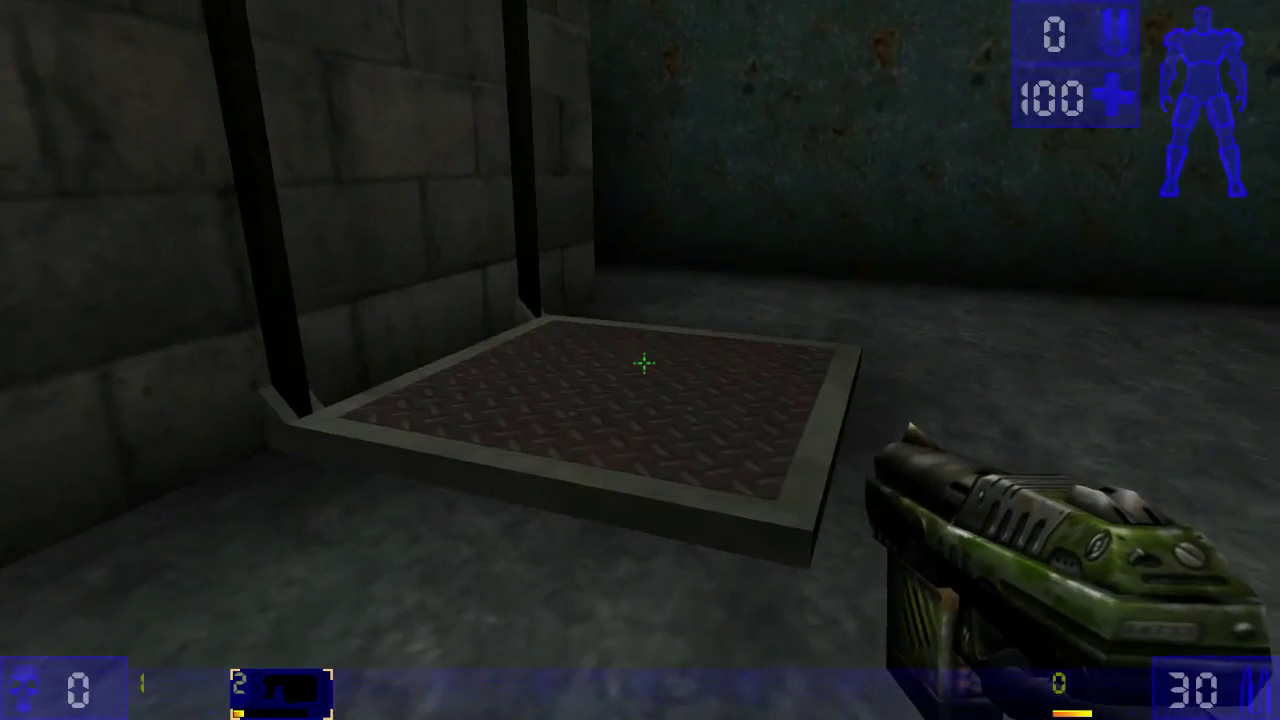
- Move around the tower base to view the resting lift platform from its other sides
key("a")
key("d")
key("a")
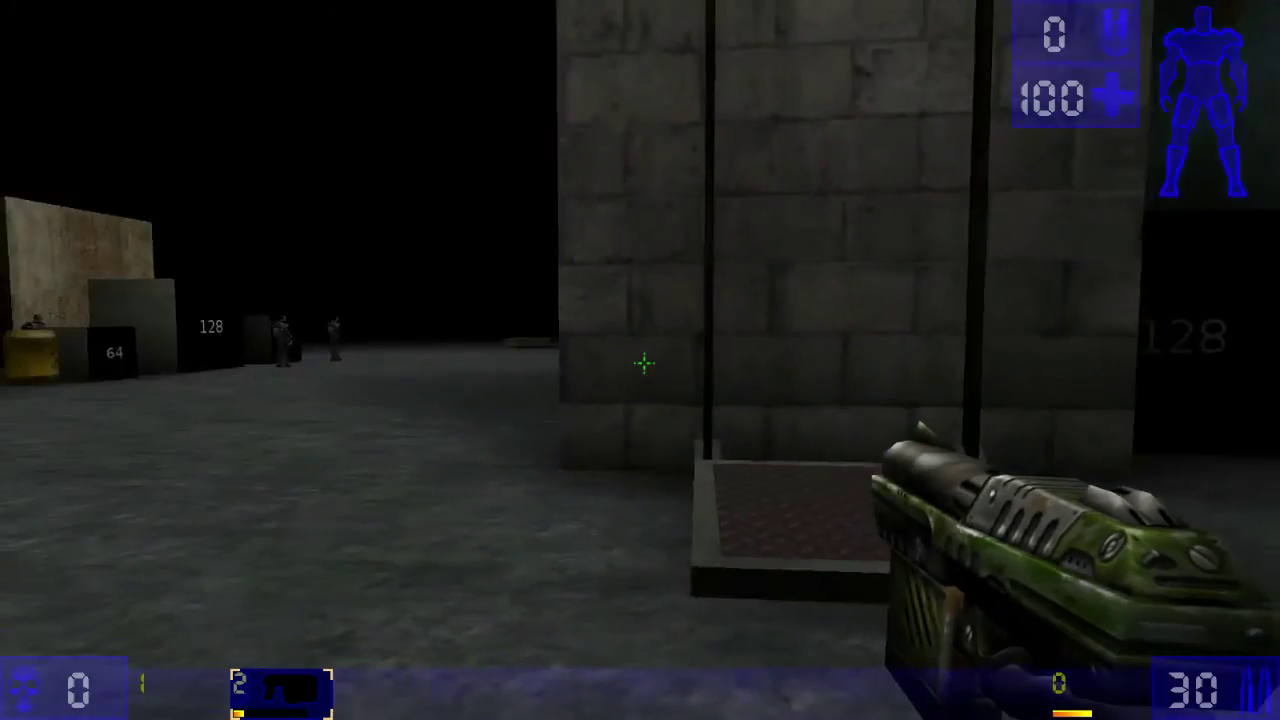
key("w")
key("w")
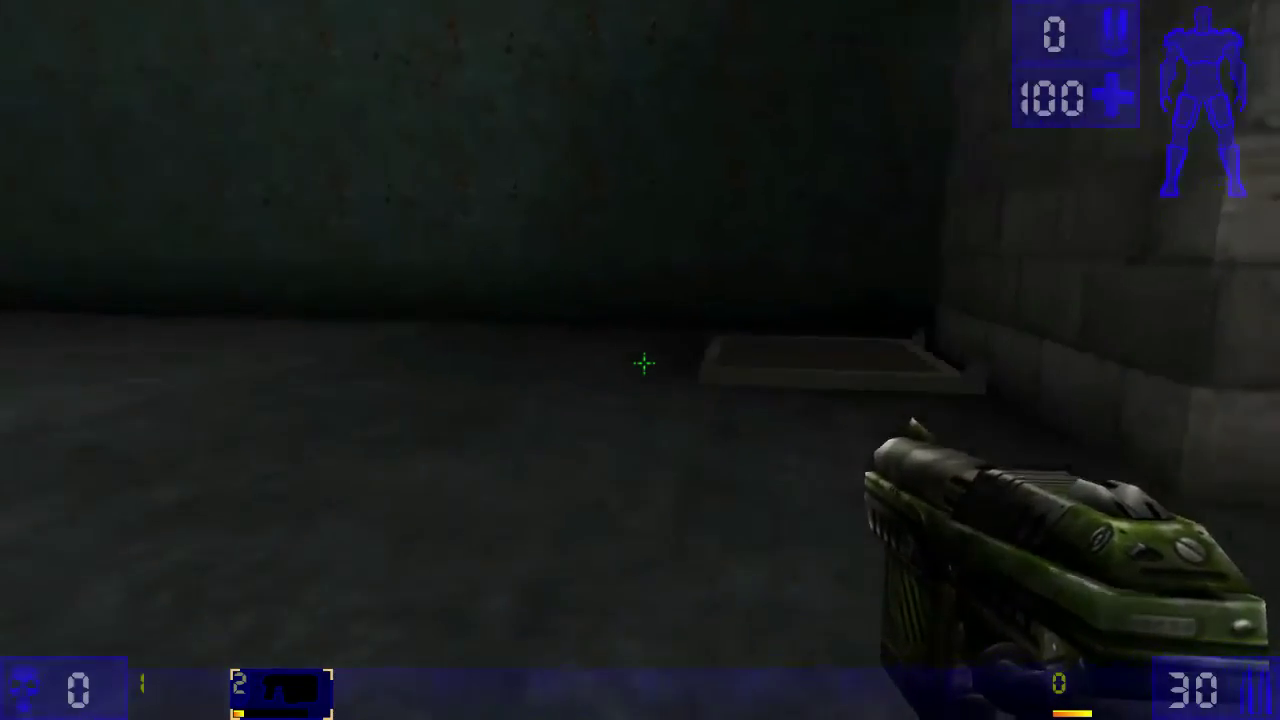
key("a")
key("a")
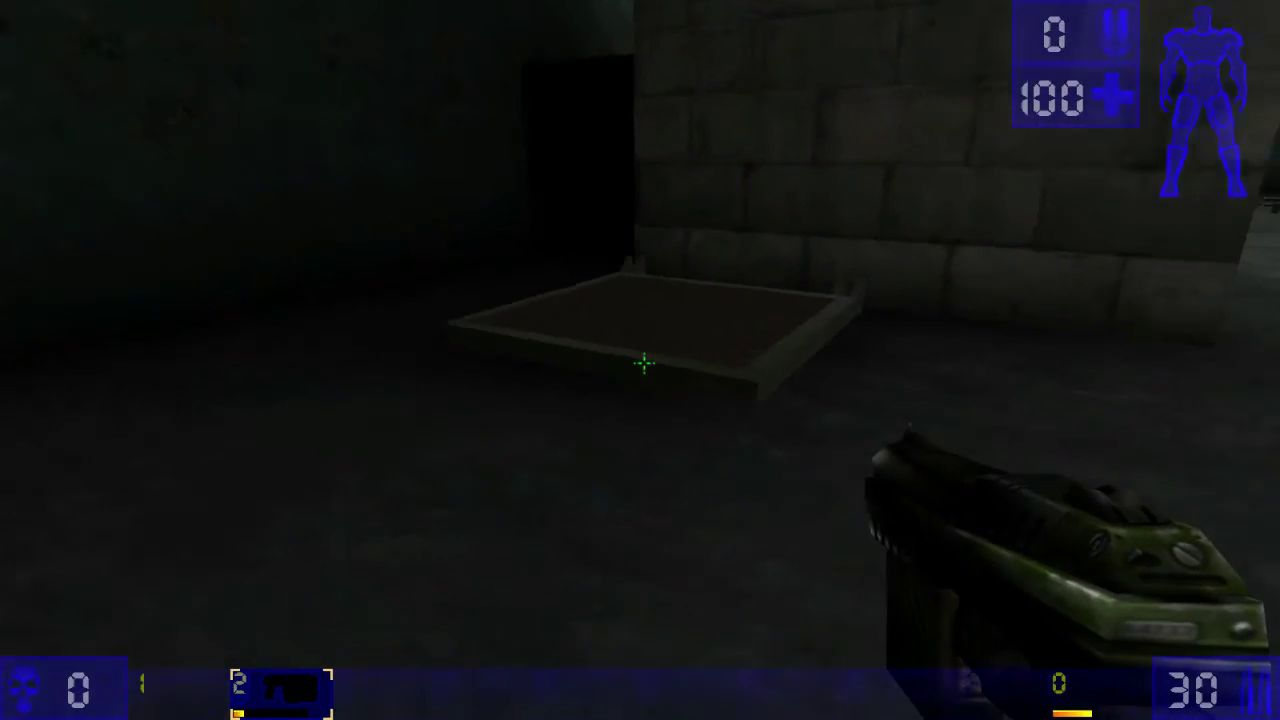
- Walk up to the resting lift platform and inspect its corner beside the tower wall at close range
key("w")
key("w")
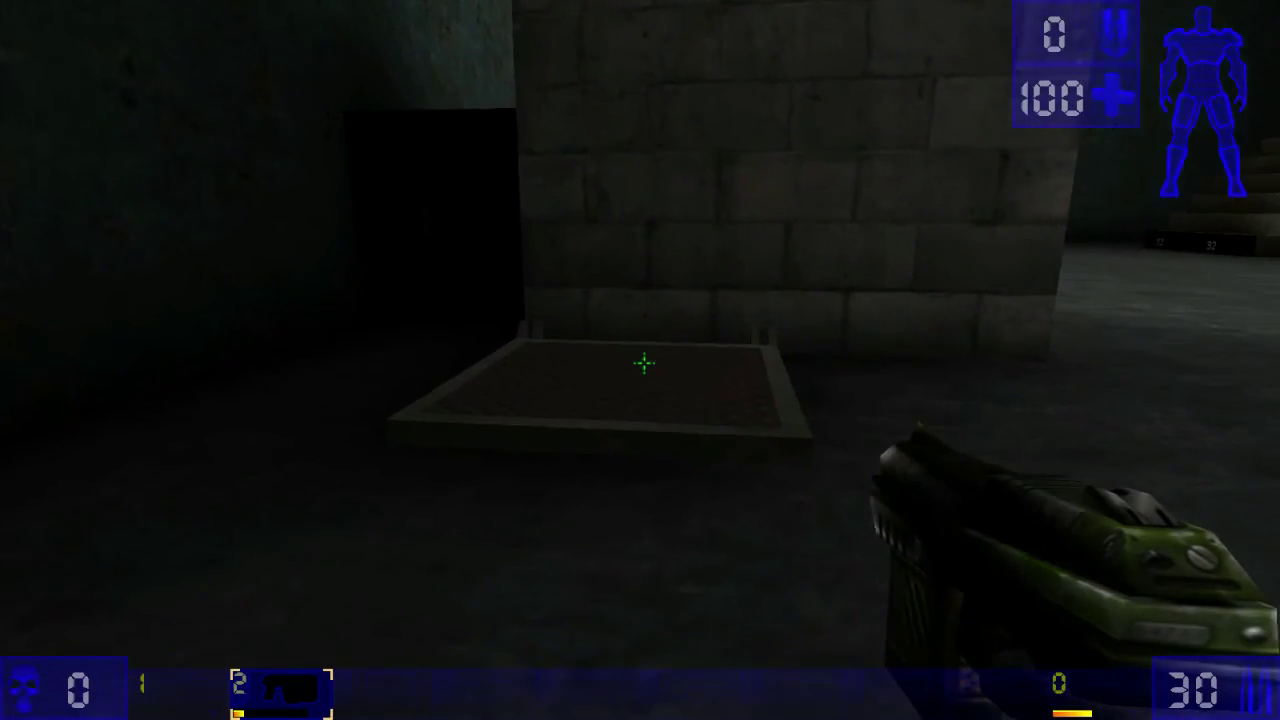
key("w")
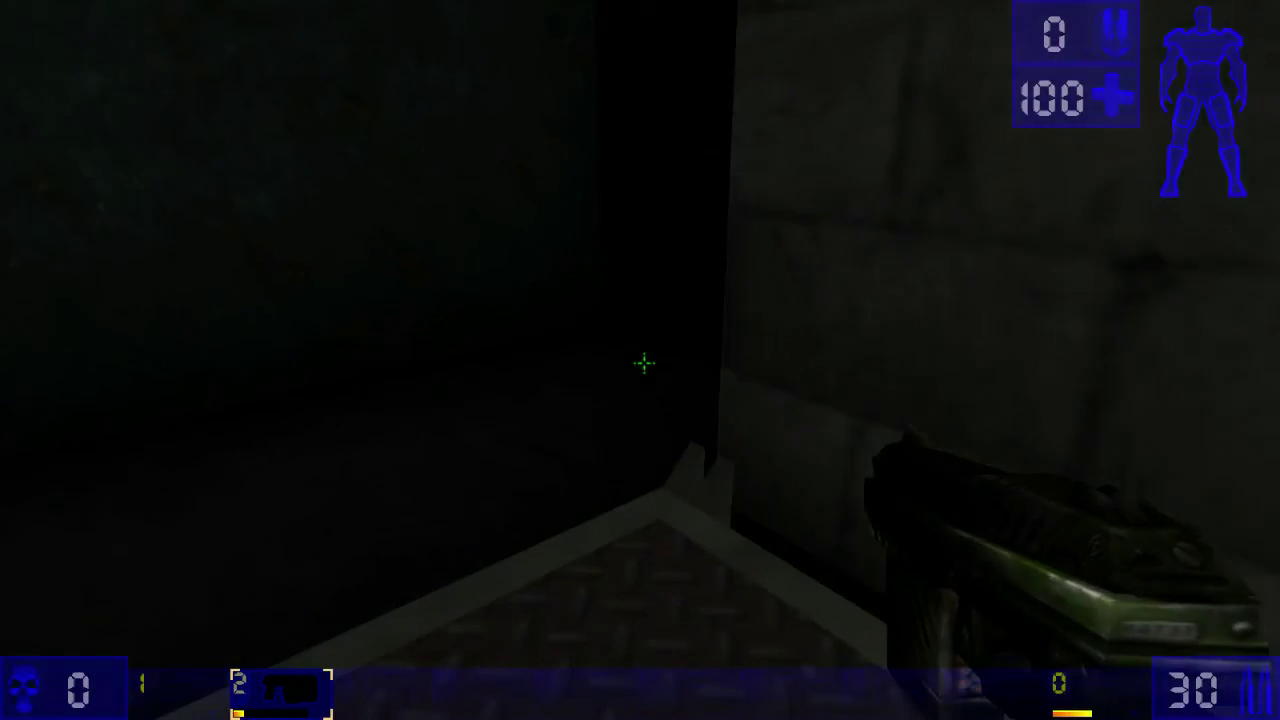
key("s")
key("a")
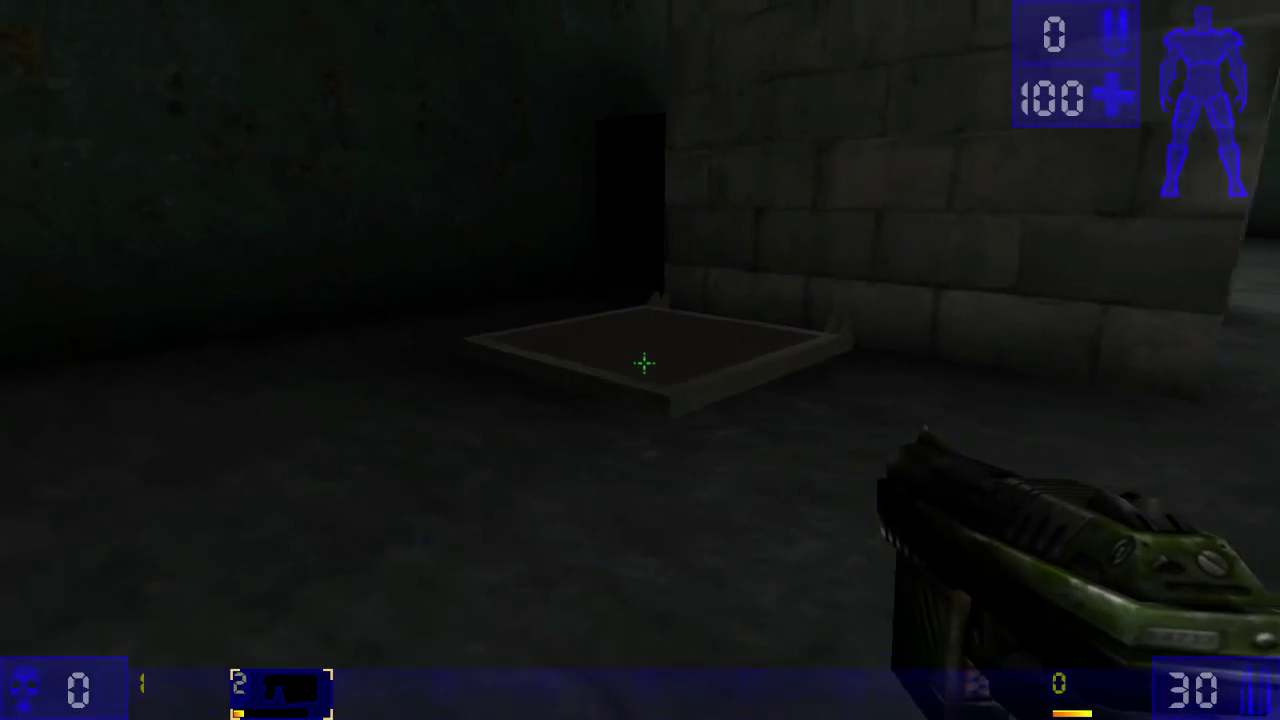
- Examine the lowered platform's front and side edges from several angles on the dark side of the tower
key("w")
key("d")
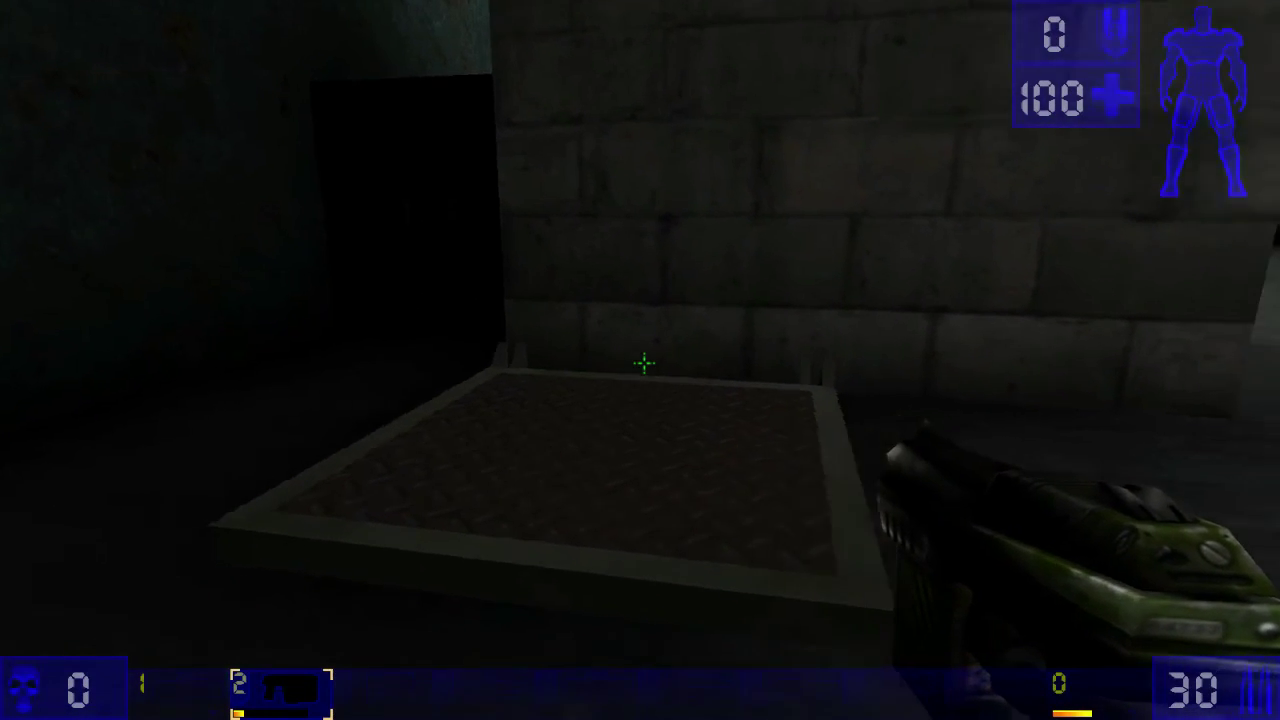
key("a")
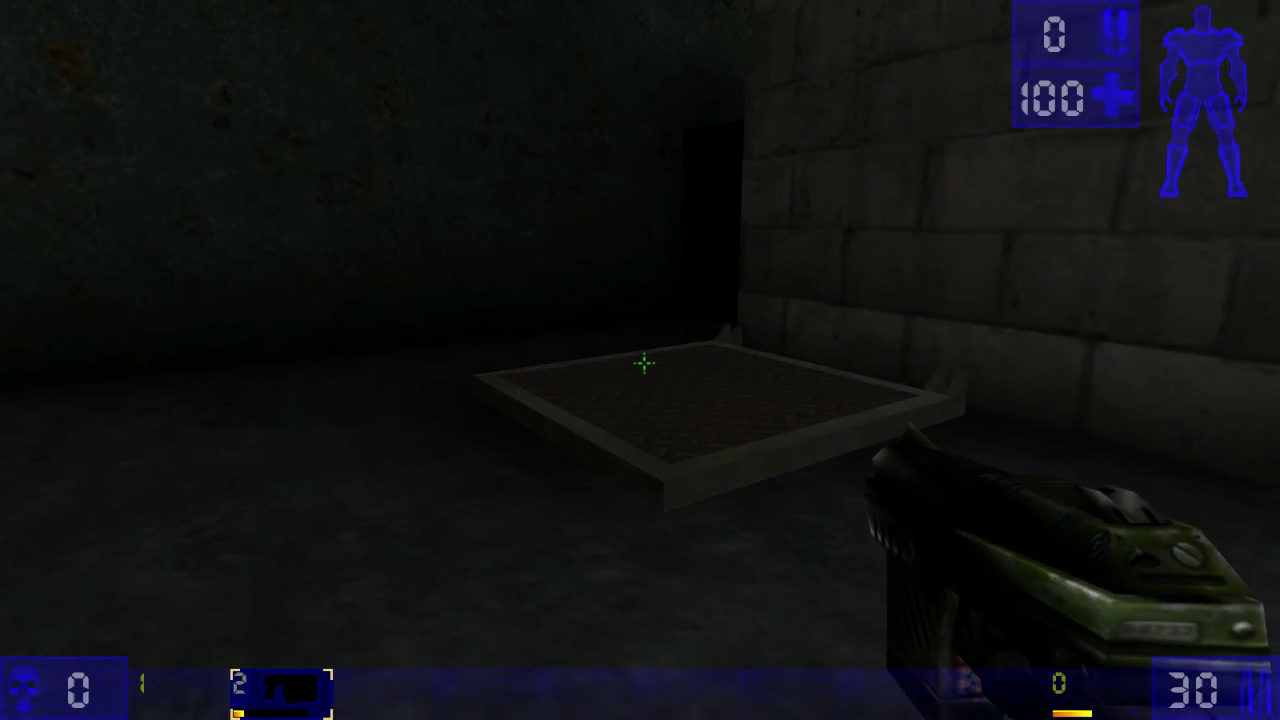
key("d")
key("w")
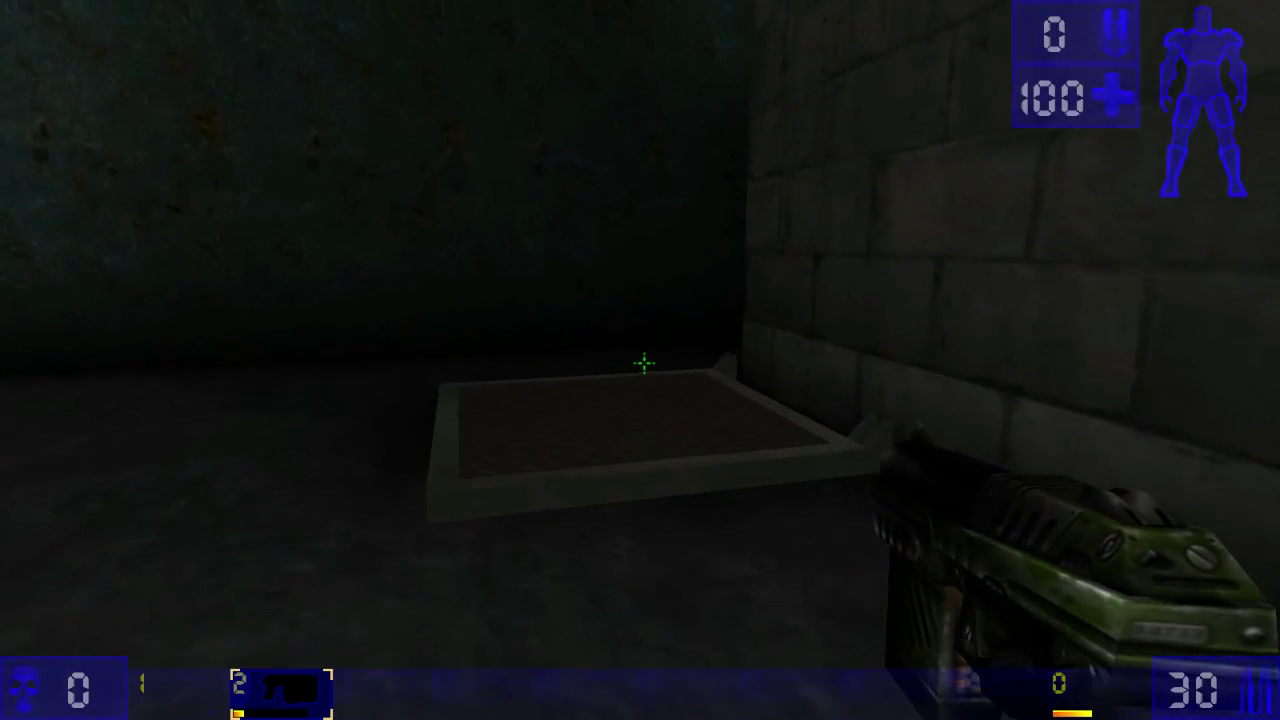
key("a")
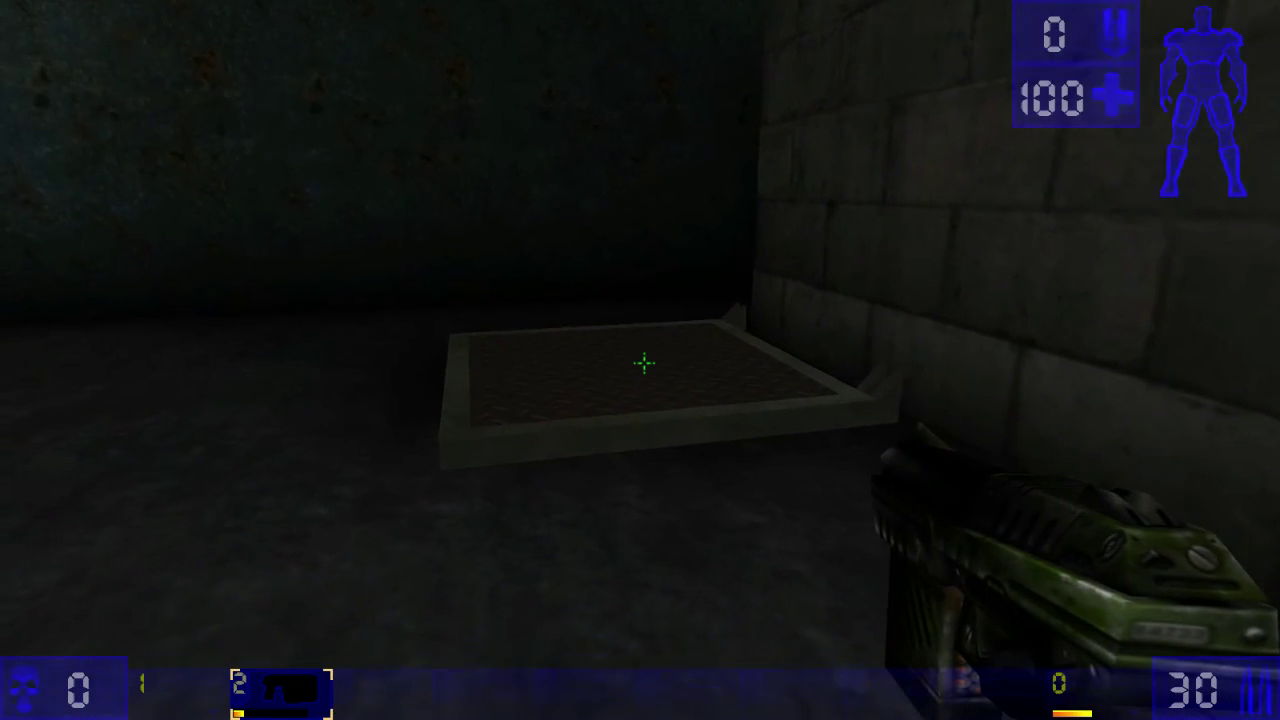
key("w")
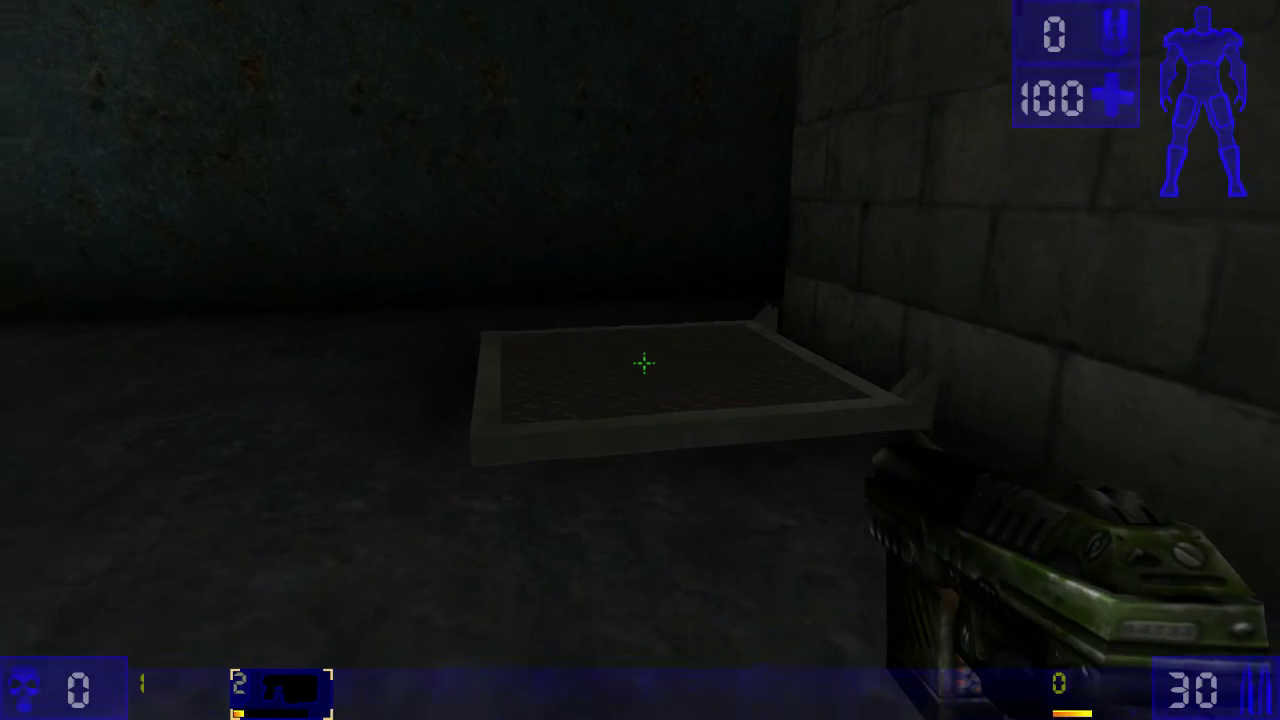
- Walk through the room past the rifle ammo and view the platform together with its guide rails from the better-lit side
key("w")
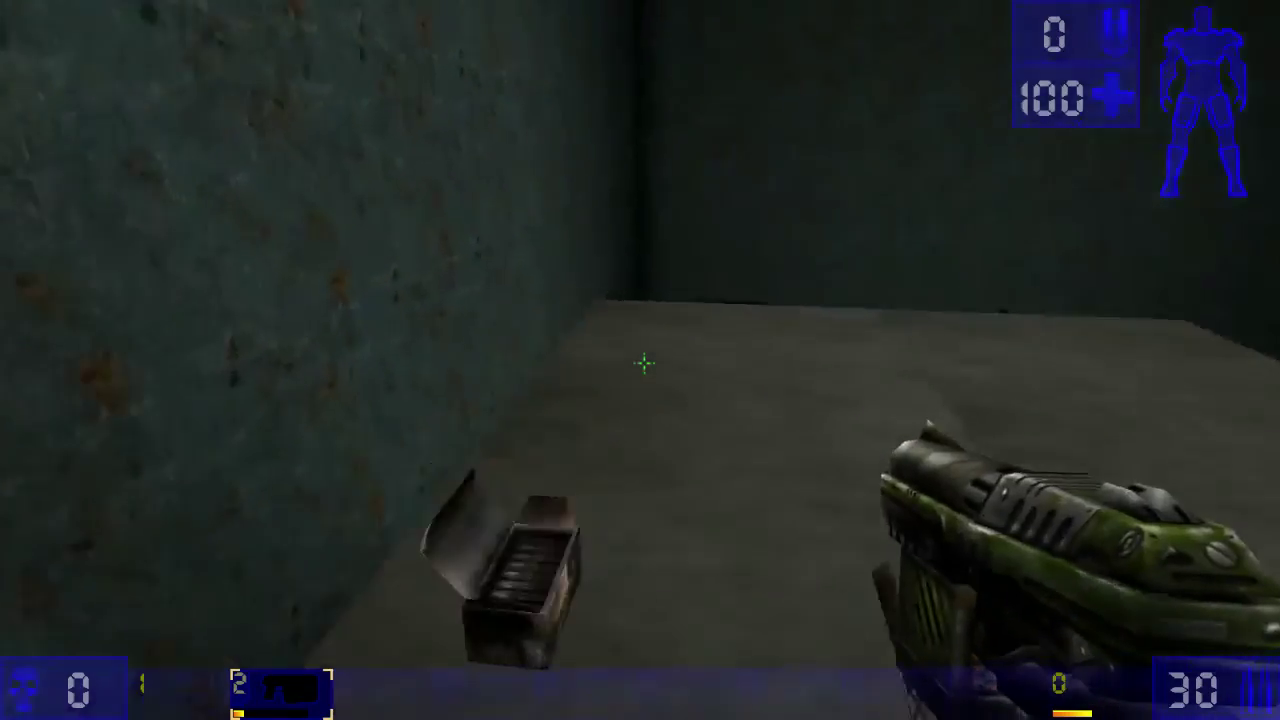
key("w")
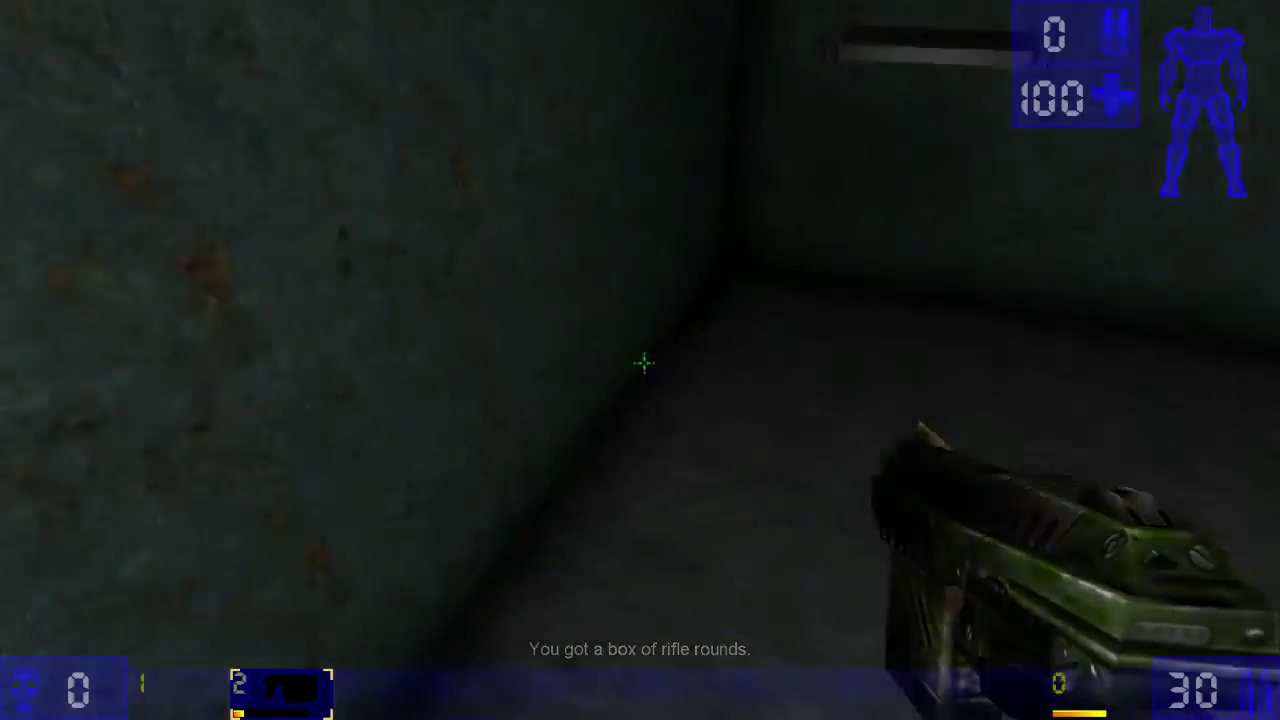
key("w")
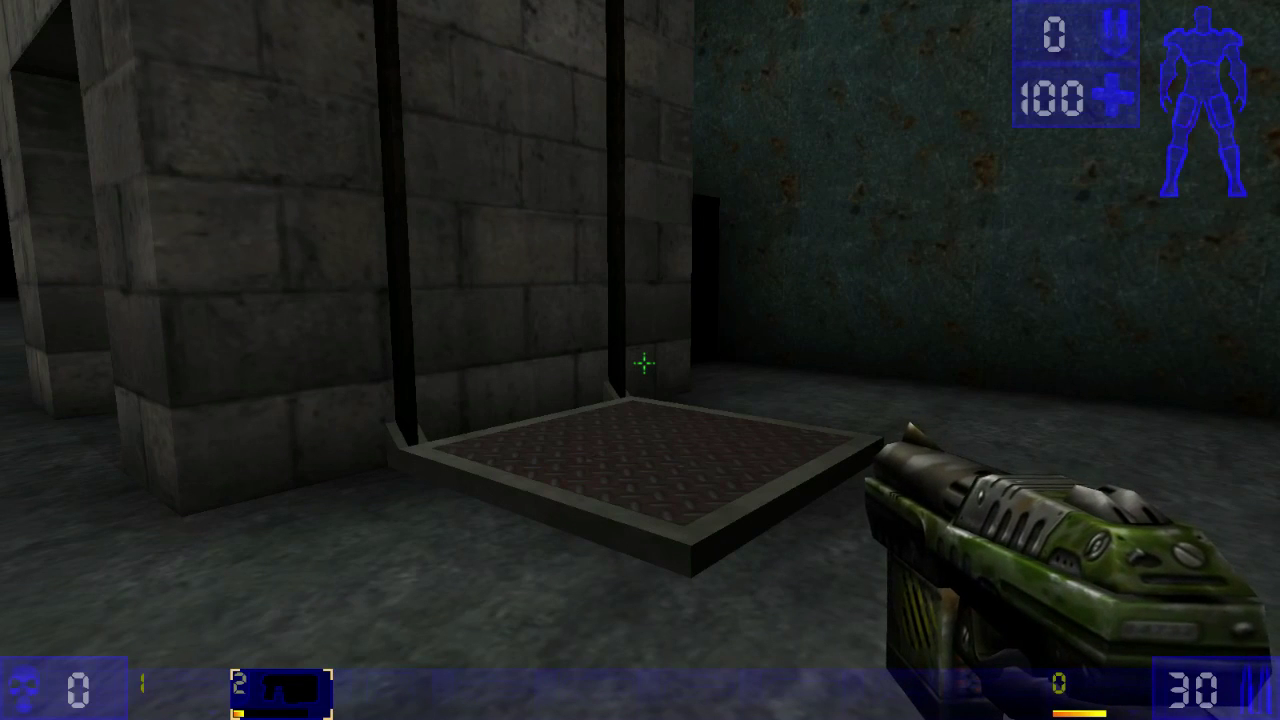
key("a")
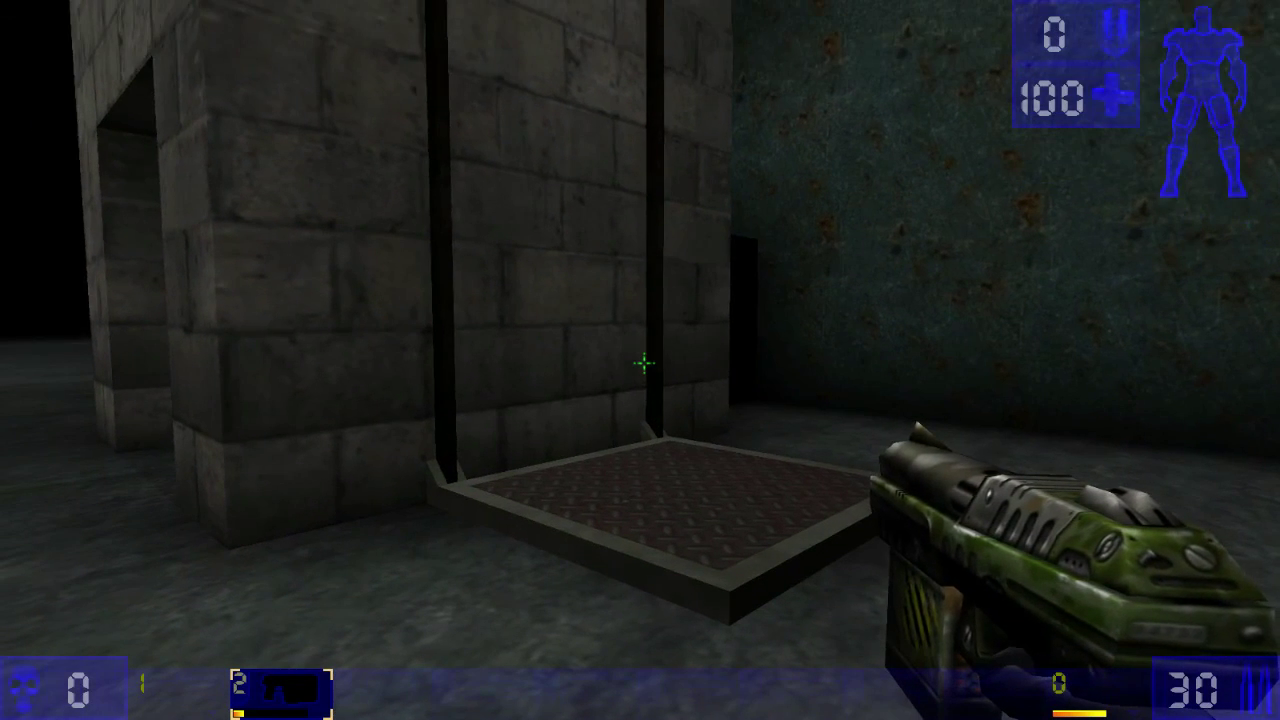
key("a")
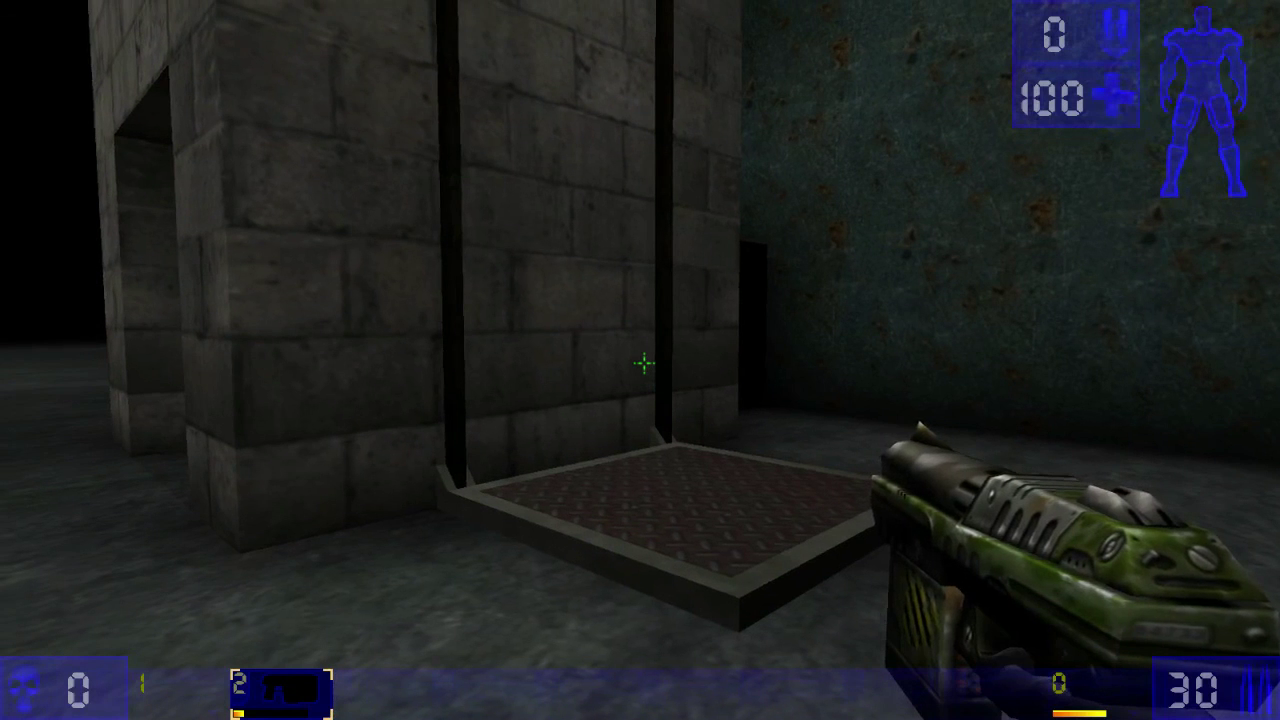
key("a")
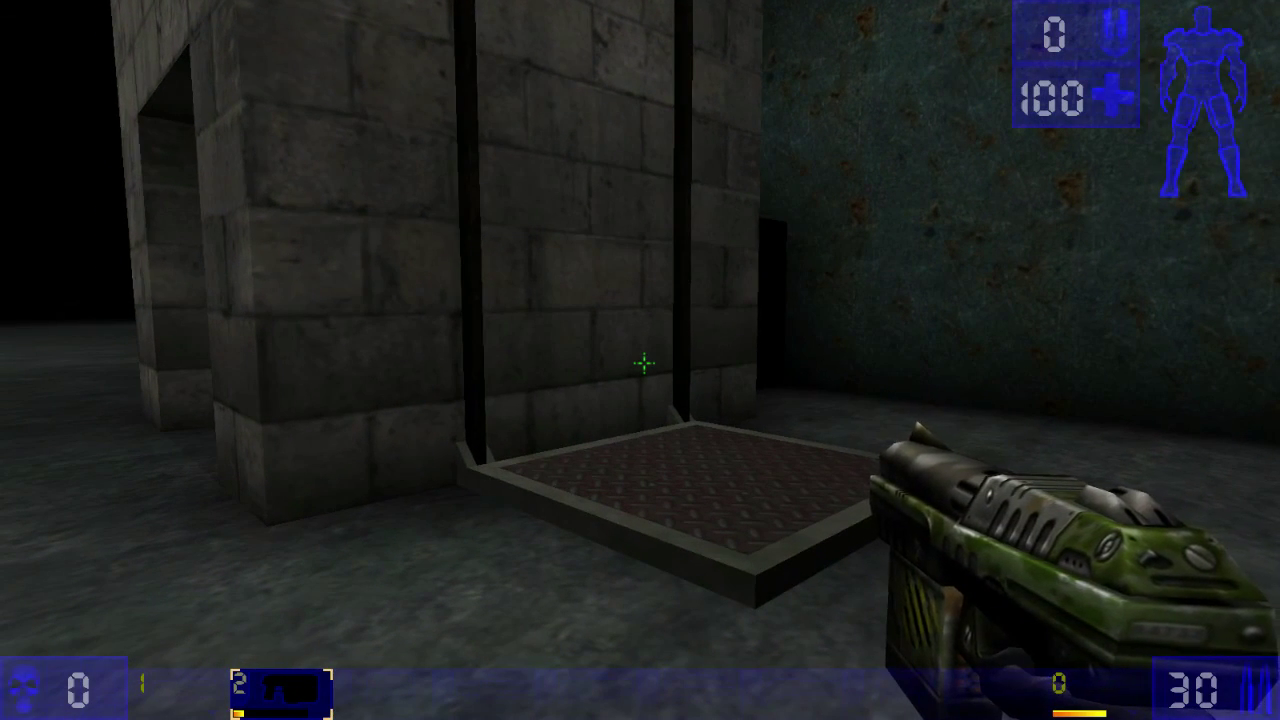
key("a")
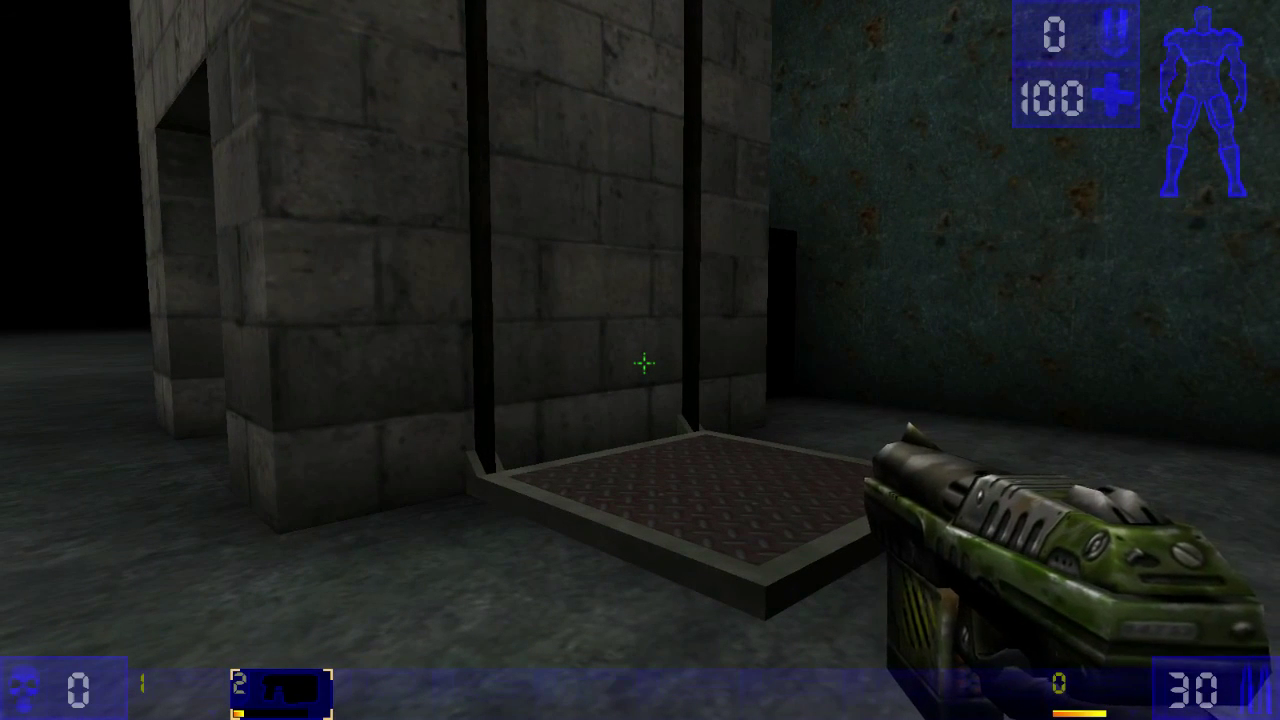
key("a")
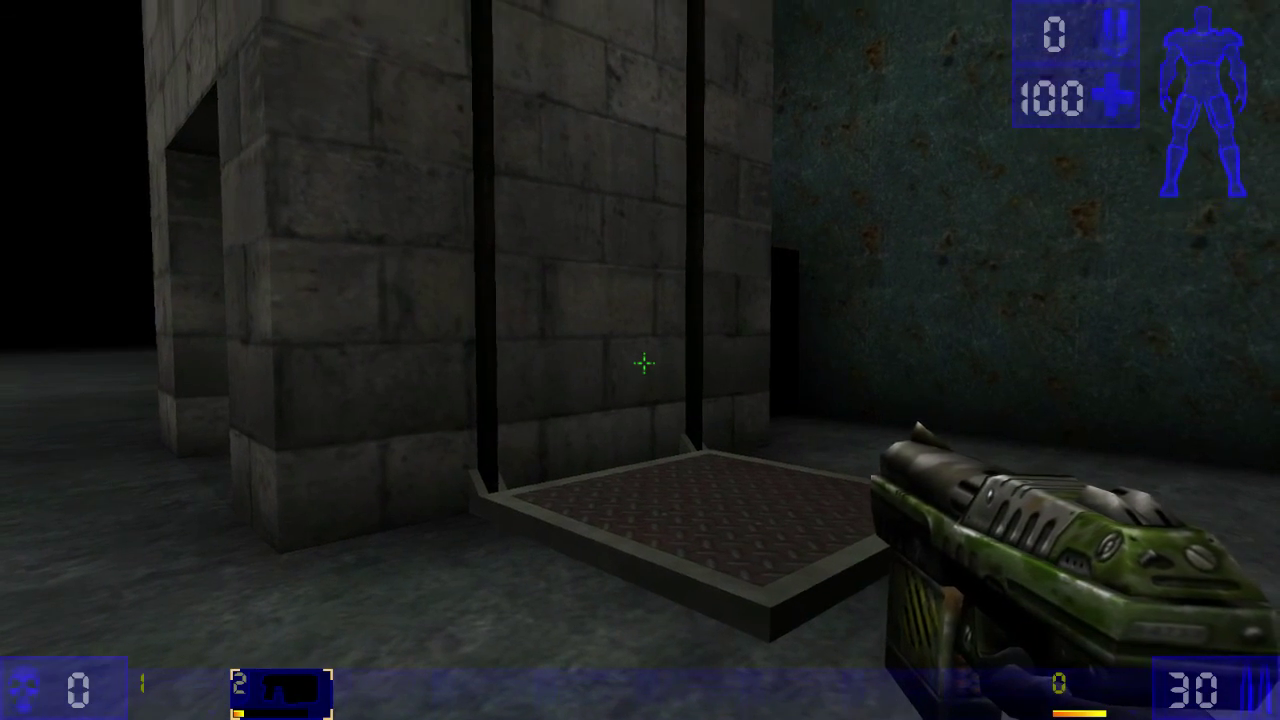